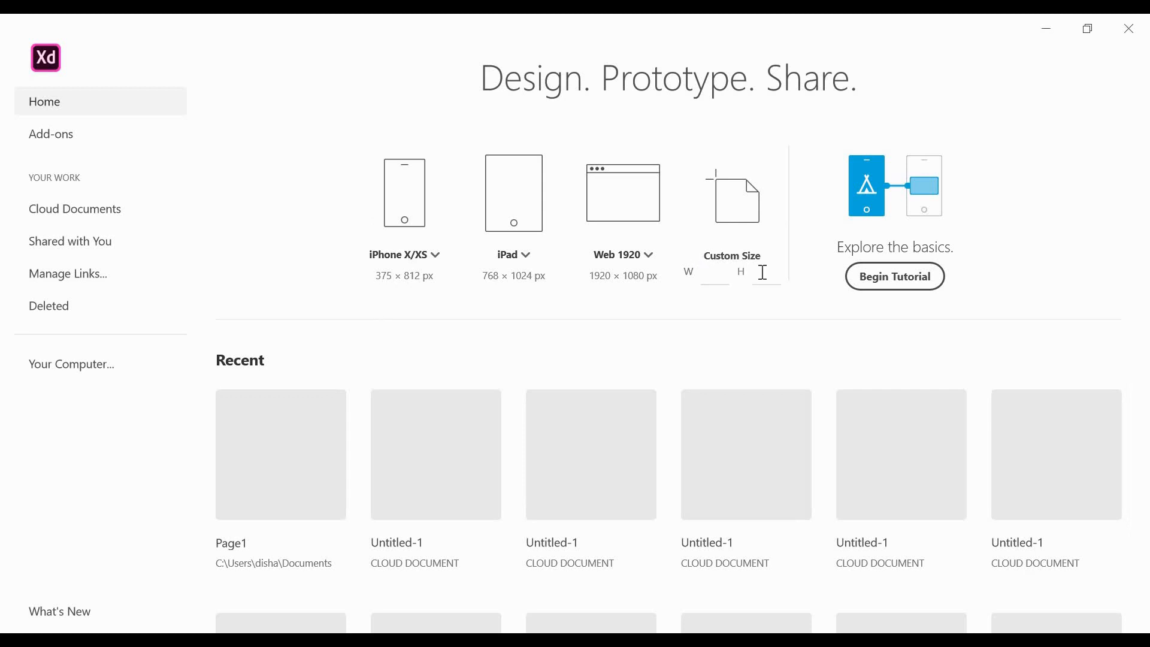
Step: Create a new document with a Web 1920 artboard, rename the artboard Page1 and save it
left_click(618, 200)
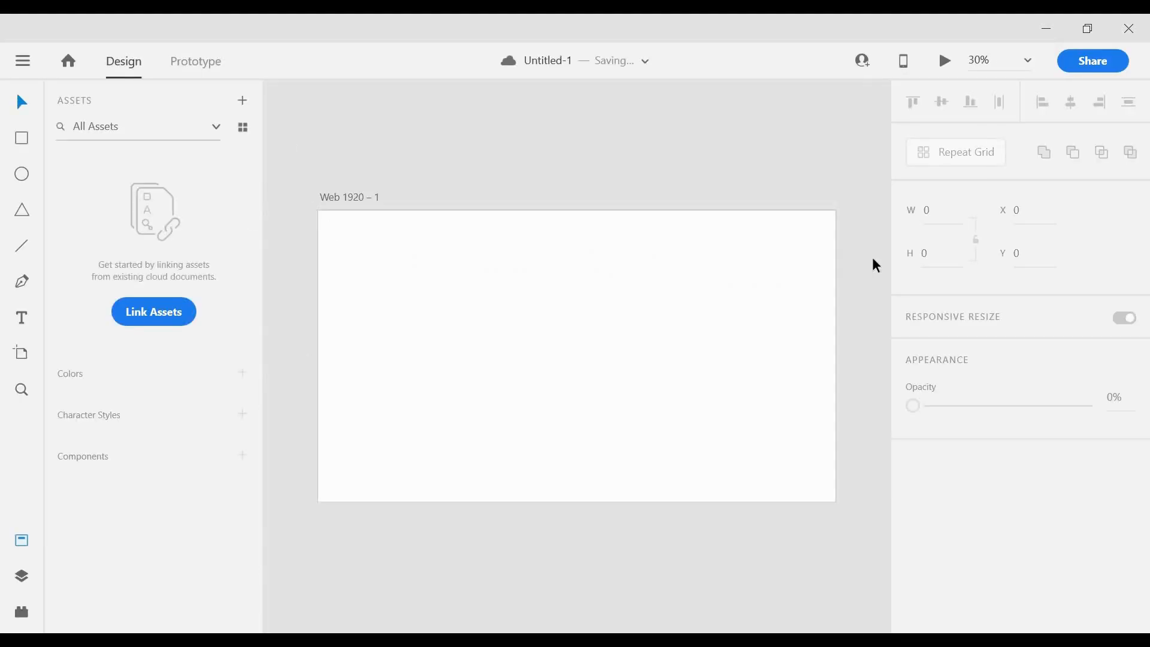
double_click(350, 200)
type("Pa")
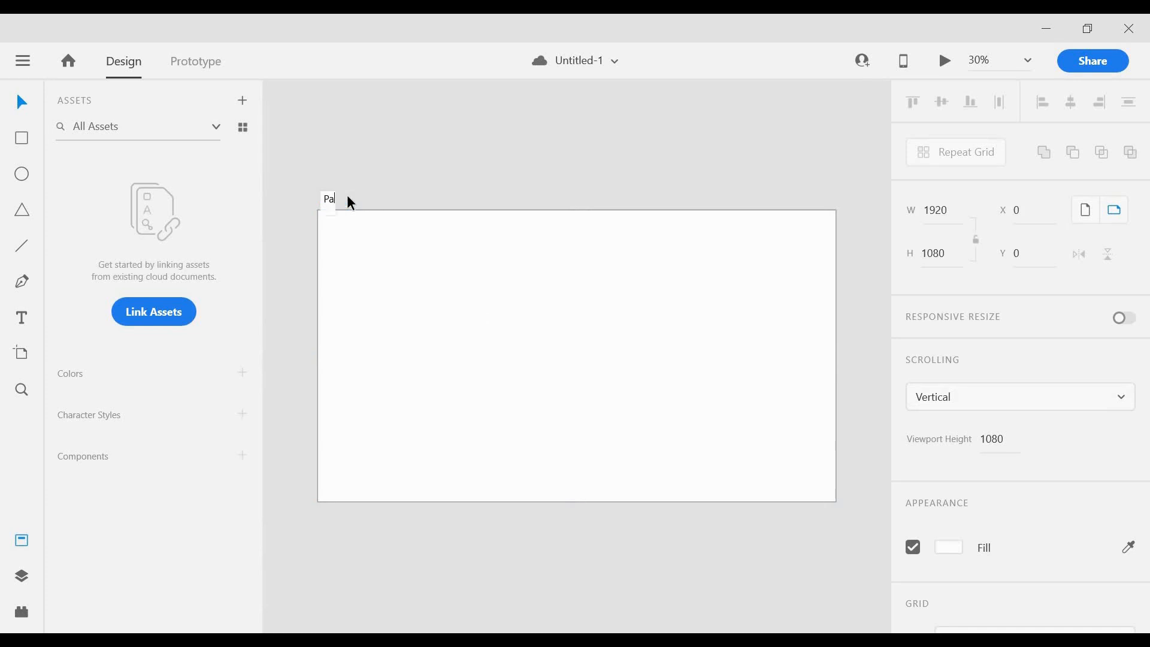
type("ge1")
key("Return")
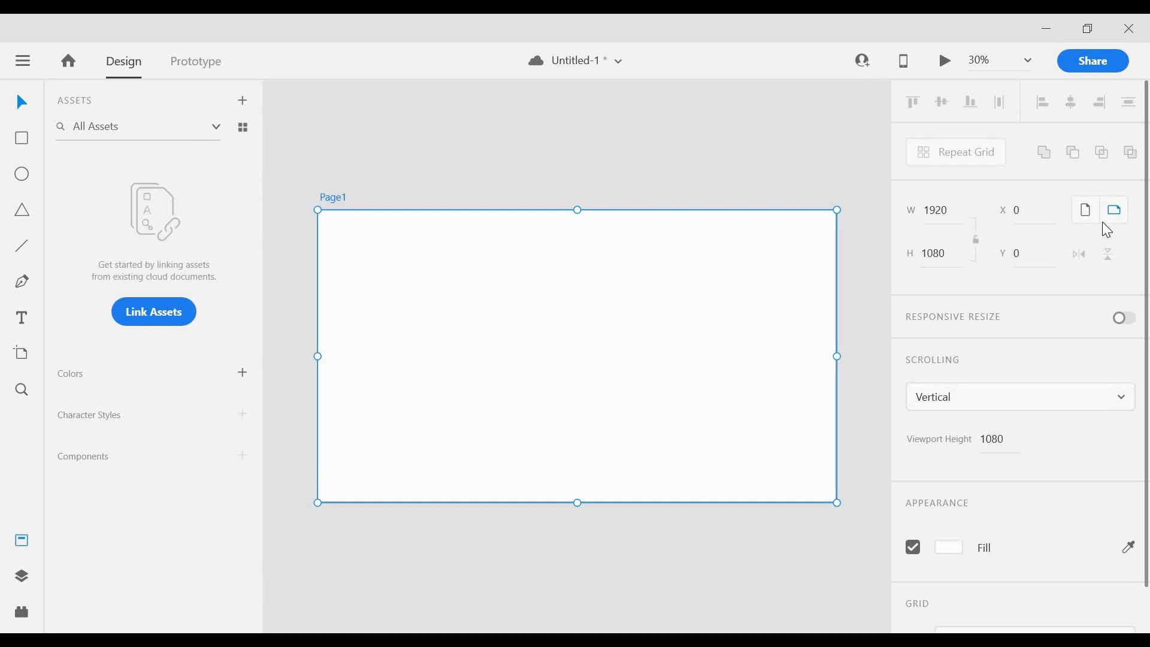
key("ctrl+s")
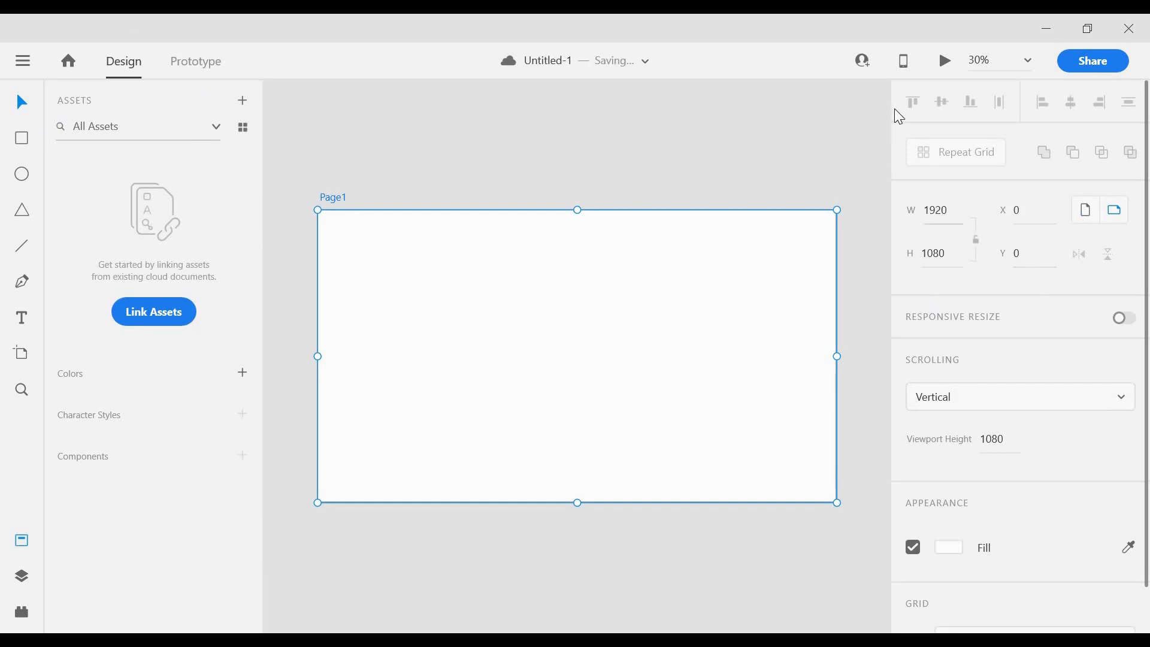
Step: Draw a rectangle covering the whole Page1 artboard, stretching its edges to 1920 by 1080 px
left_click(22, 142)
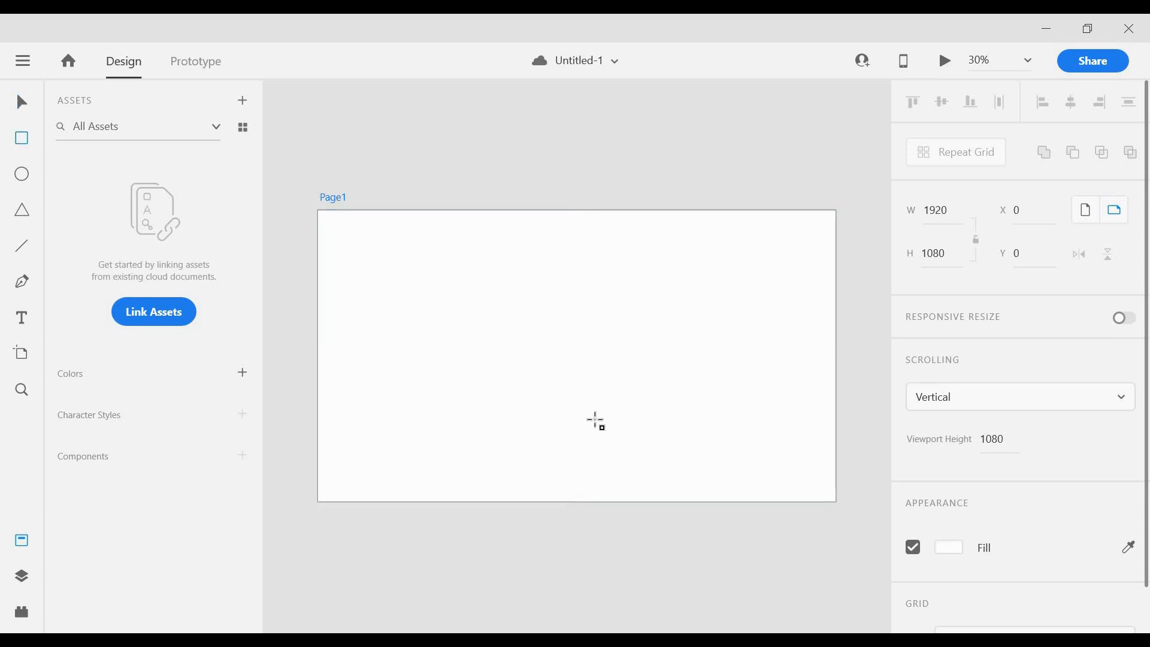
left_click_drag(325, 221, 836, 501)
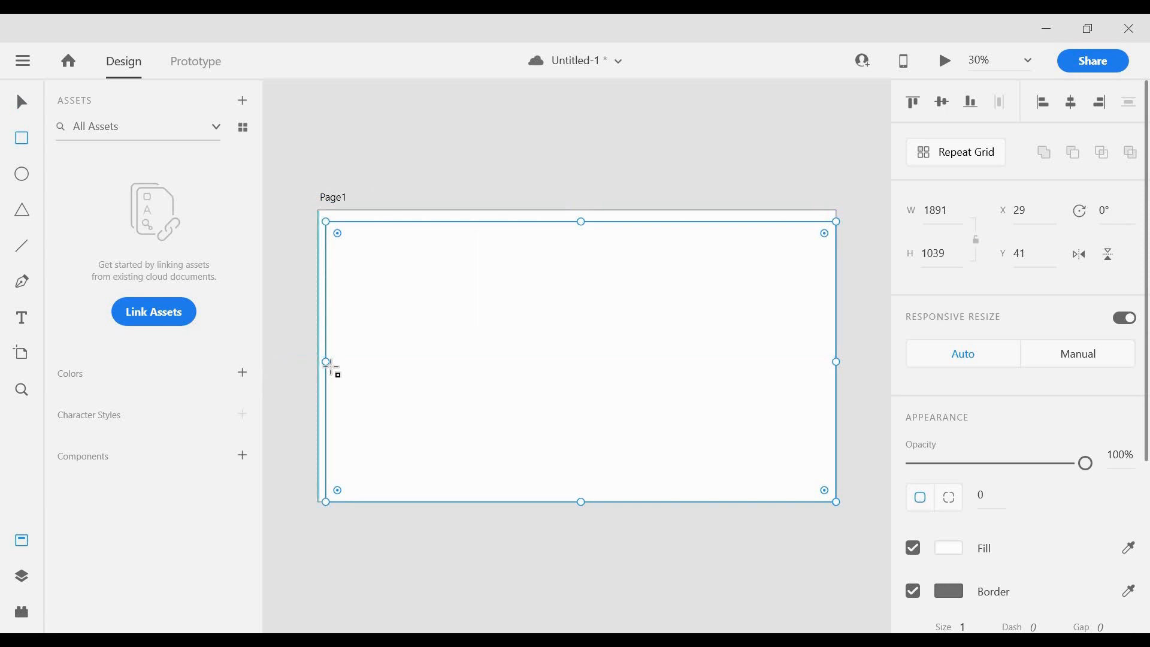
left_click_drag(318, 361, 313, 361)
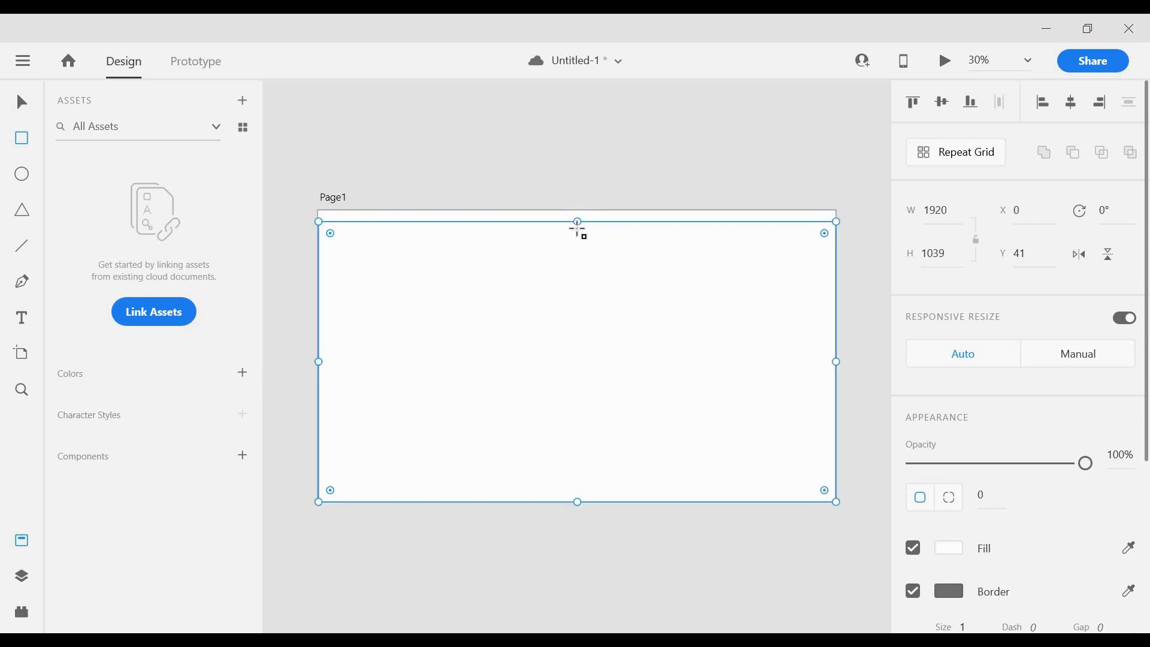
left_click_drag(573, 213, 573, 210)
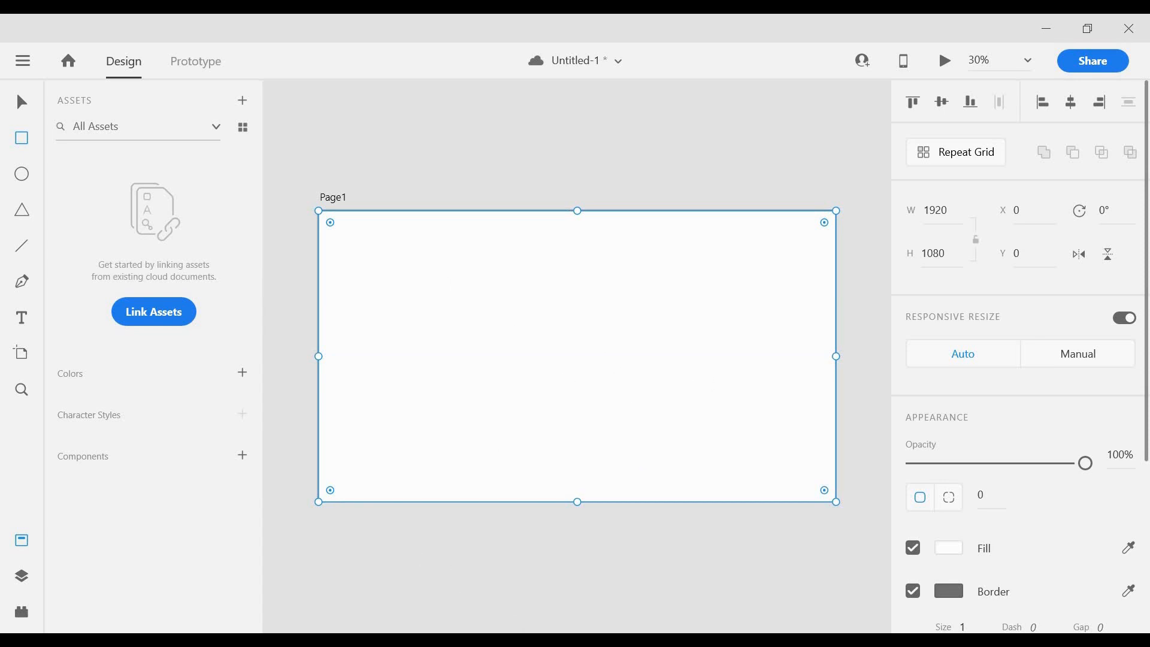
Step: Fill the full-artboard rectangle with the Login4 picture from the Images folder and reduce its opacity to 50%
key("alt+Tab")
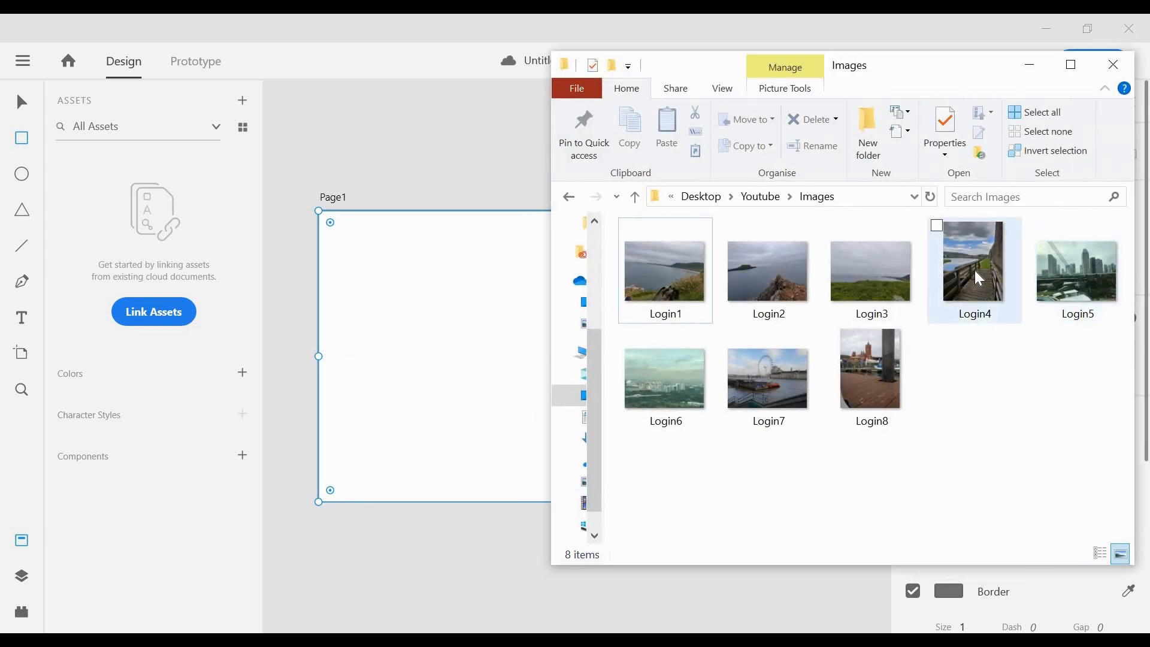
left_click_drag(977, 277, 389, 323)
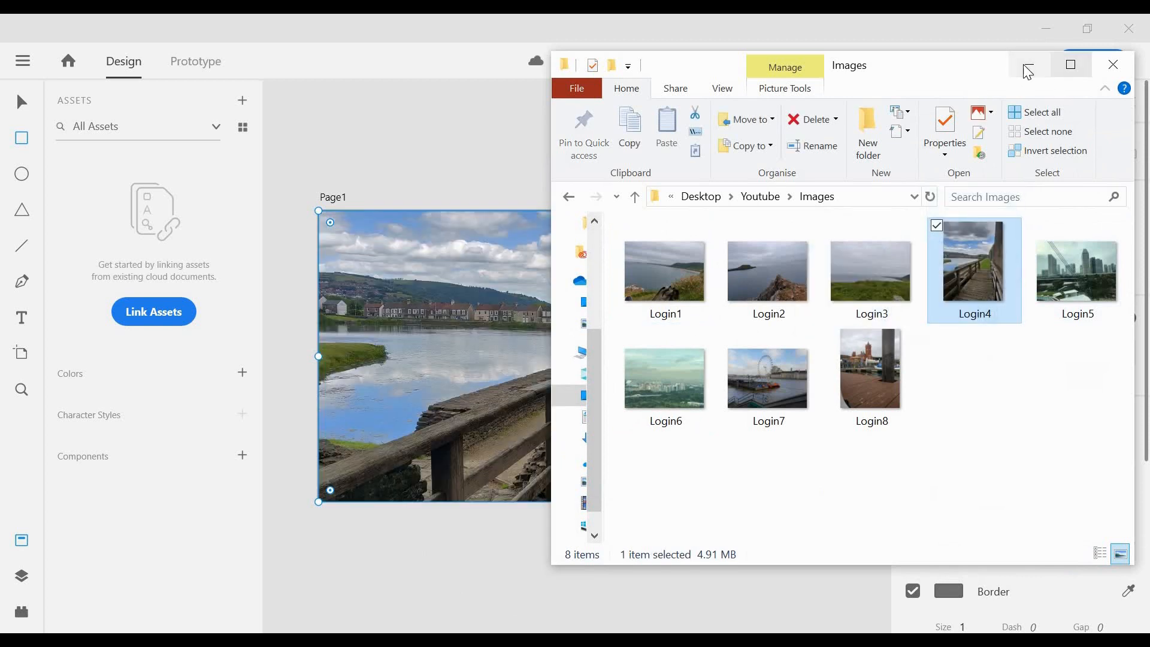
left_click(1028, 72)
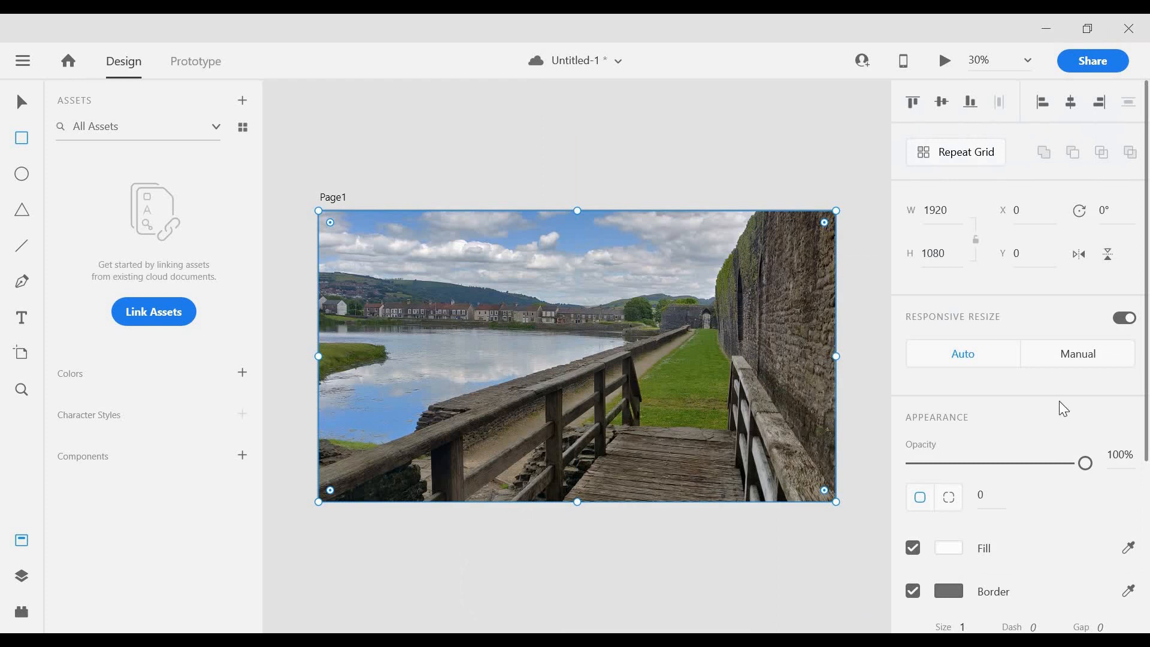
scroll(982, 376, "down", 2)
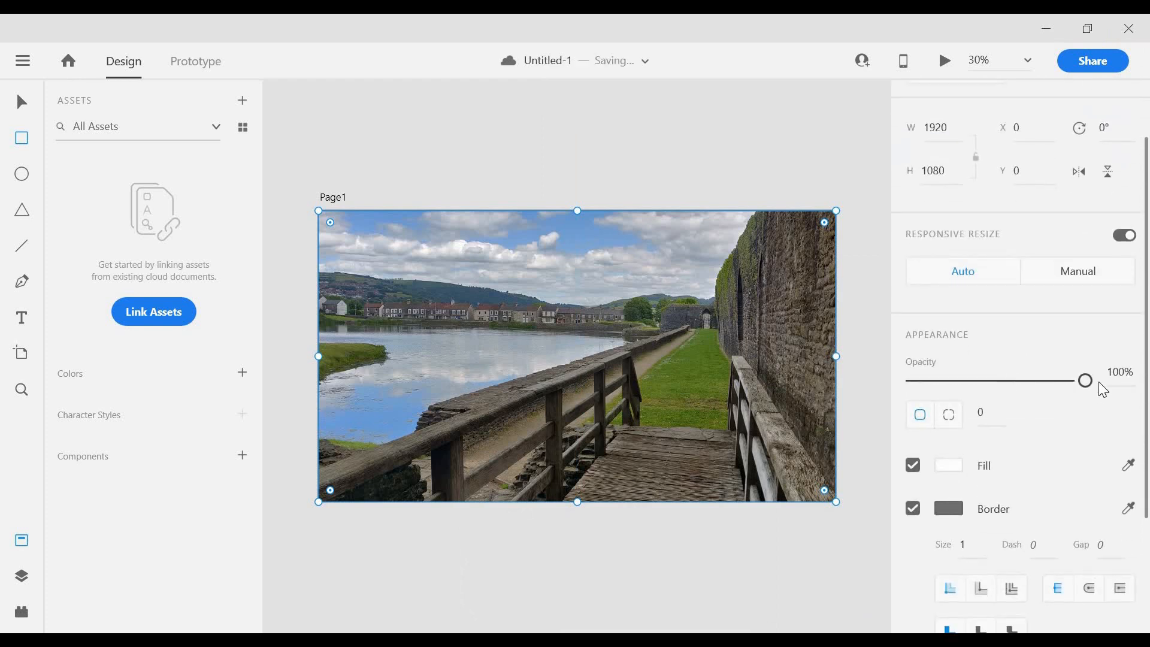
left_click(1013, 380)
left_click_drag(1007, 381, 986, 384)
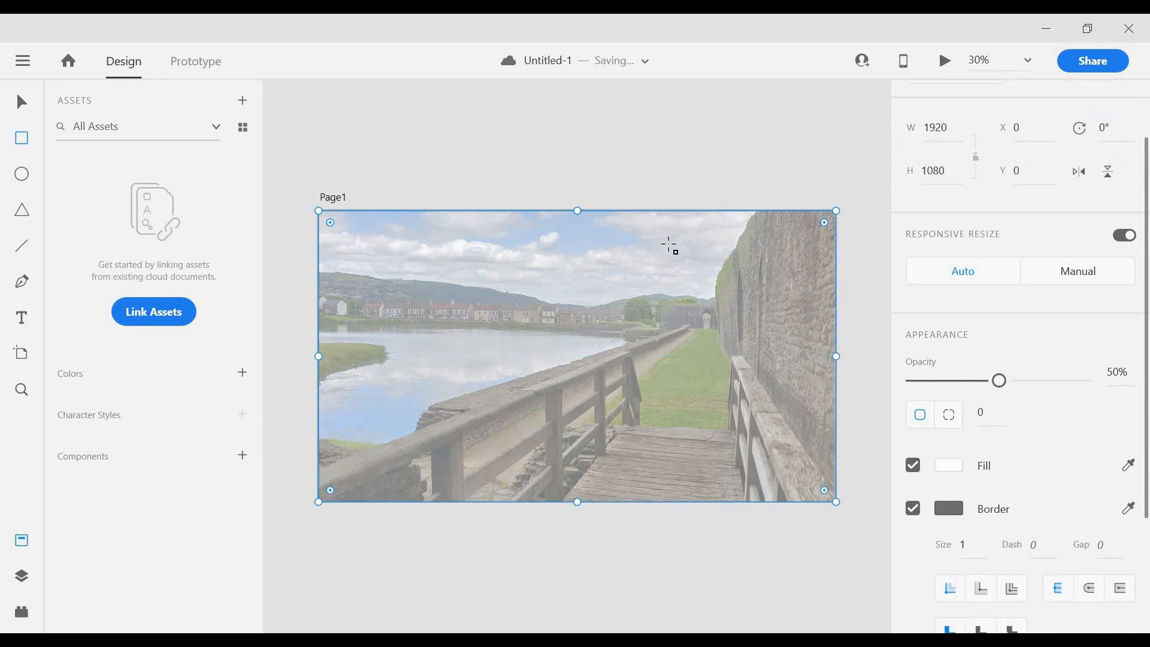
Step: Draw a card rectangle about 595 by 920 px over the stone wall side of the picture and round its corners to about 89
left_click_drag(652, 230, 813, 477)
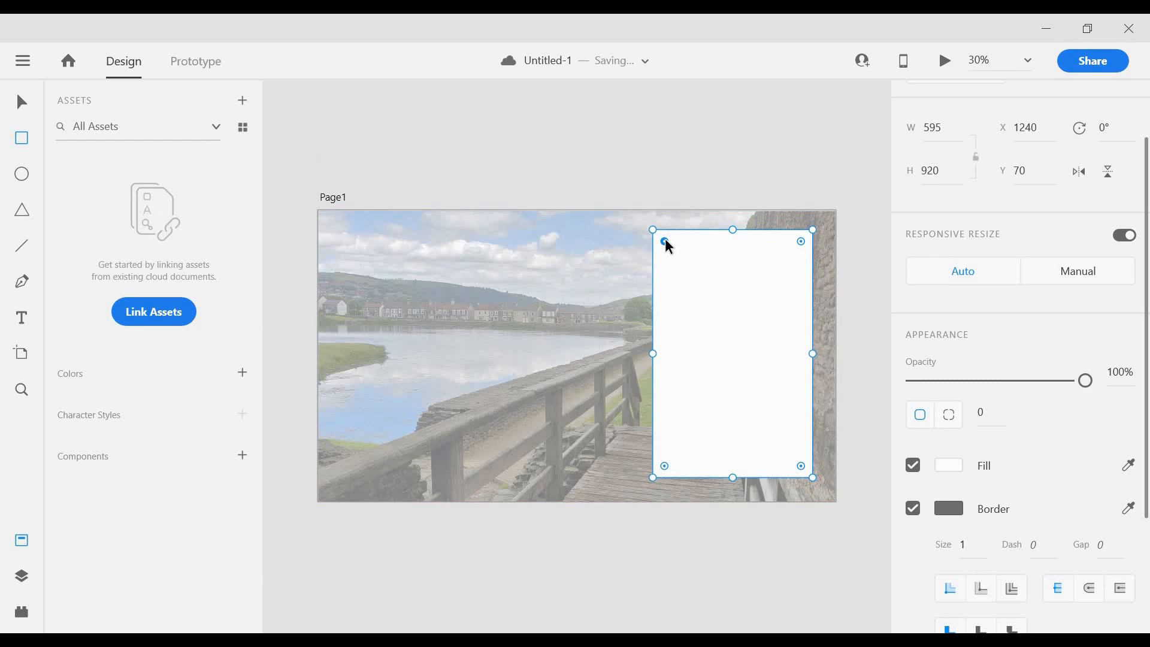
left_click_drag(671, 252, 673, 254)
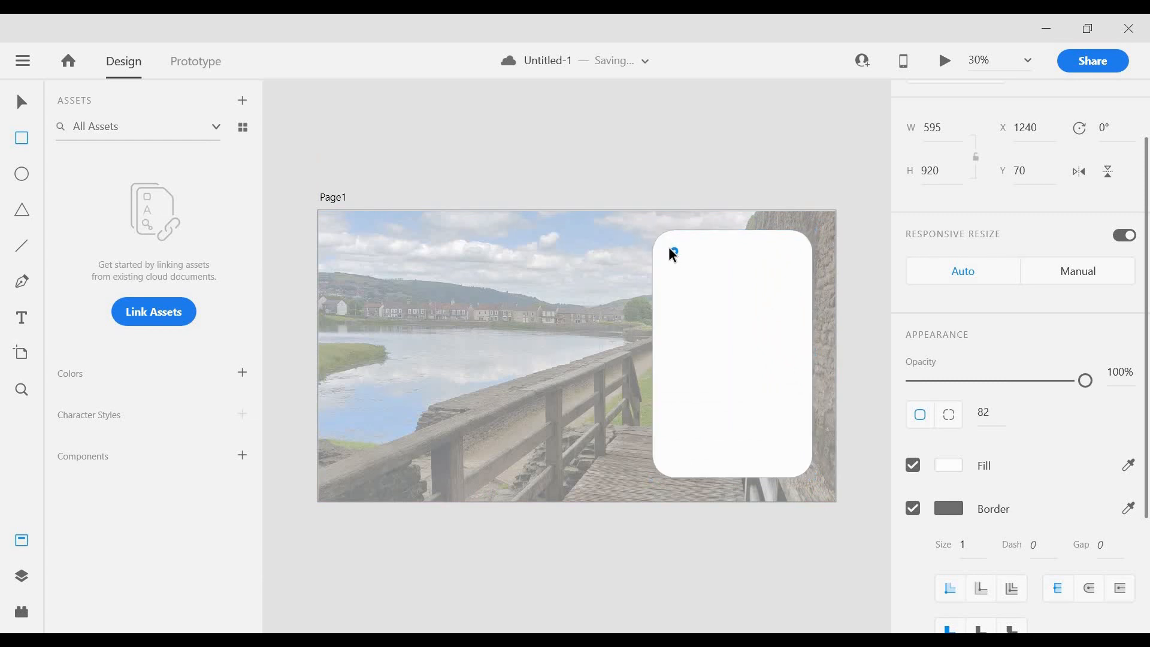
left_click_drag(673, 254, 671, 252)
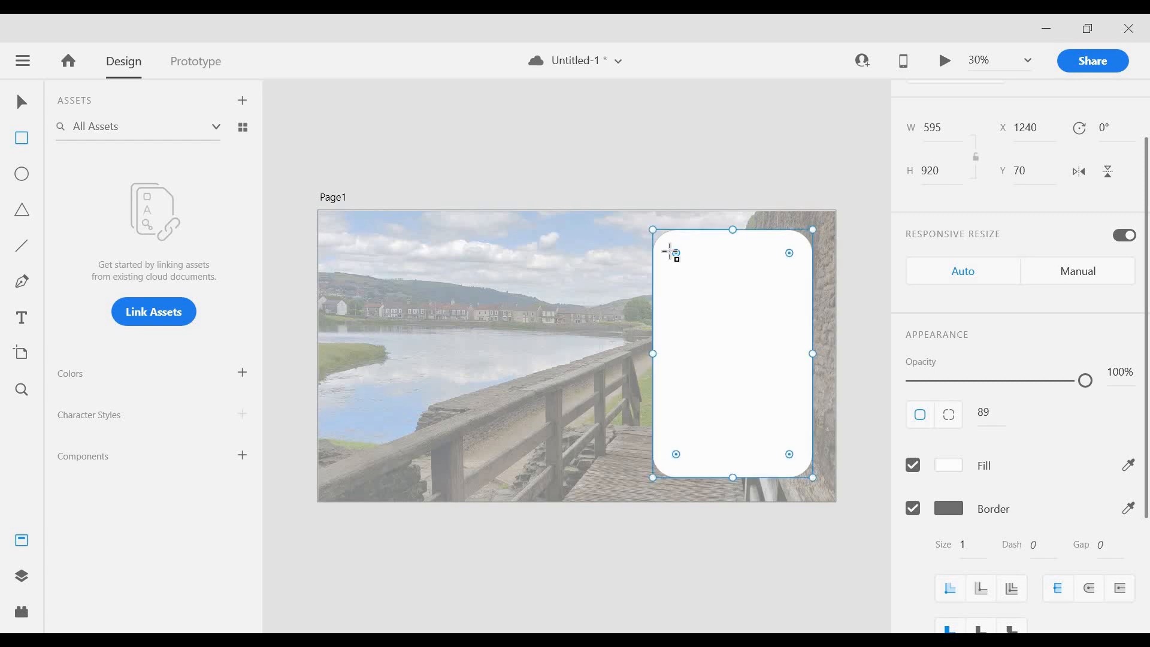
Step: Add a shadow to the card with Y offset 10, blur 40 and a dark grey colour of about #584F4F
scroll(1009, 379, "down", 3)
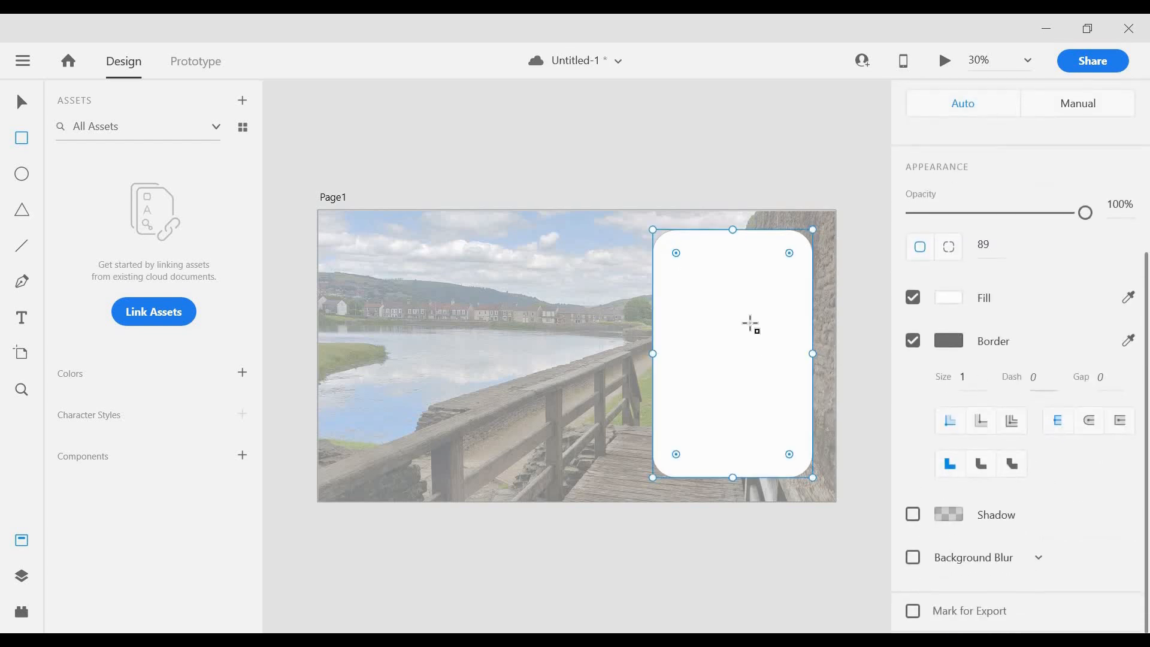
left_click(916, 516)
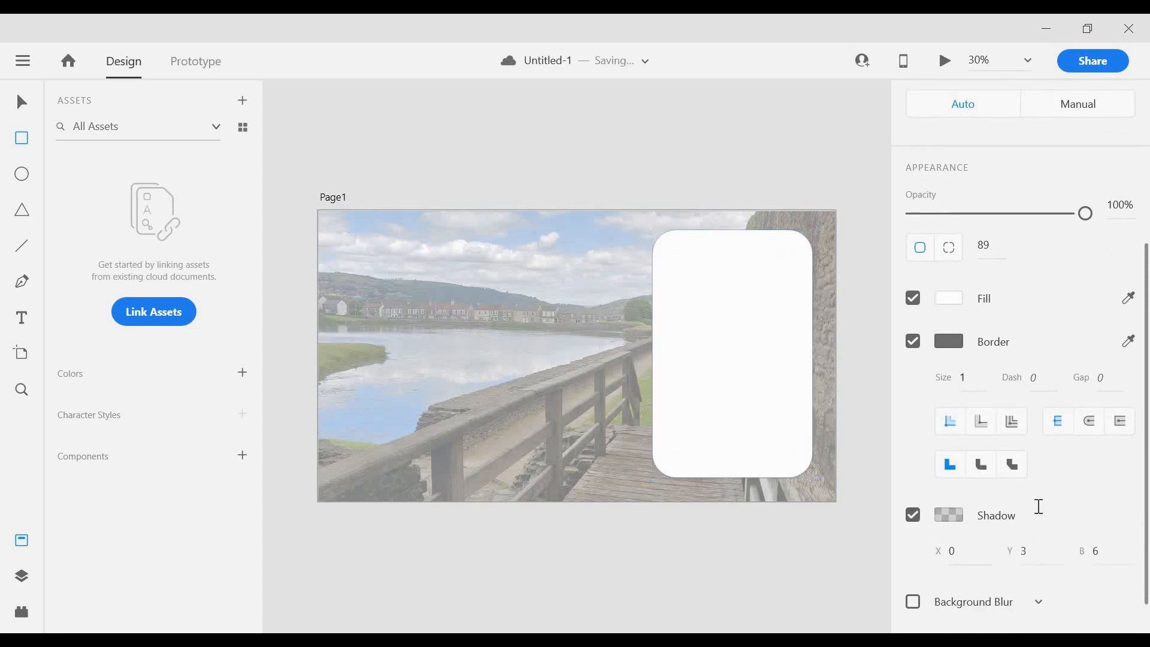
scroll(1036, 505, "down", 1)
left_click(1042, 510)
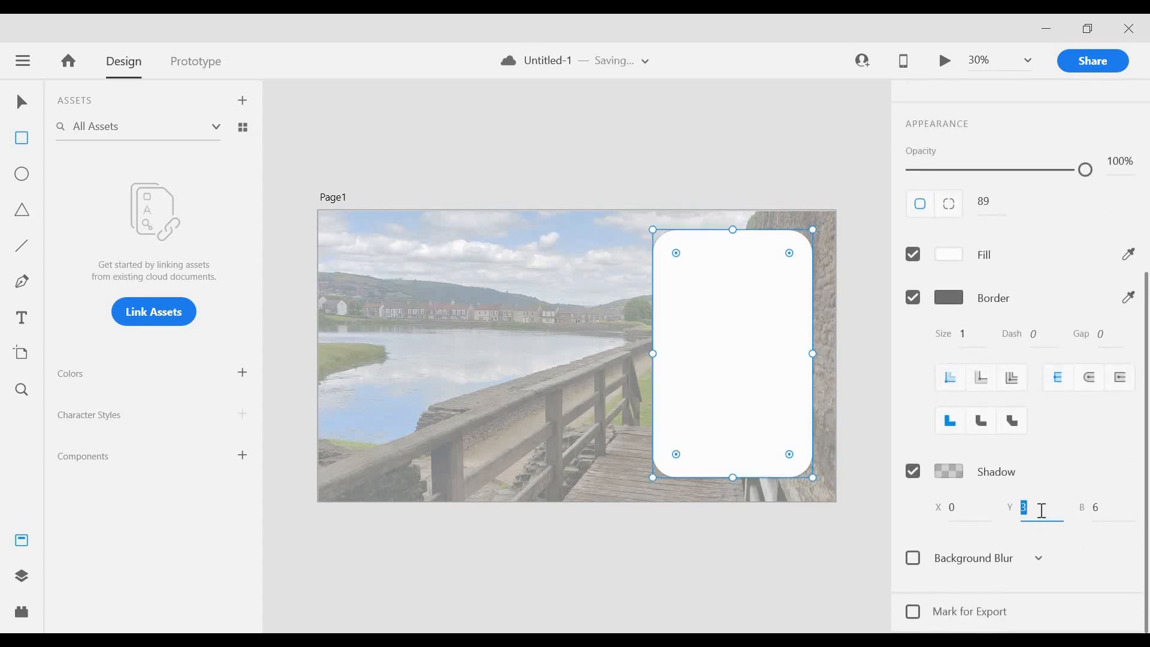
type("10")
left_click(1124, 508)
type("4")
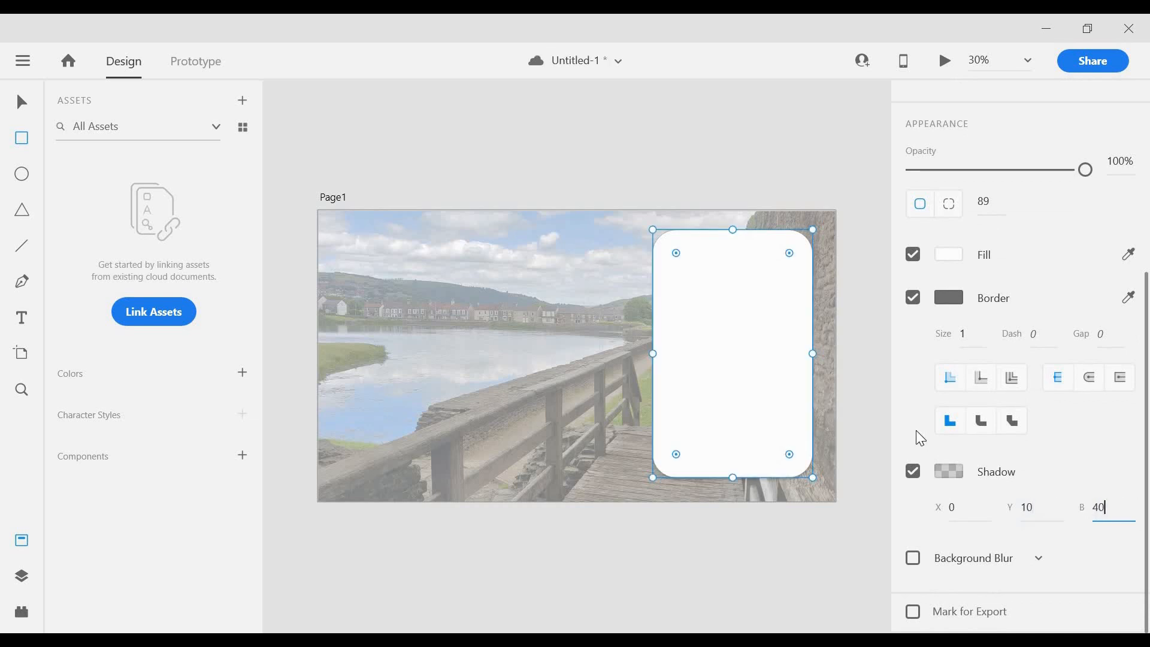
type("0")
left_click(949, 472)
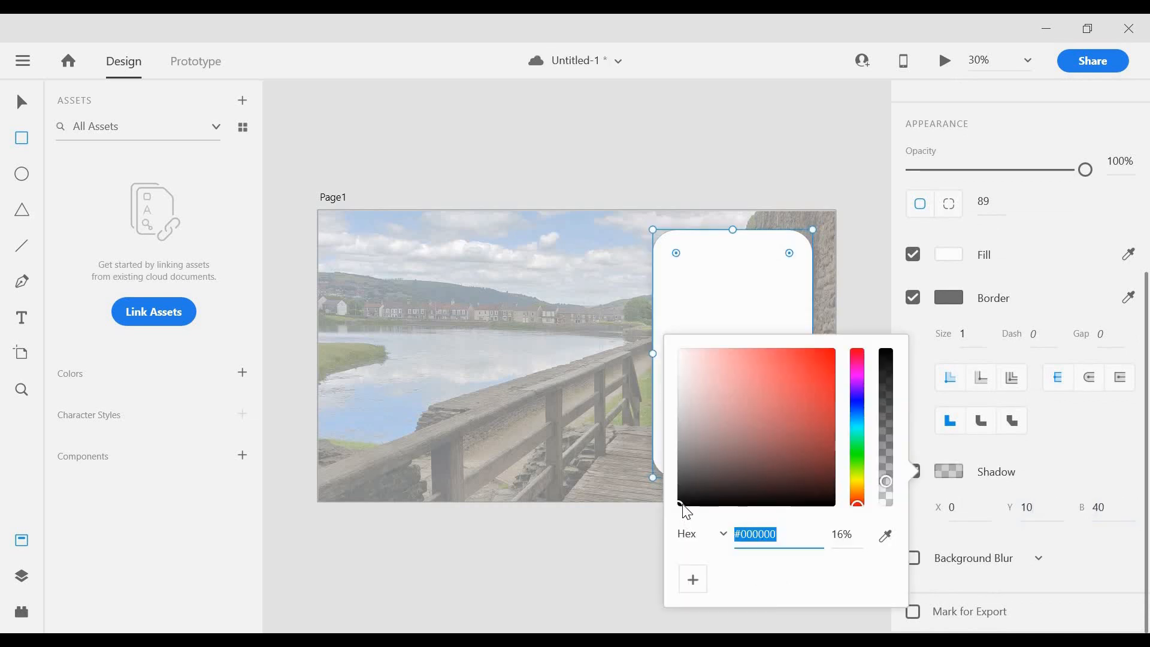
left_click_drag(688, 479, 695, 458)
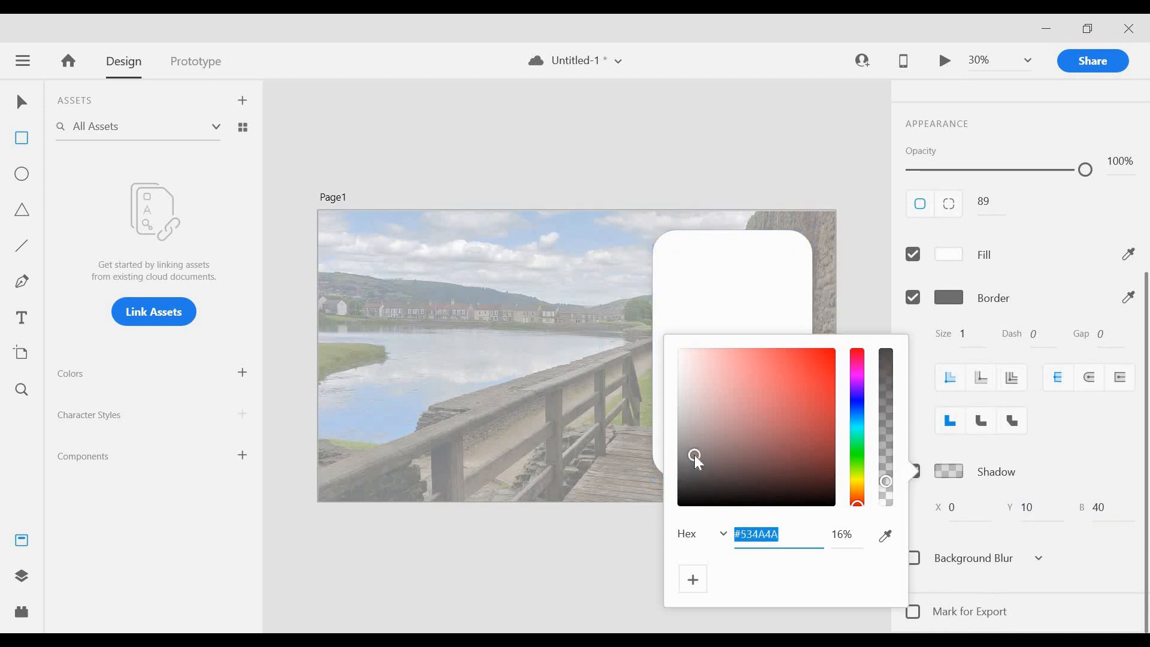
Step: Change the card's border colour to white, #FFFFFF
left_click(949, 299)
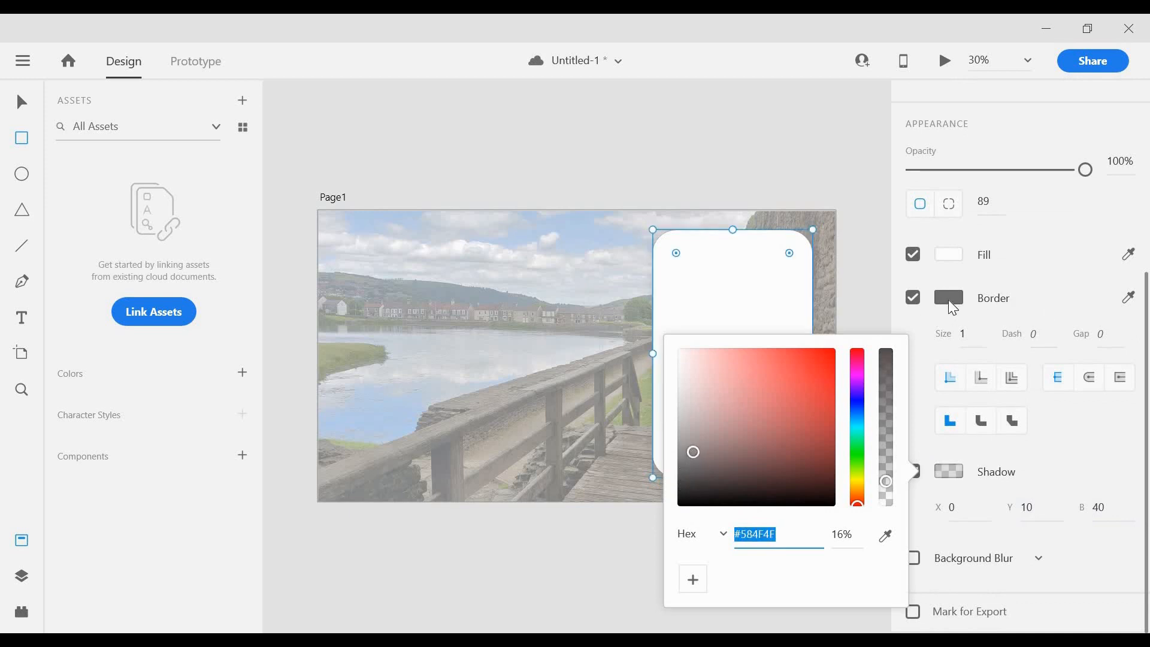
mouse_move(679, 262)
left_mouse_down()
mouse_move(711, 177)
mouse_move(665, 149)
mouse_move(666, 183)
mouse_move(659, 156)
left_mouse_up()
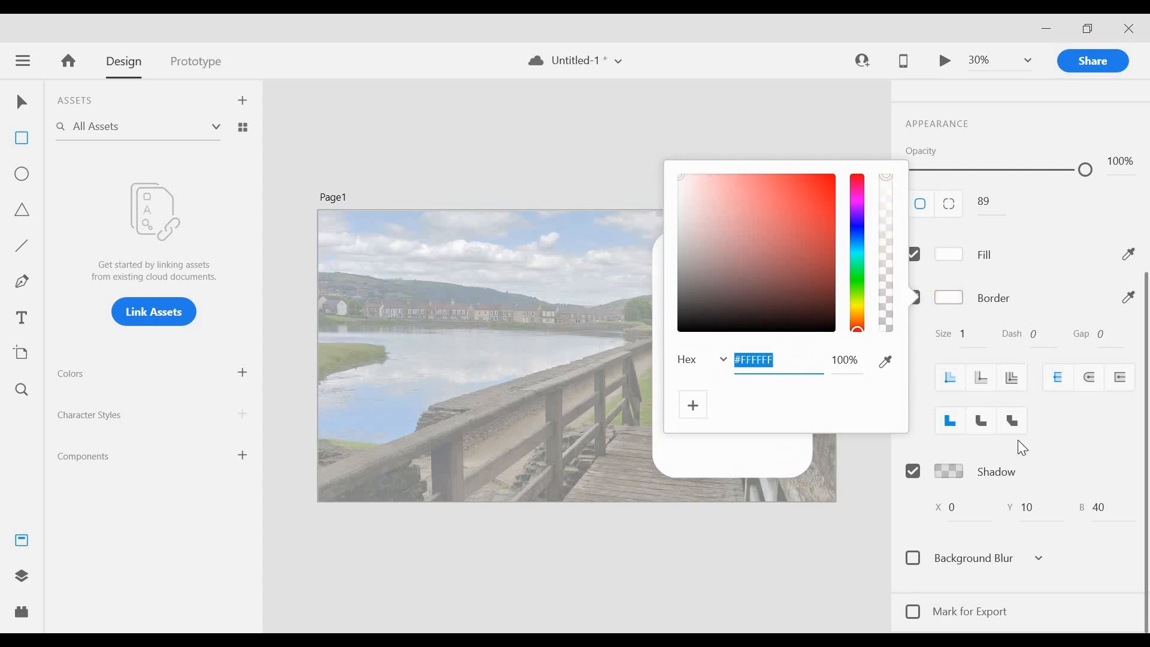
left_click(1074, 350)
Step: Save the document to the computer's Documents folder as Page1 and check the design in the desktop preview
key("ctrl+s")
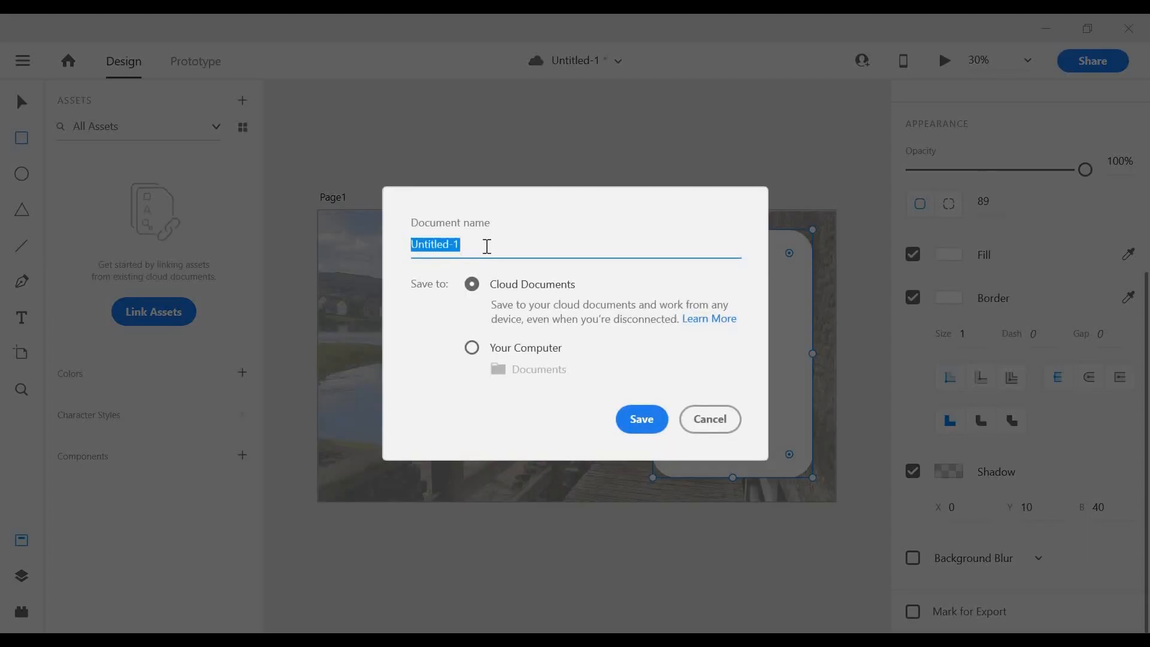
left_click(505, 353)
left_click(510, 253)
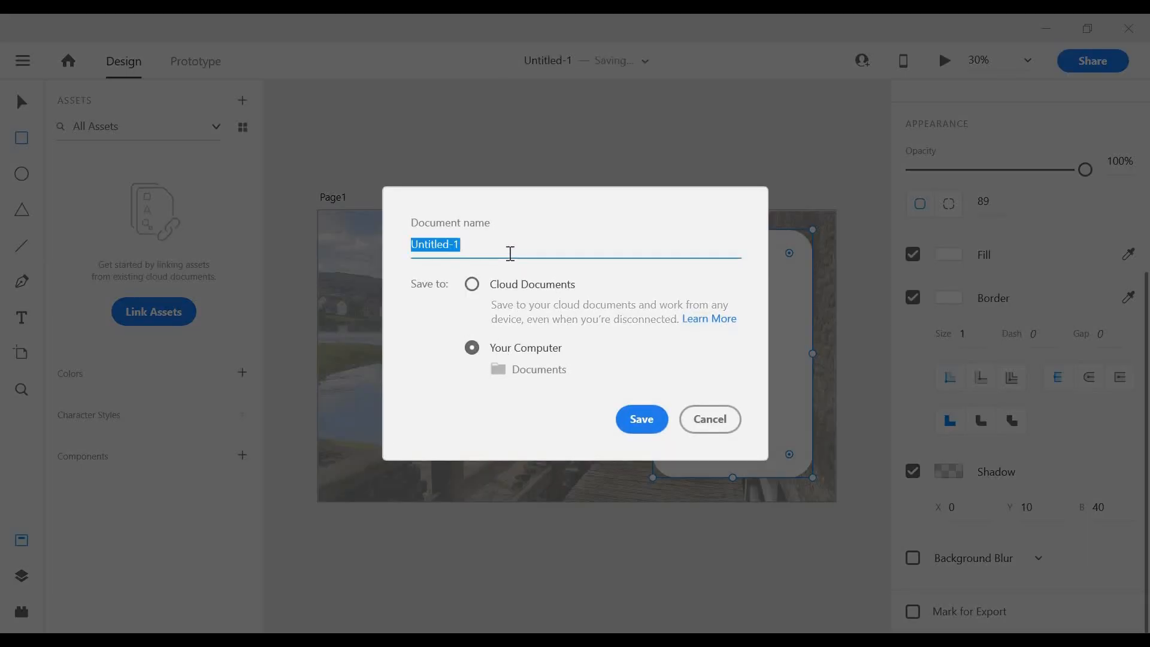
type("Page1")
key("Return")
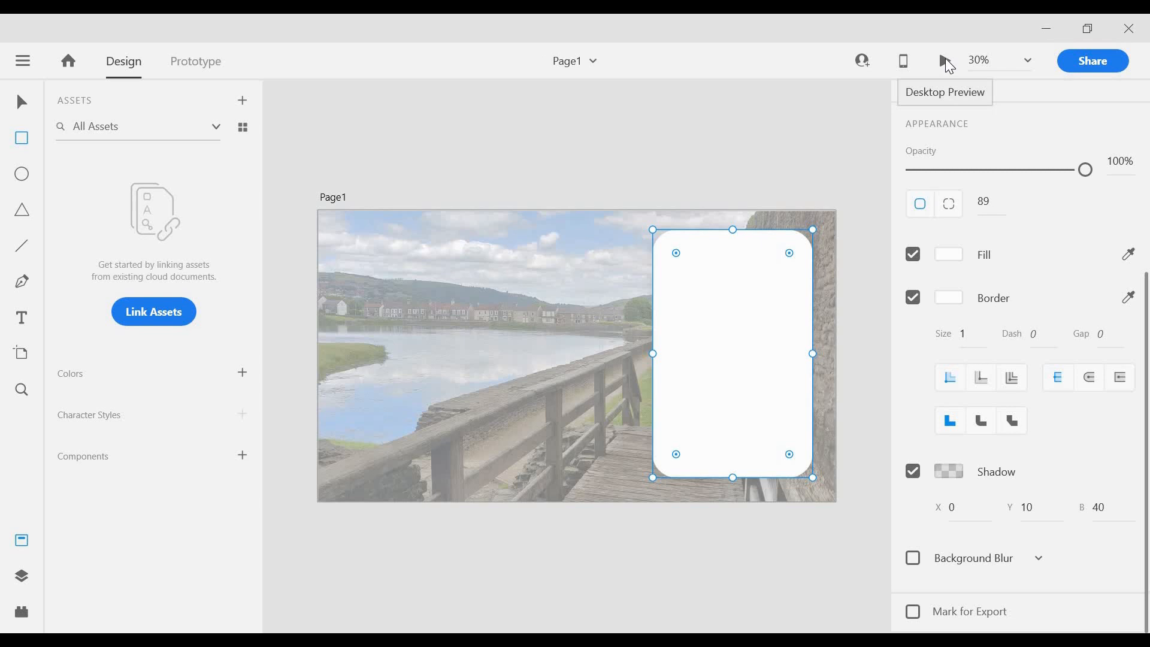
left_click(946, 63)
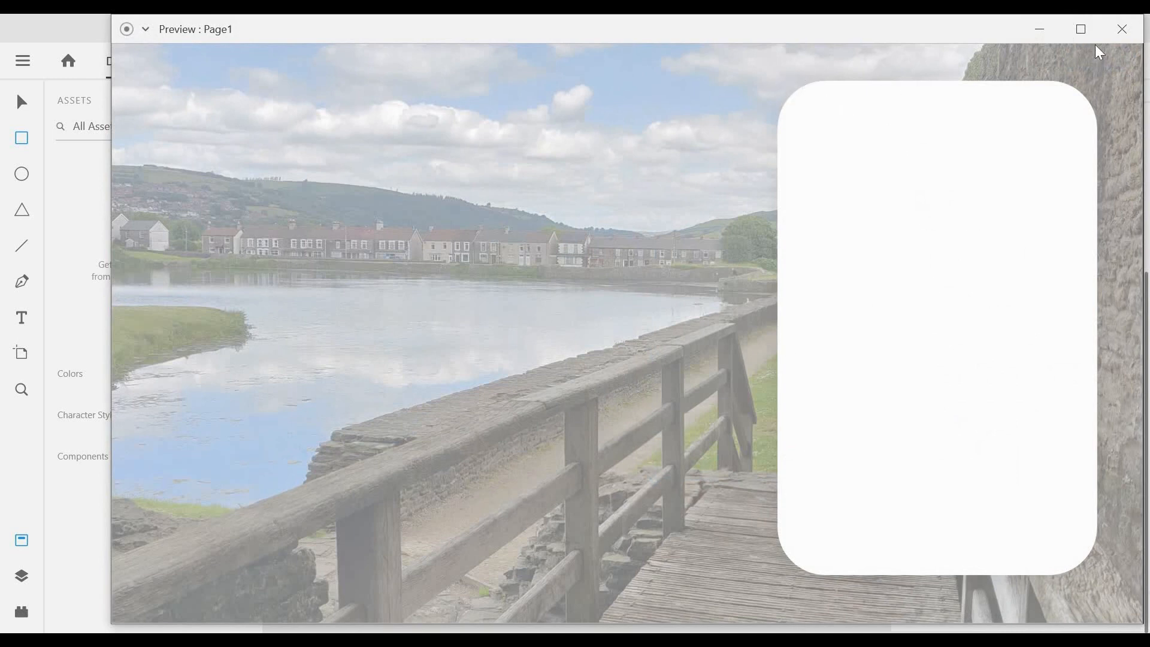
left_click(1121, 28)
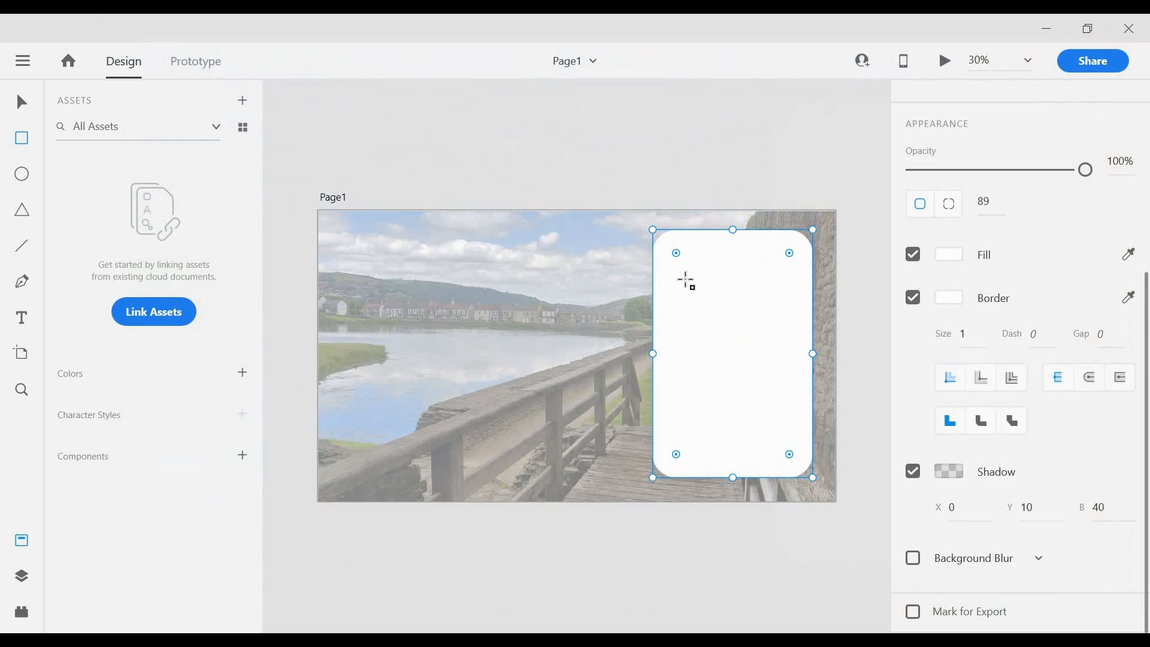
Step: Draw a rectangle about 464 by 137 px in the card's upper part and repeat it downward as a two-row Repeat Grid with a 54 px gap
mouse_move(673, 280)
left_mouse_down()
mouse_move(788, 328)
mouse_move(798, 317)
left_mouse_up()
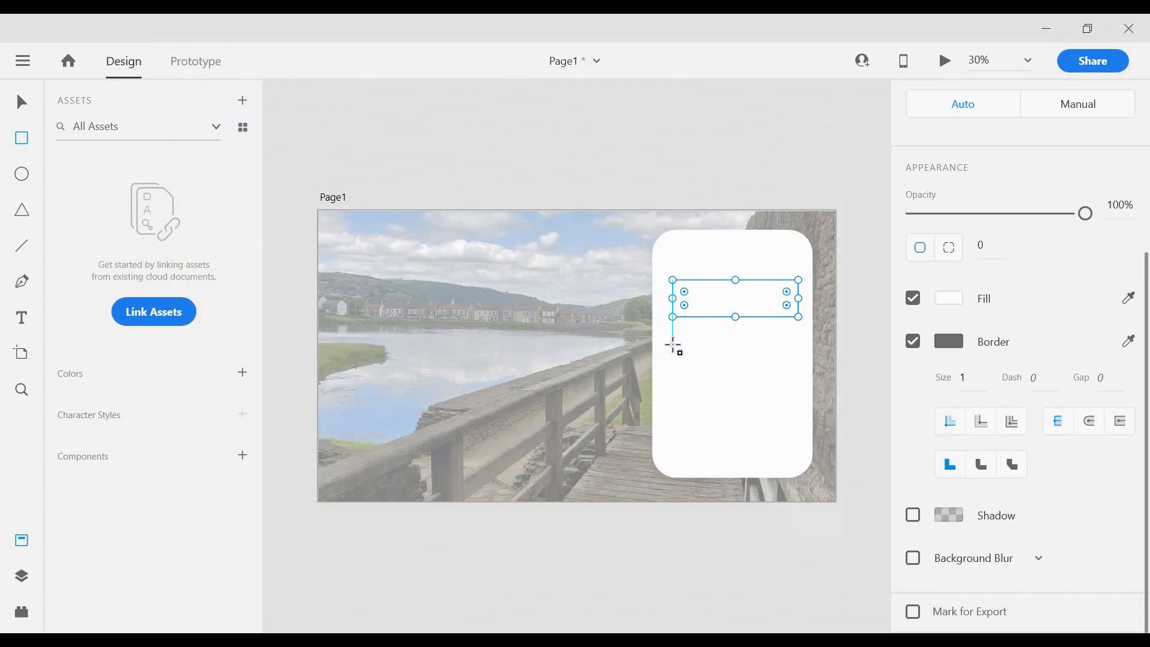
scroll(969, 169, "up", 4)
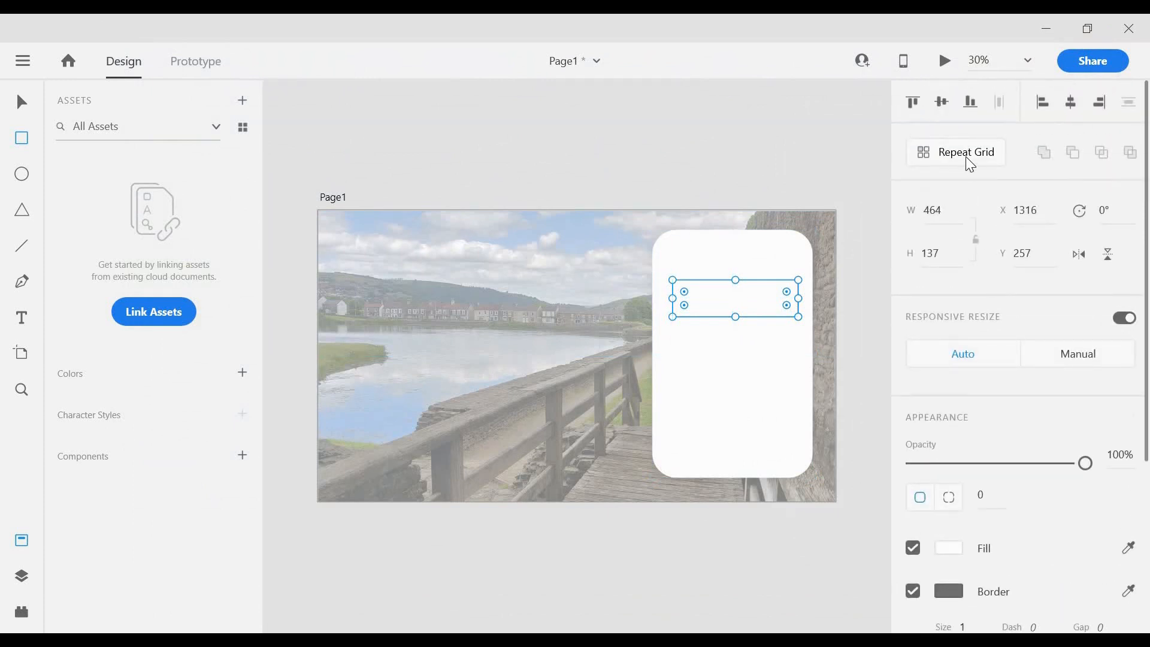
left_click(965, 154)
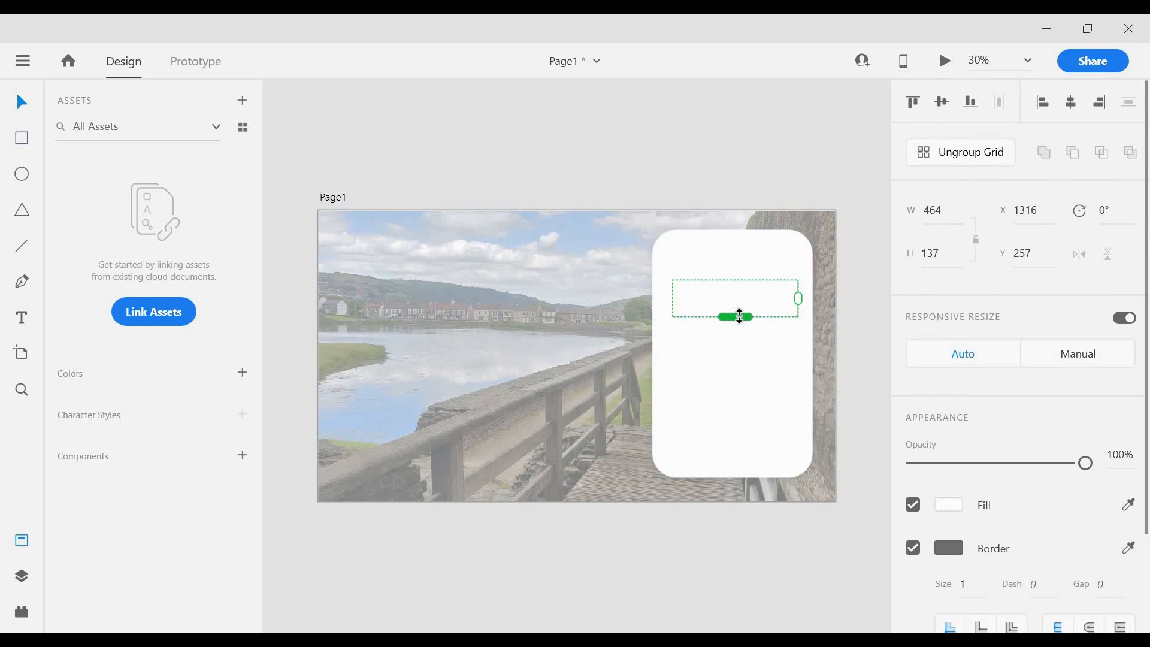
mouse_move(739, 316)
left_mouse_down()
mouse_move(729, 365)
mouse_move(734, 323)
left_mouse_up()
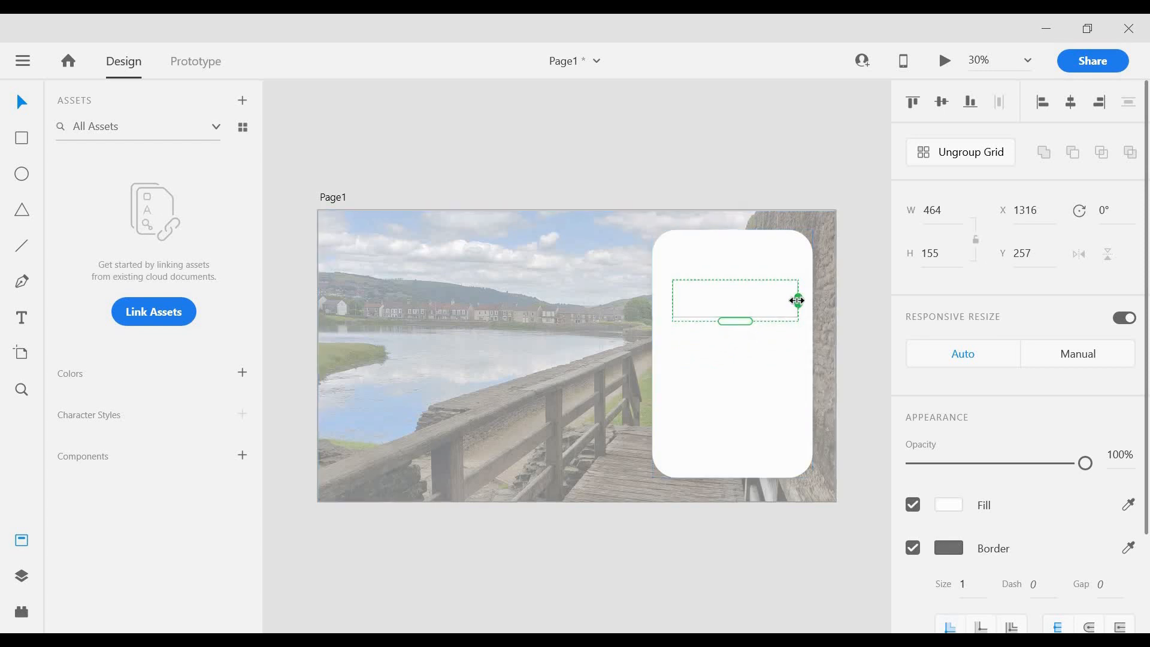
left_click_drag(811, 304, 622, 362)
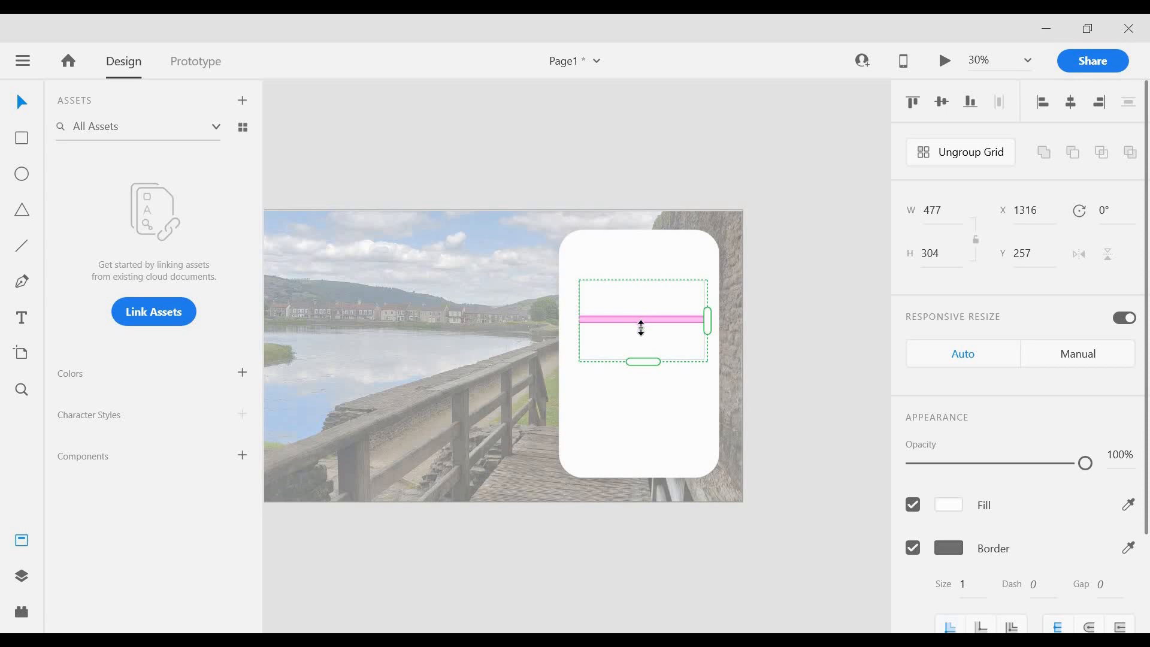
mouse_move(641, 328)
left_mouse_down()
mouse_move(623, 374)
mouse_move(636, 308)
mouse_move(636, 340)
mouse_move(634, 323)
left_mouse_up()
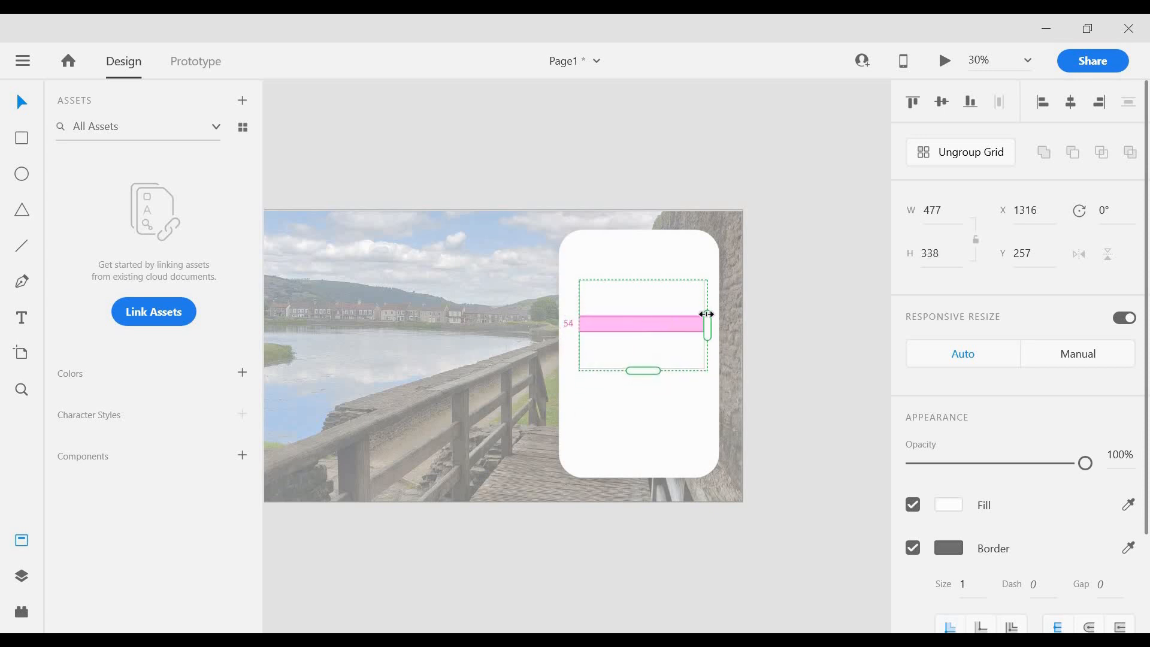
Step: Check the page in the desktop preview and move the two-field grid up within the card to about X 1299, Y 202
left_click(707, 431)
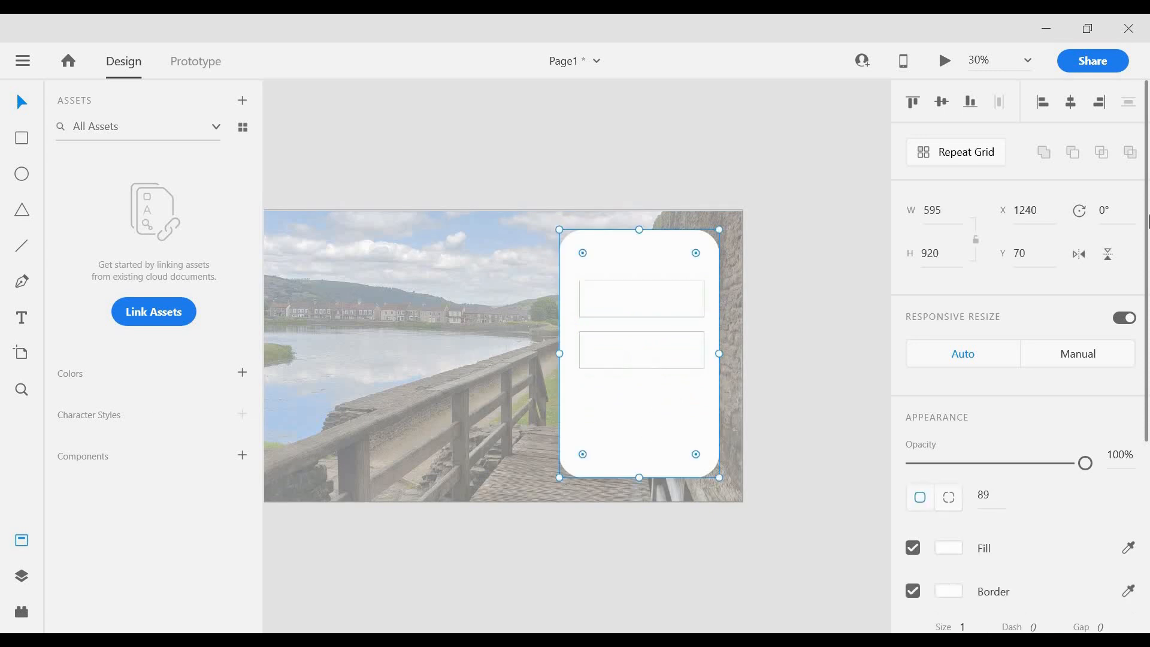
left_click(948, 60)
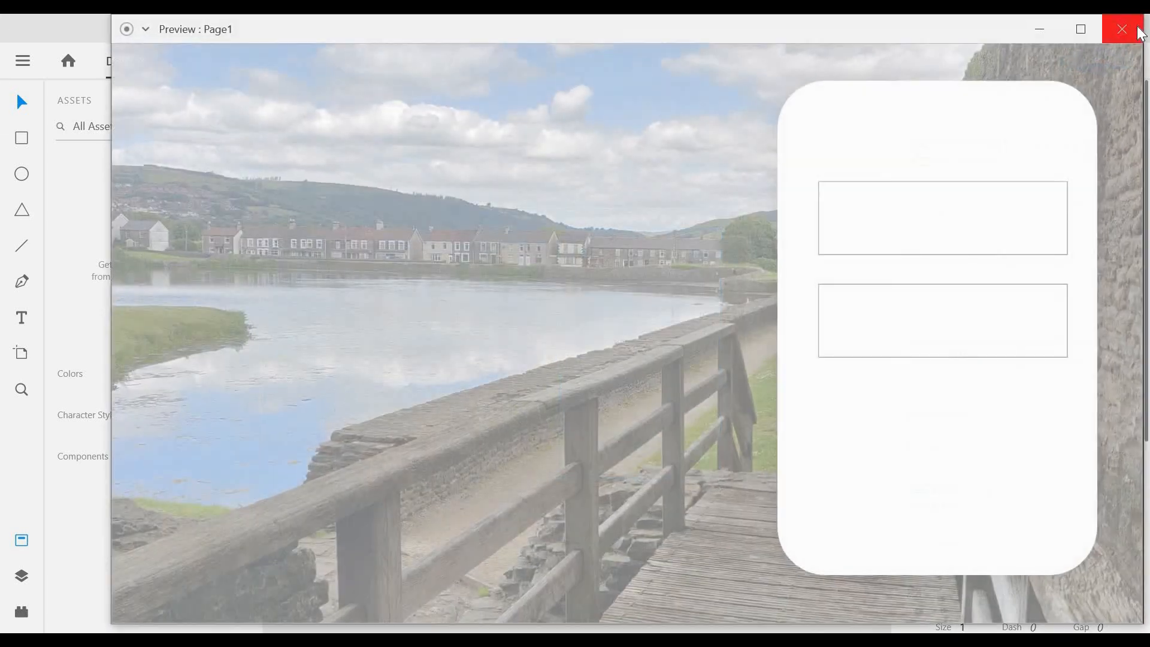
left_click(1121, 29)
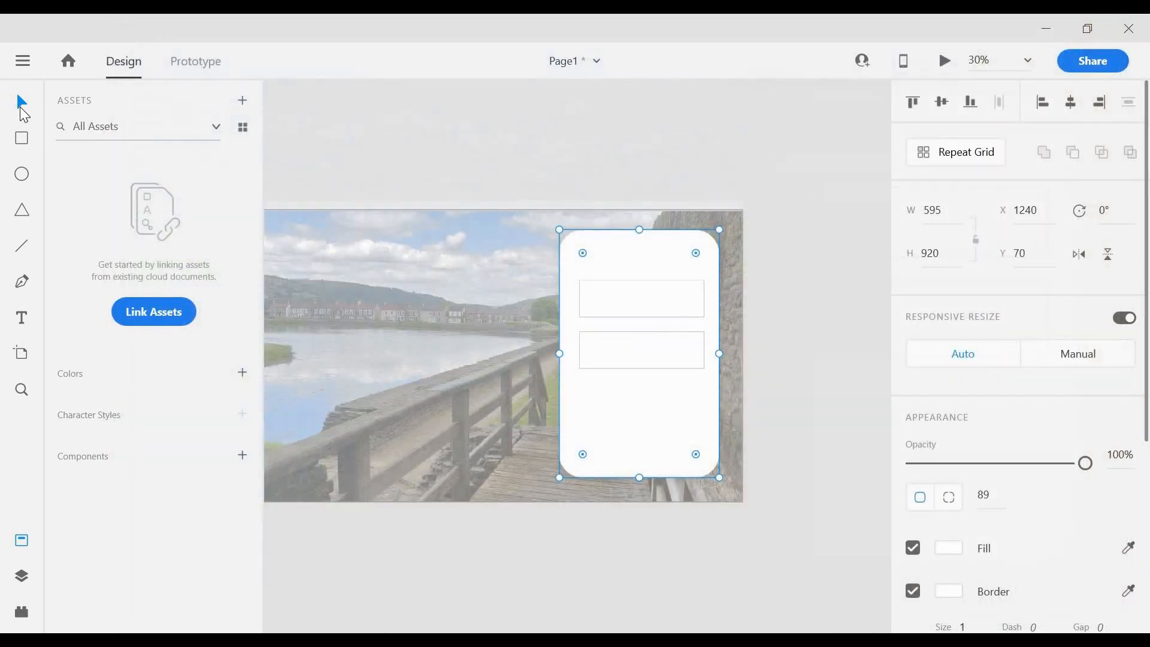
left_click_drag(645, 296, 643, 281)
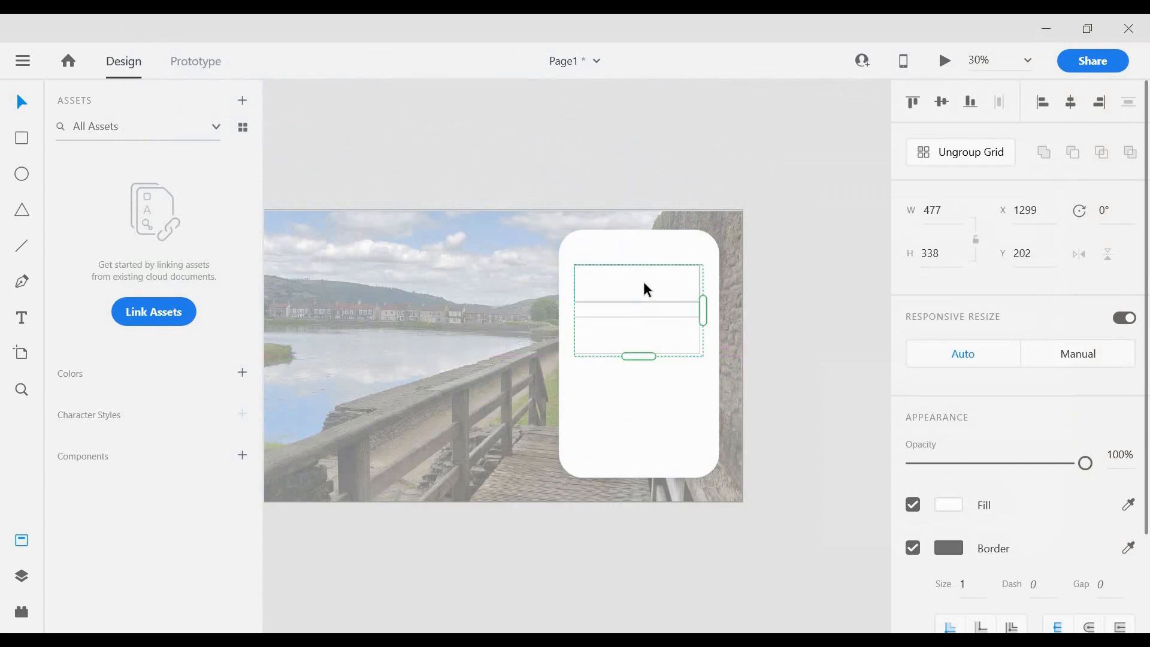
Step: Draw a button rectangle about 293 by 109 px below the fields, round its ends fully and centre it in the card
left_click(27, 138)
left_click_drag(598, 392, 678, 421)
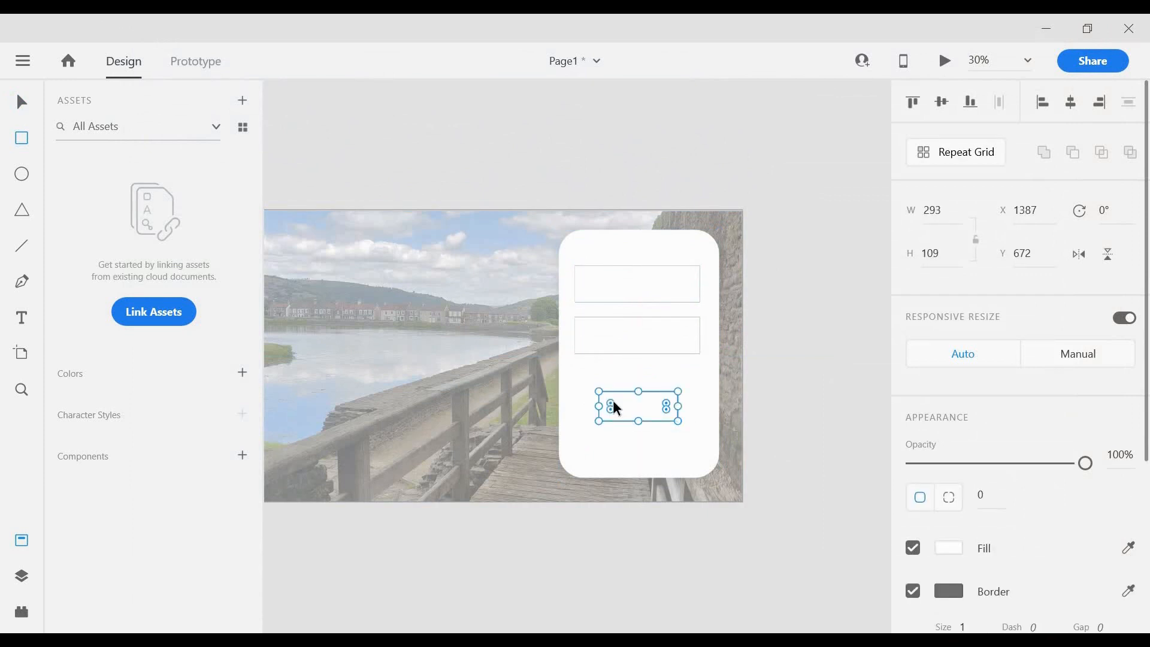
left_click_drag(610, 406, 711, 419)
left_click(21, 105)
mouse_move(641, 408)
left_mouse_down()
mouse_move(641, 396)
mouse_move(647, 405)
left_mouse_up()
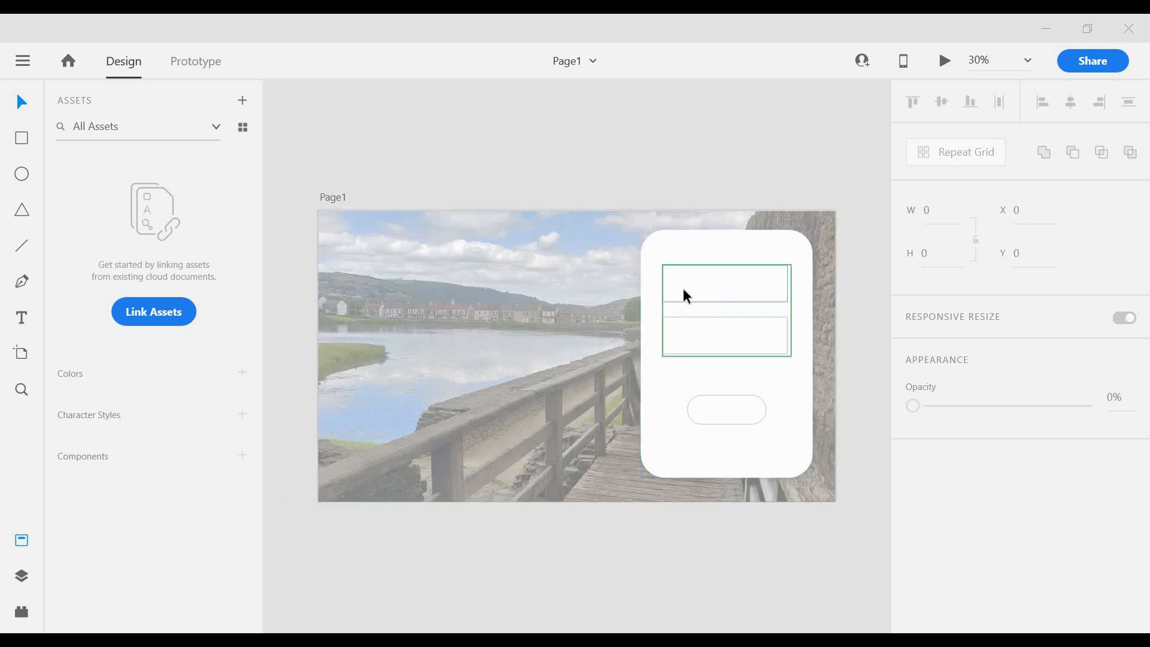
Step: Zoom in on the card and add the text "Username..." inside the upper field
left_click(617, 291)
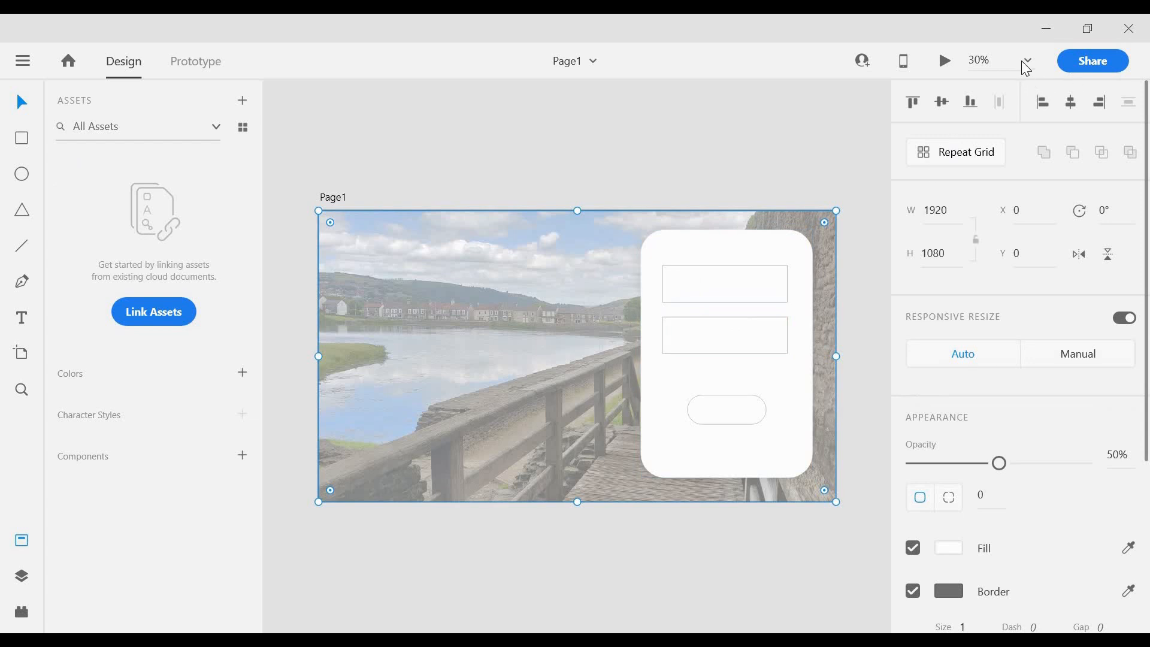
left_click(800, 257)
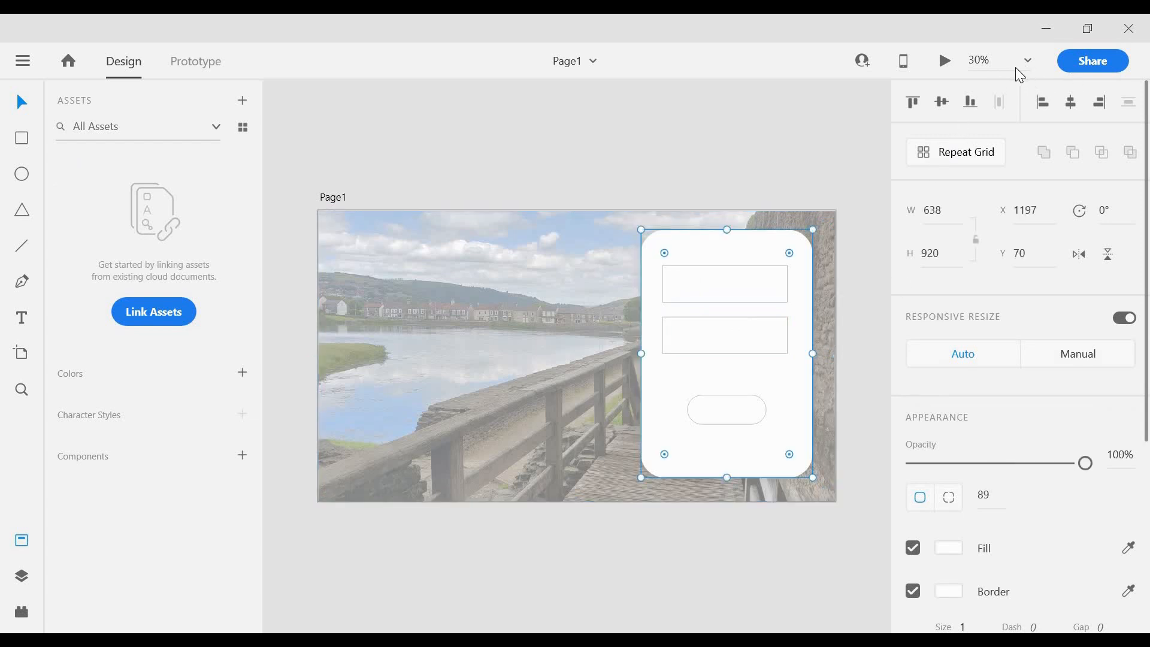
left_click(871, 344)
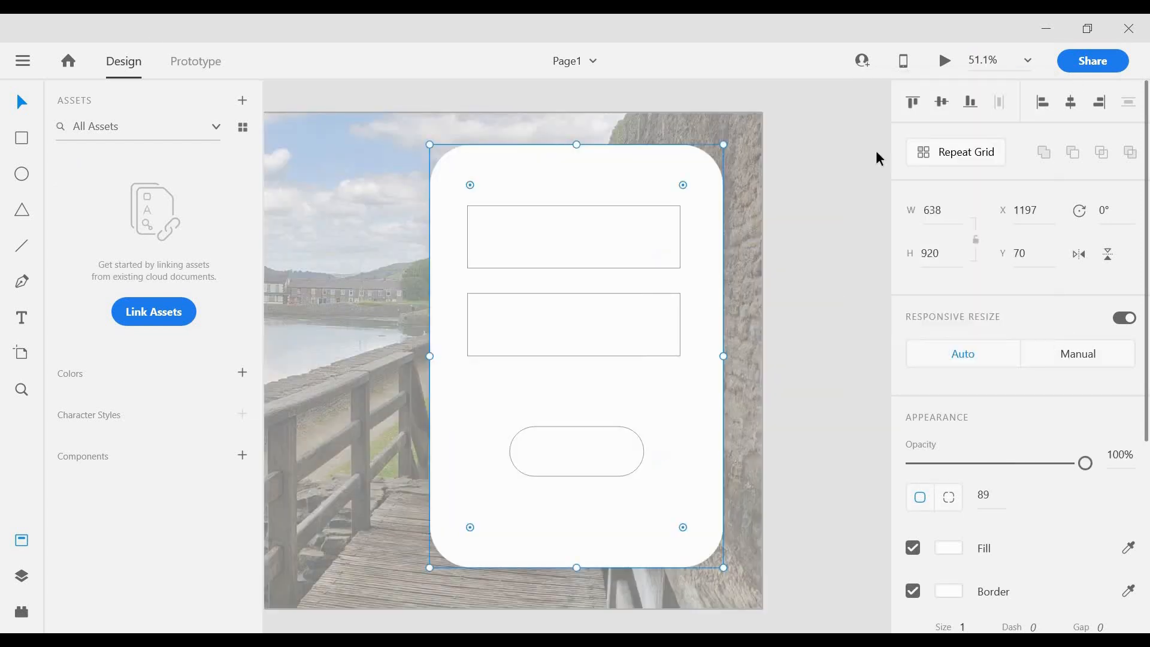
left_click(24, 325)
left_click(510, 231)
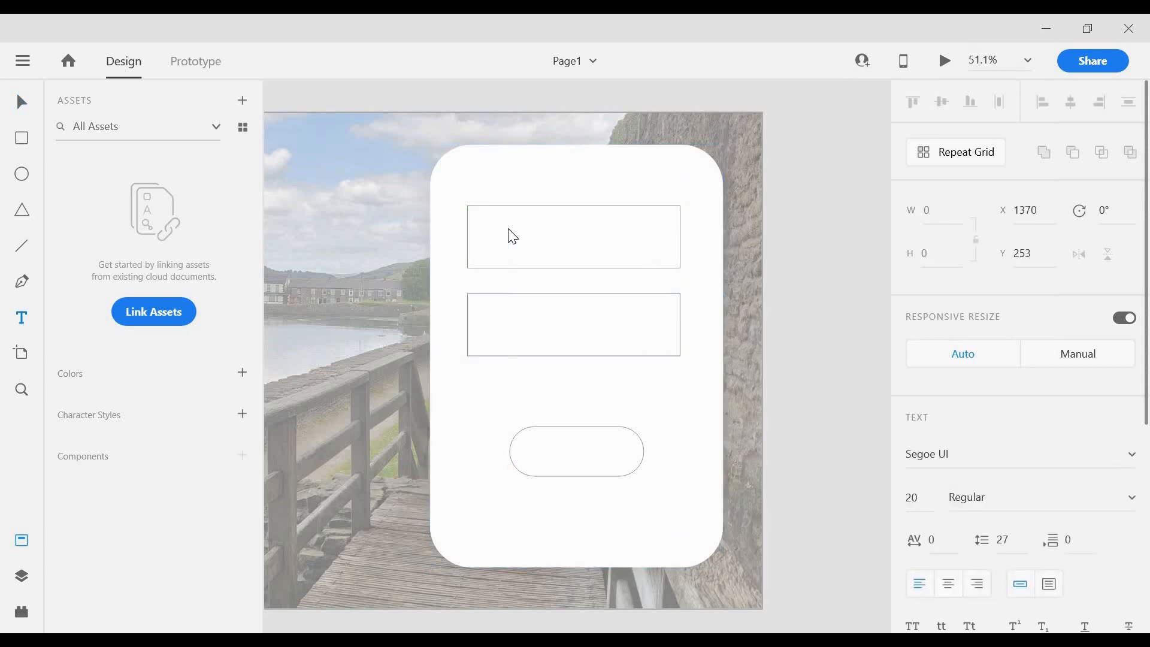
type("Username...")
Step: Set the "Username..." text size to 40 and move it to about the middle of the upper field
left_click_drag(510, 226, 569, 228)
left_click(922, 497)
double_click(922, 497)
type("40")
key("Return")
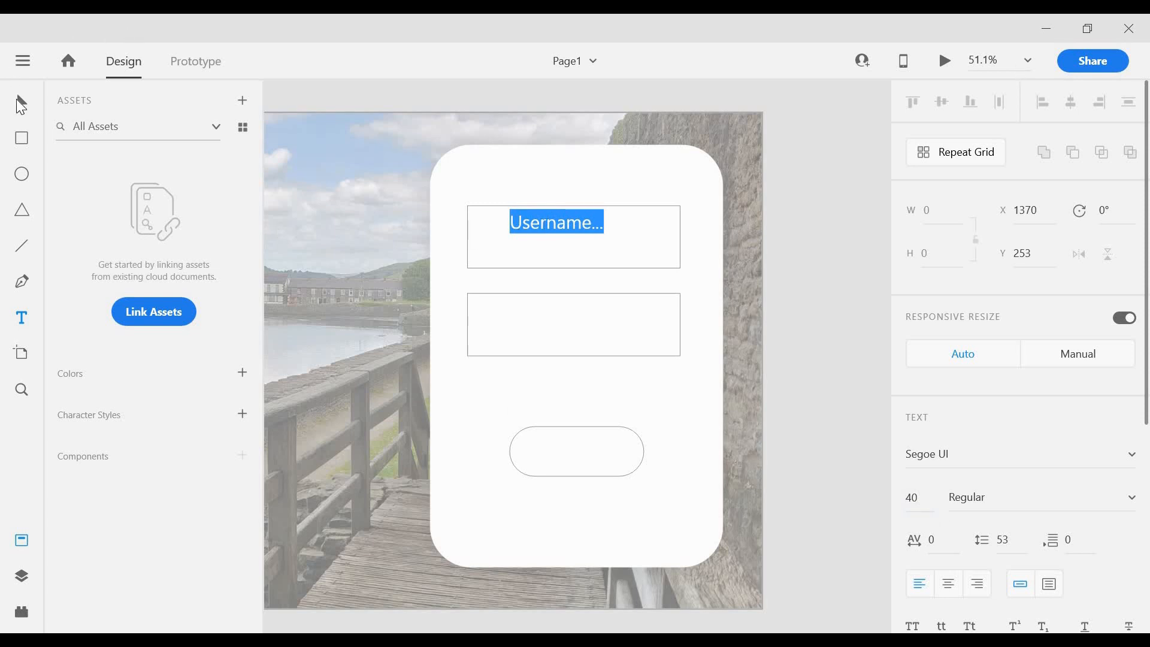
key("Escape")
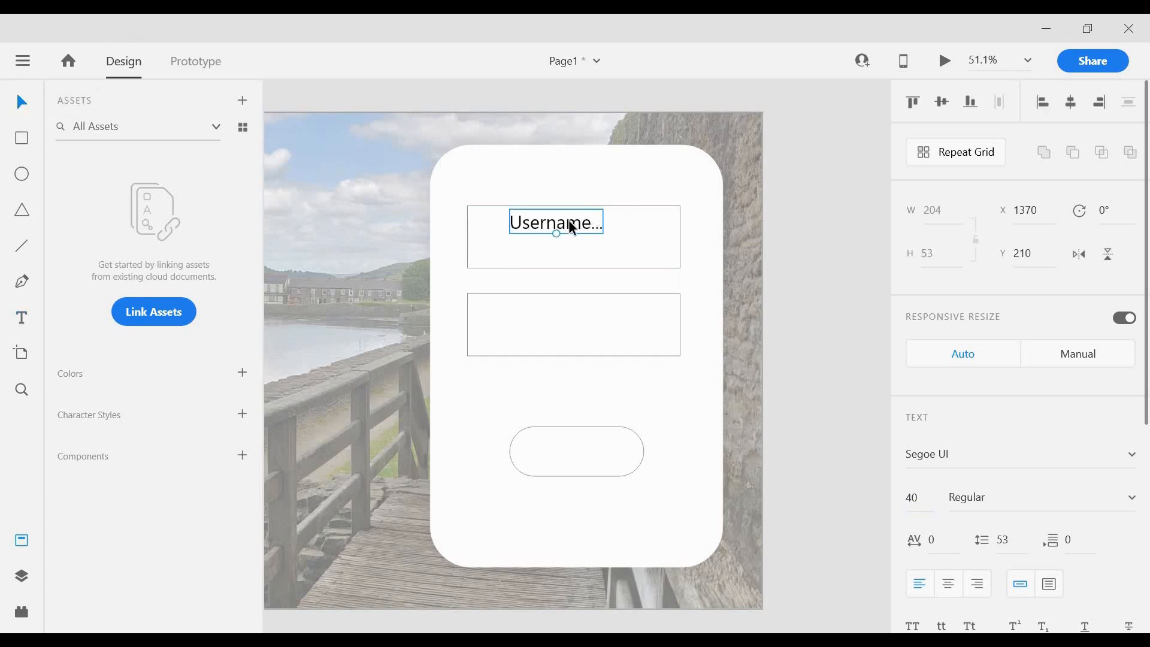
left_click_drag(569, 221, 589, 243)
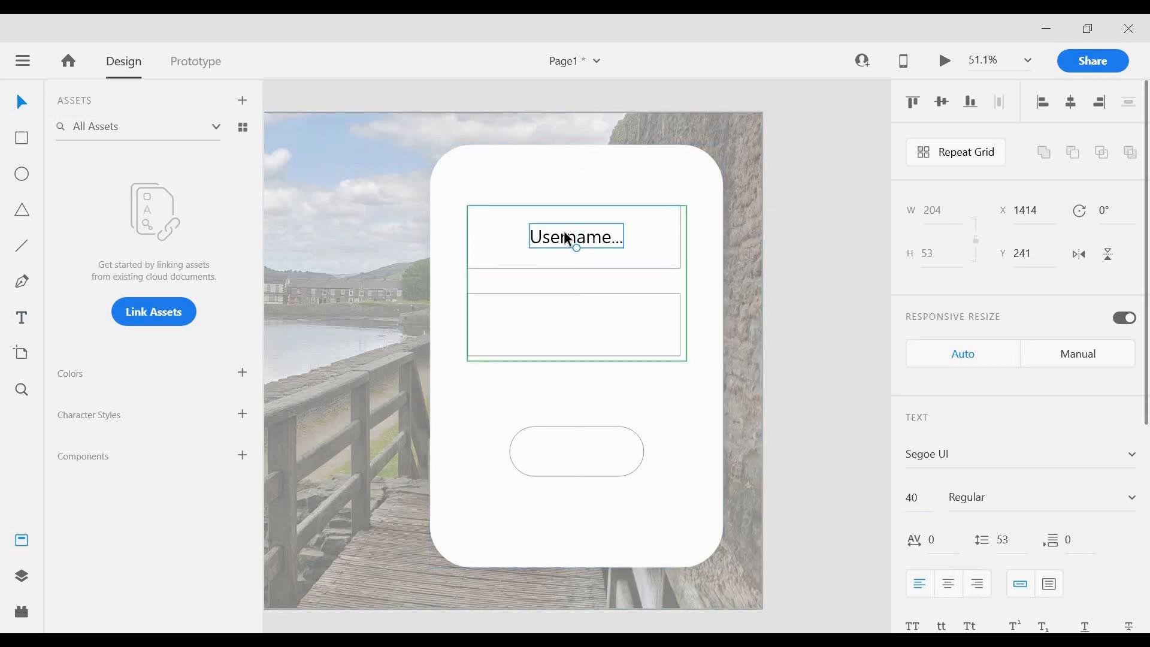
Step: Change the fill colour of the "Username..." text to a light grey of about #B4B1B1
double_click(563, 233)
scroll(982, 509, "down", 5)
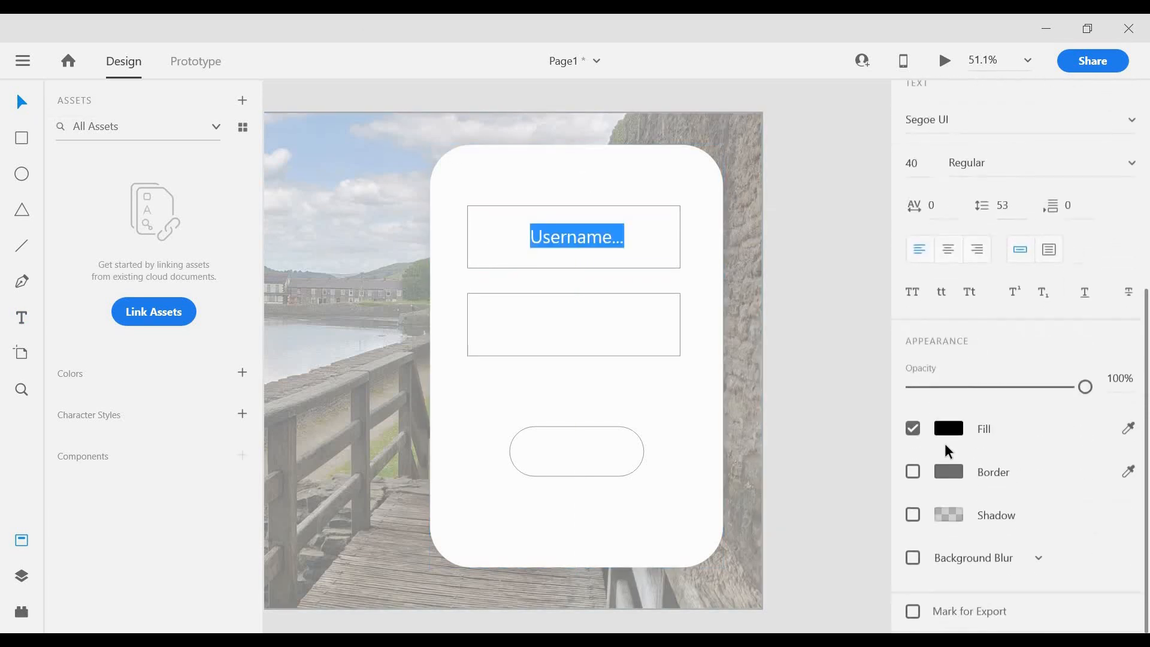
left_click(951, 431)
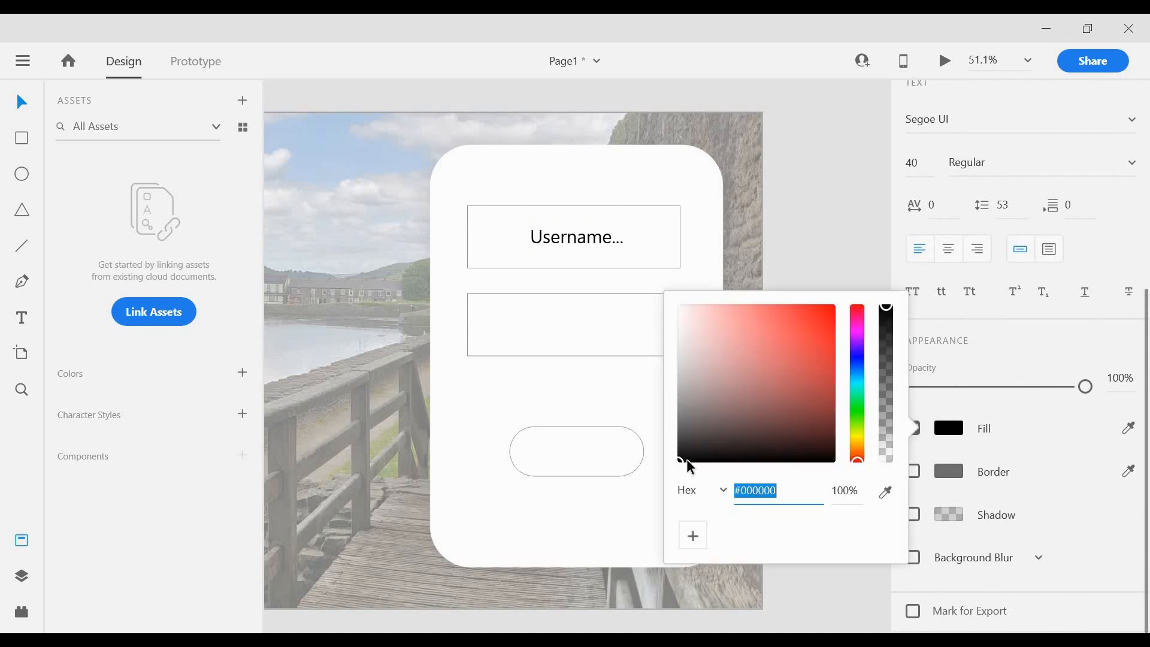
left_click(698, 432)
left_click(684, 371)
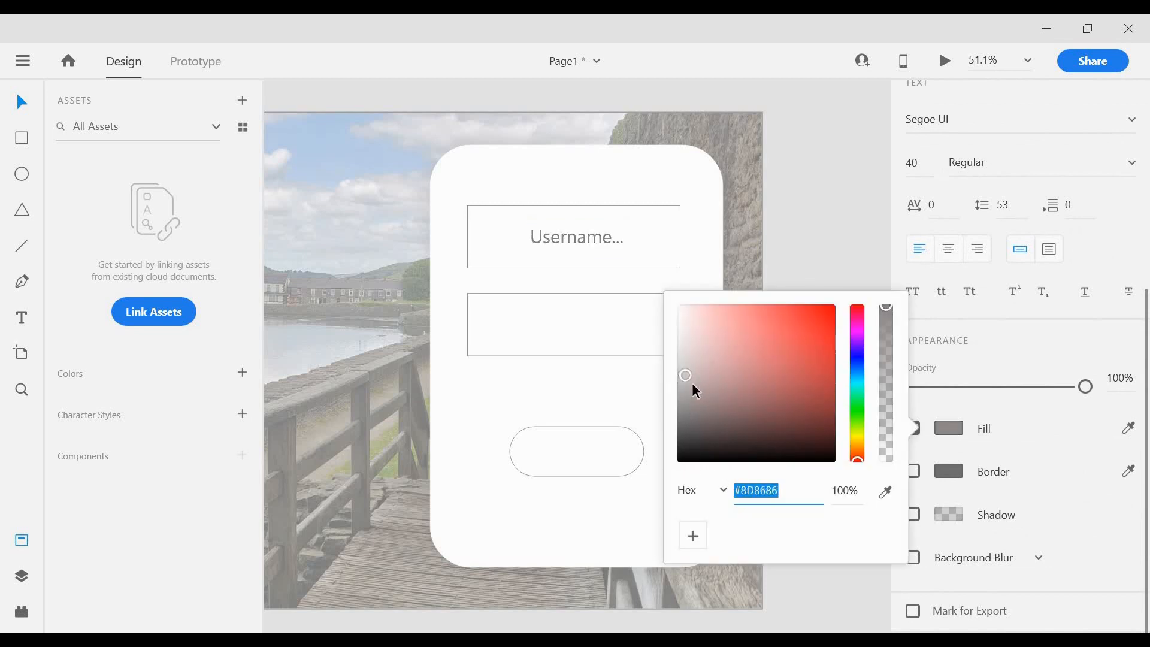
left_click(688, 380)
left_click(679, 349)
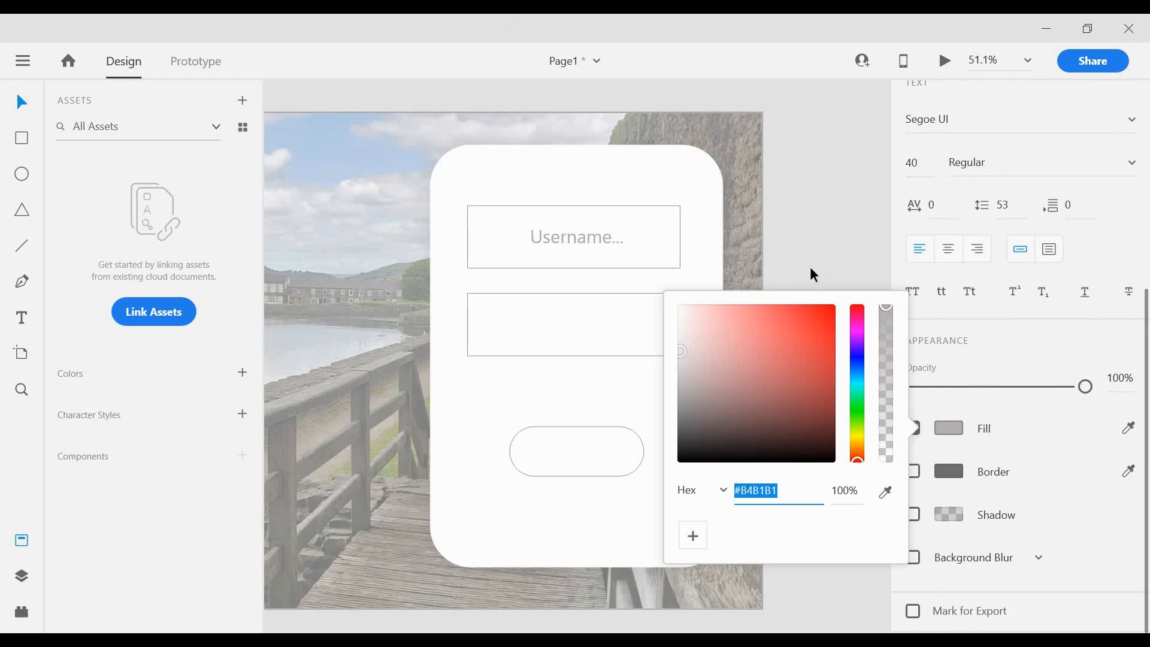
Step: Save the "Username..." text formatting as a character style asset named Field Text
left_click(572, 238)
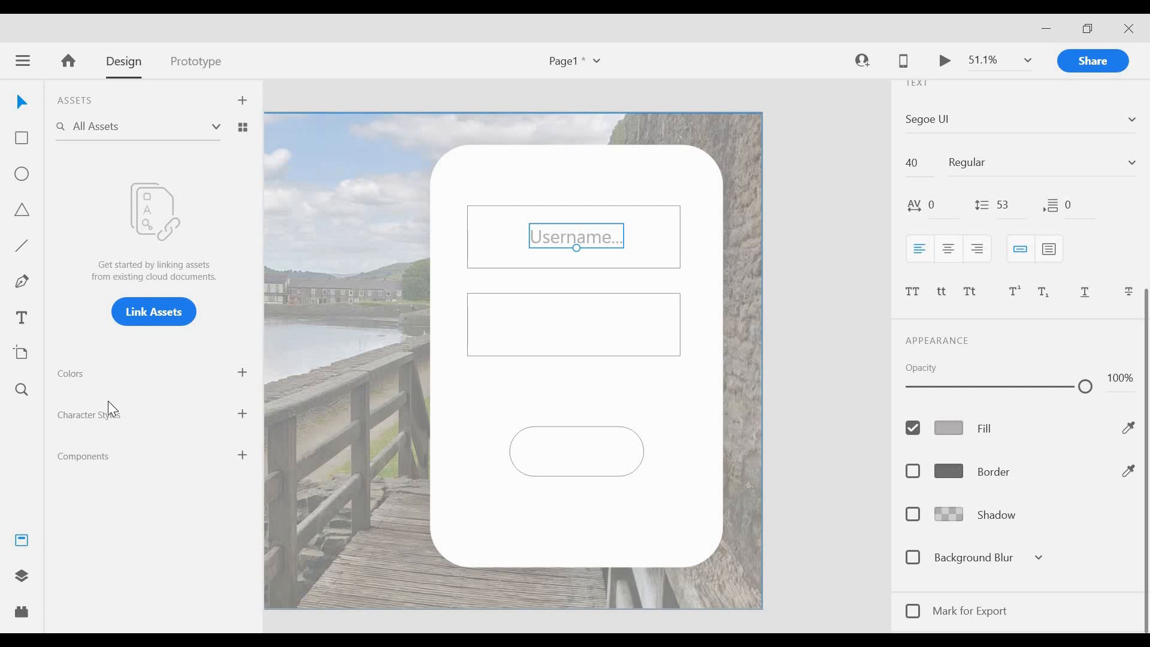
left_click(242, 415)
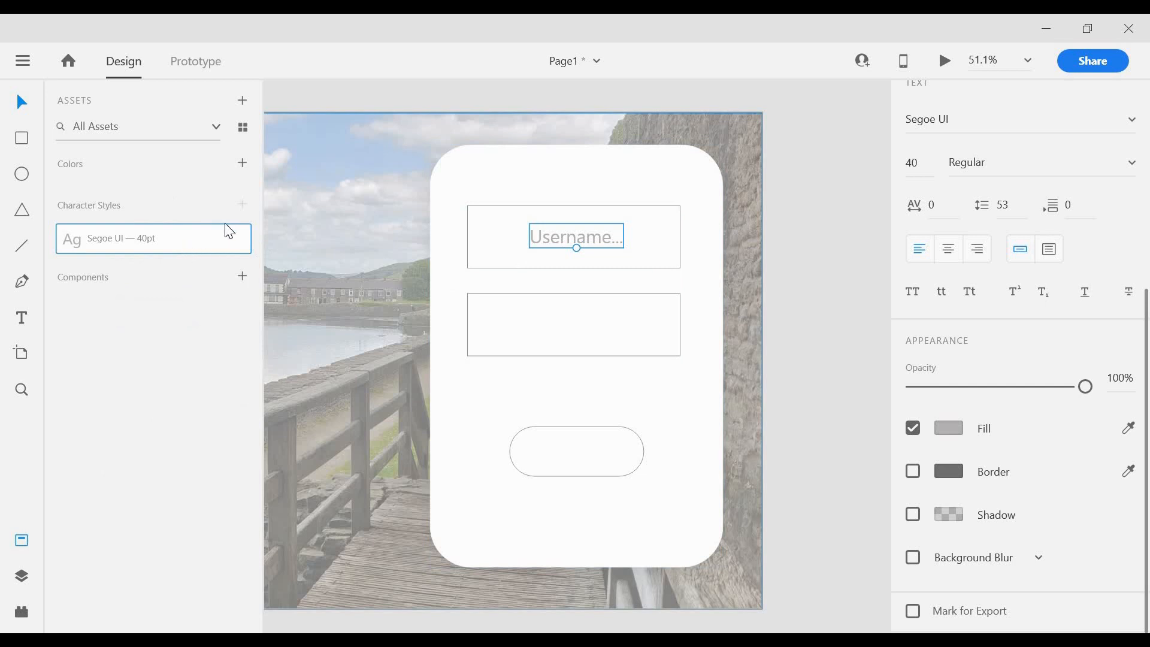
double_click(152, 237)
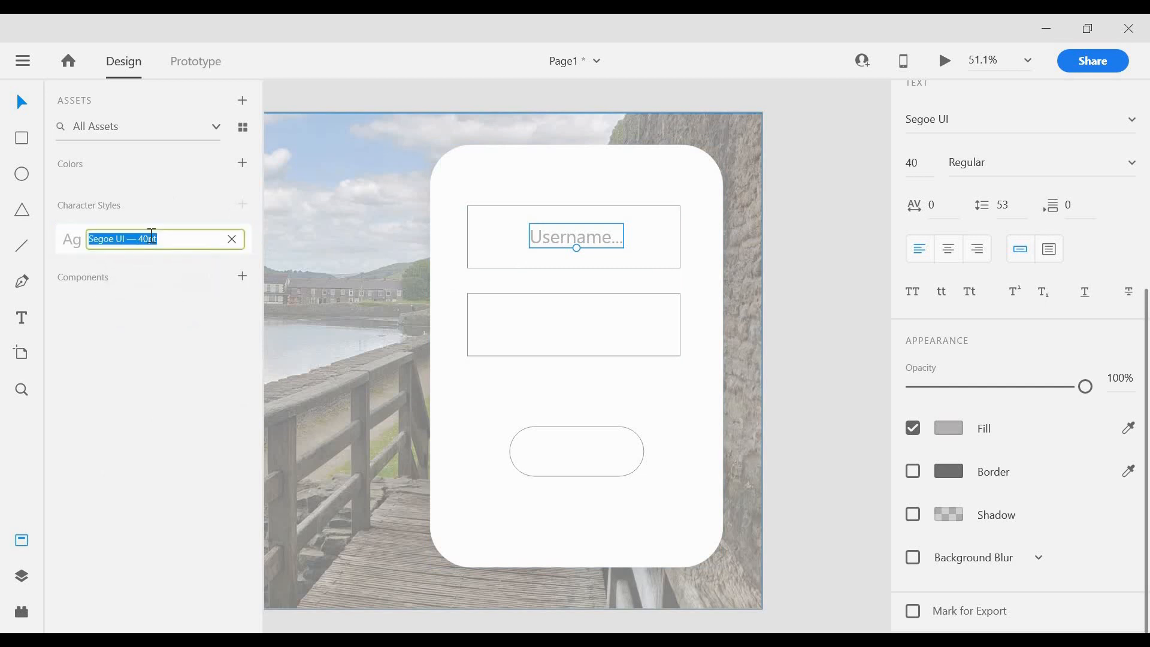
type("Field Text")
key("Return")
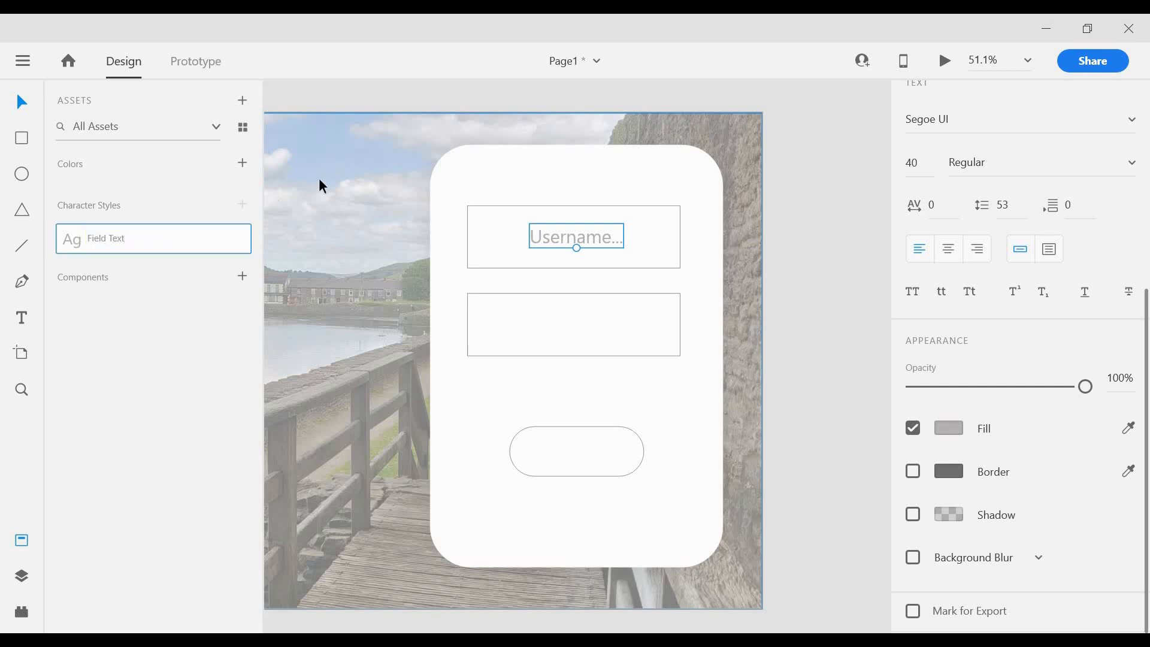
Step: Save the grey of the "Username..." text as a colour asset named Field Text Colour
double_click(587, 234)
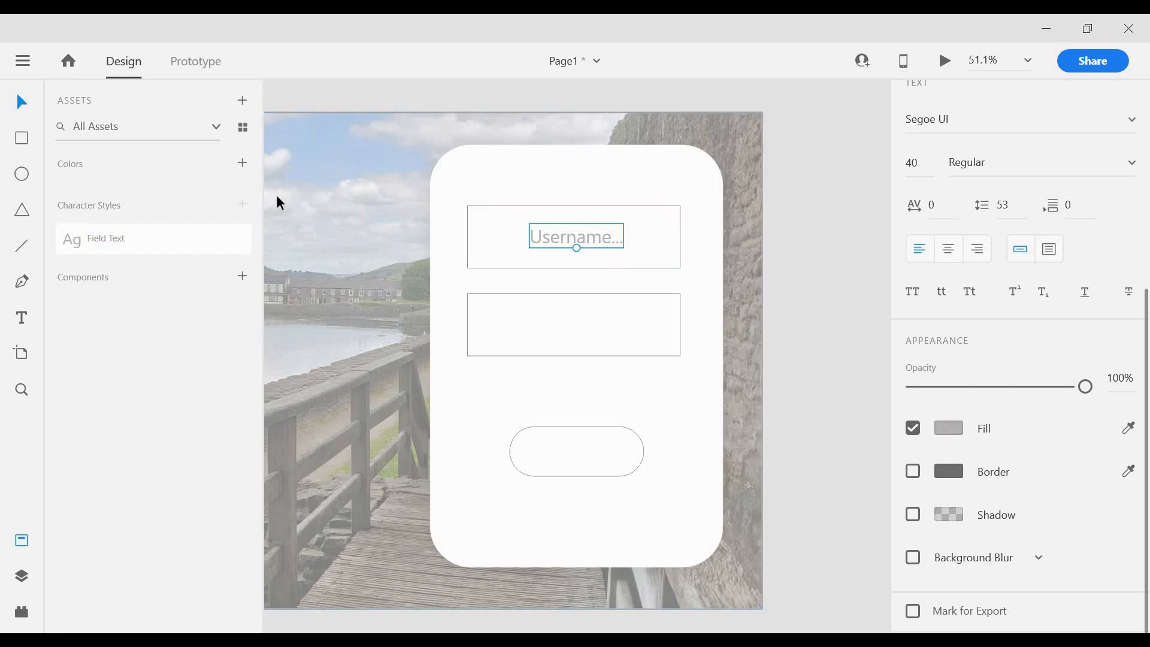
left_click(242, 164)
double_click(118, 199)
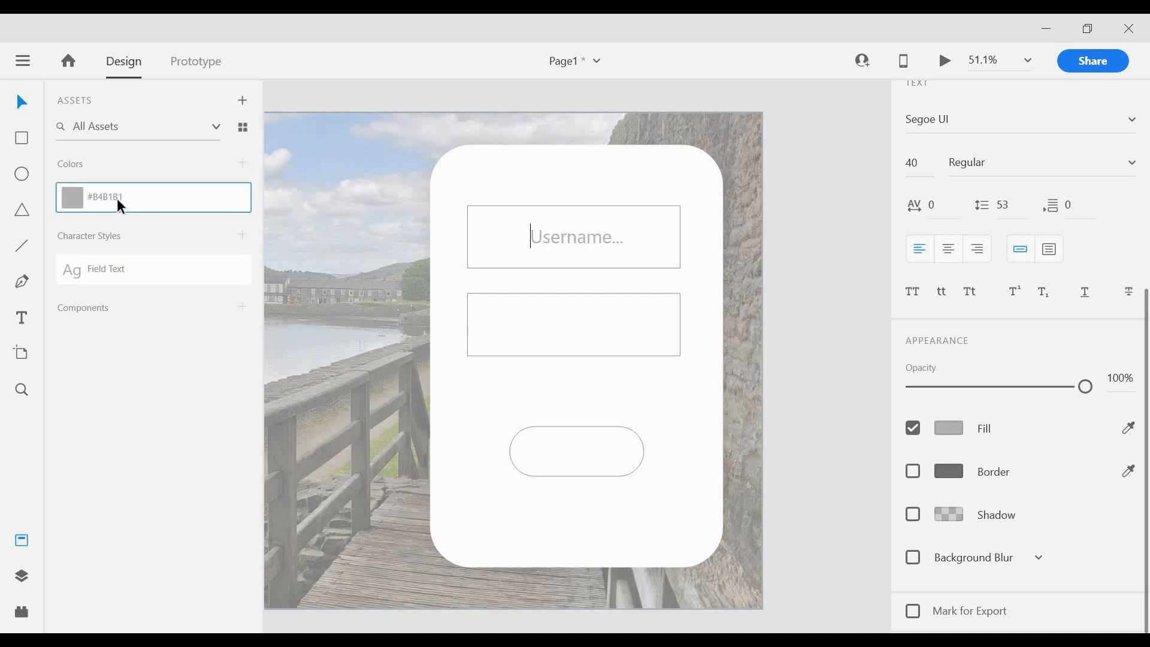
left_click_drag(135, 197, 84, 195)
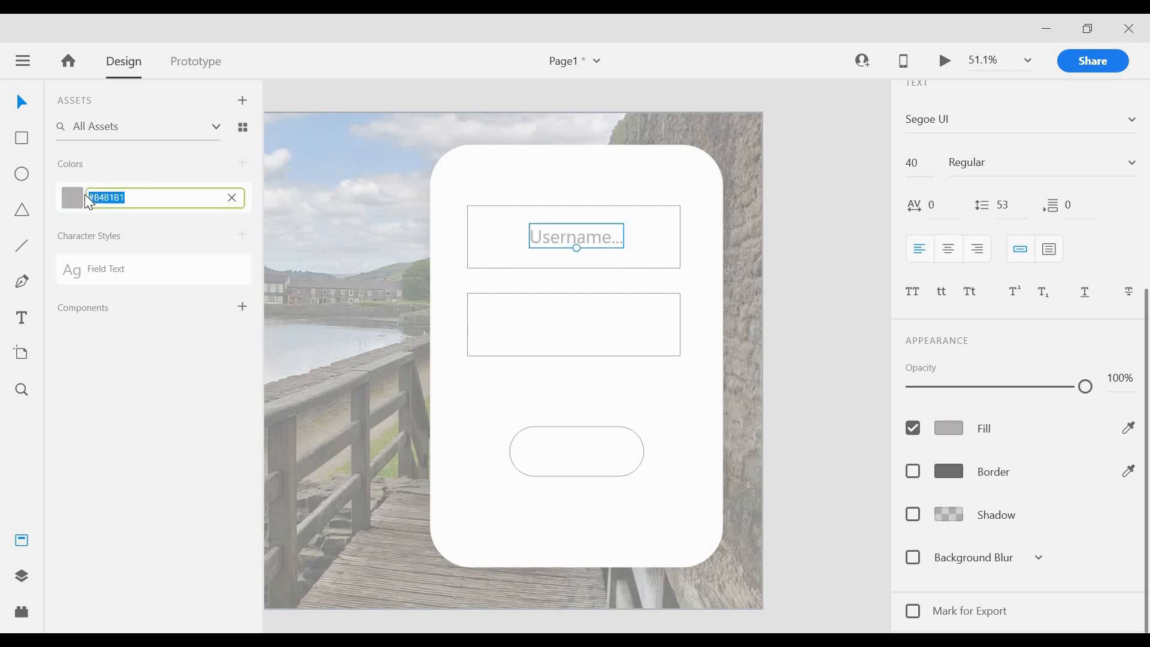
type("Field Text Colour")
key("Return")
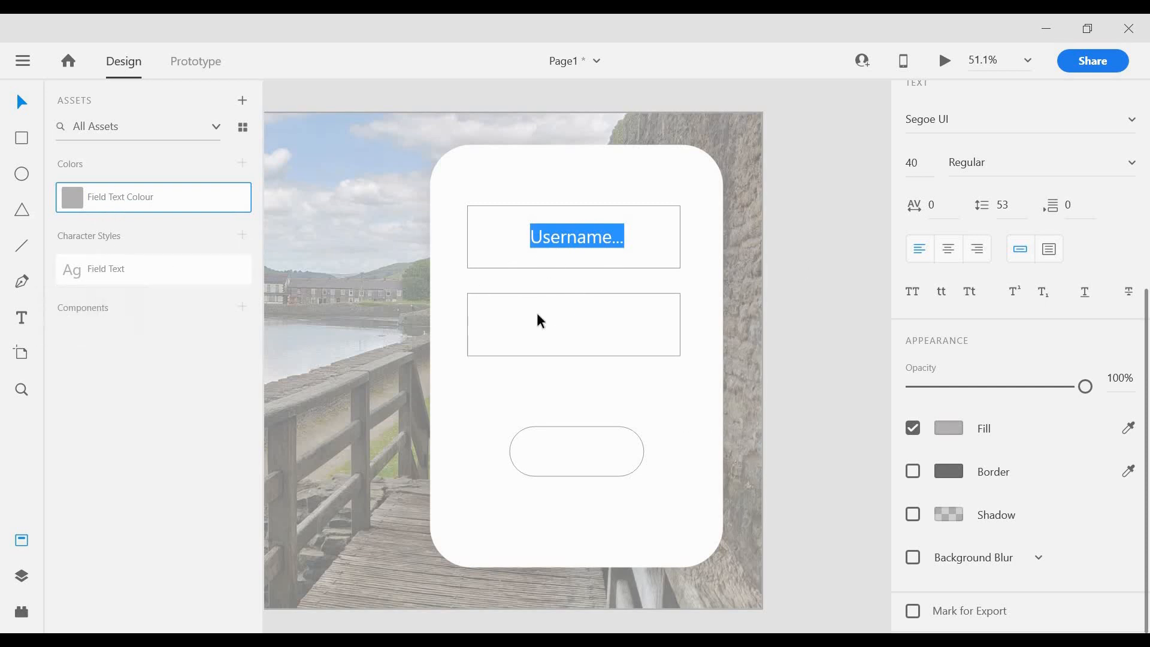
key("Escape")
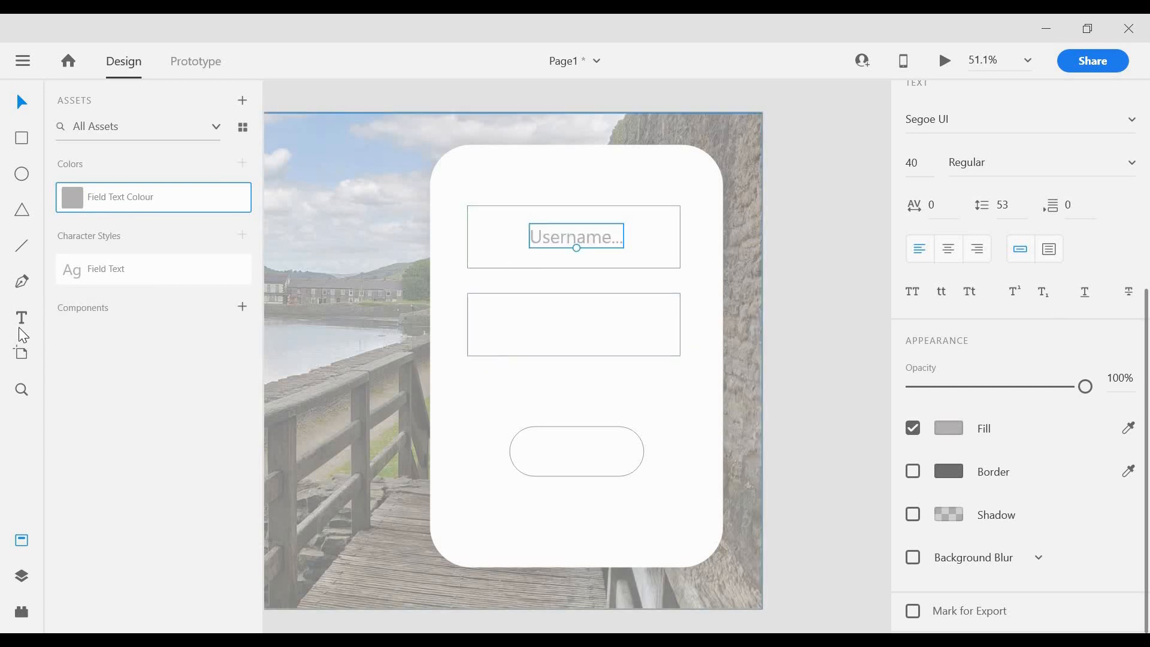
Step: Add the text "Password..." to the lower field, left-aligned with "Username...", and check the page in the desktop preview
left_click(19, 325)
left_click(549, 328)
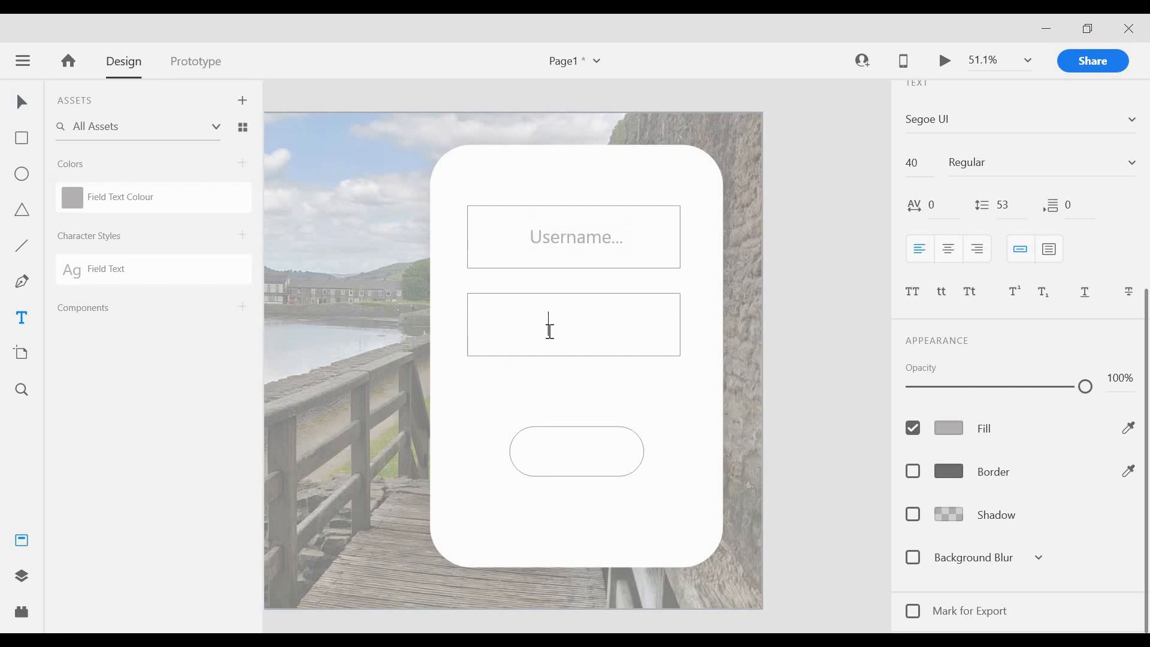
type("Password...")
left_click(23, 103)
left_click_drag(580, 326, 563, 328)
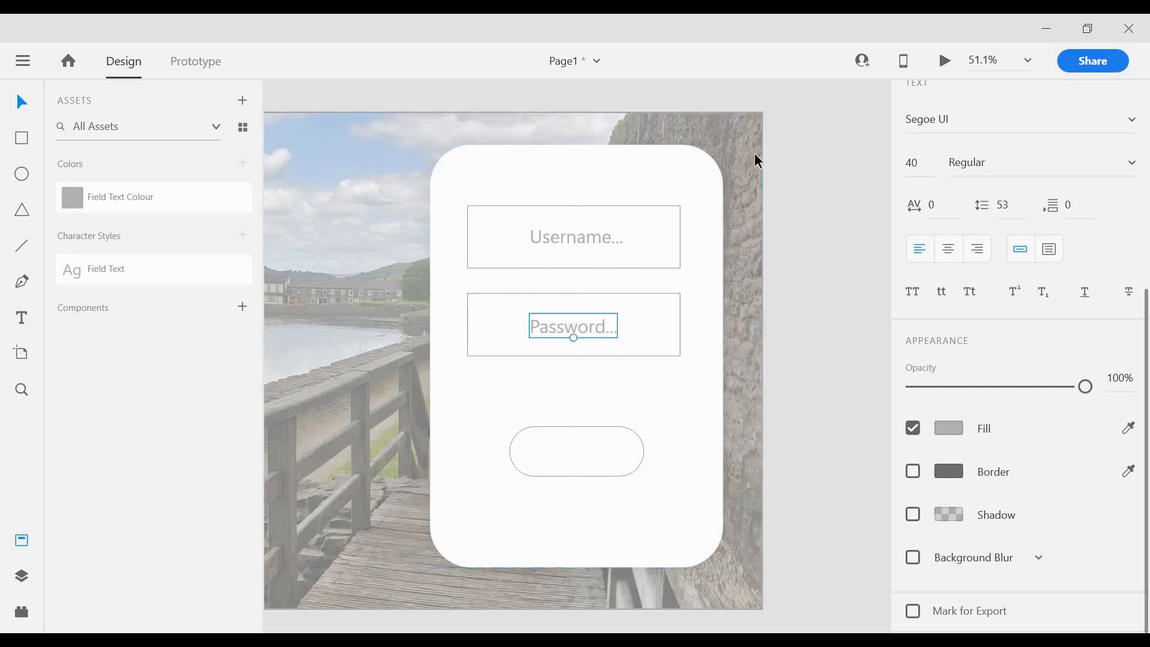
left_click(944, 60)
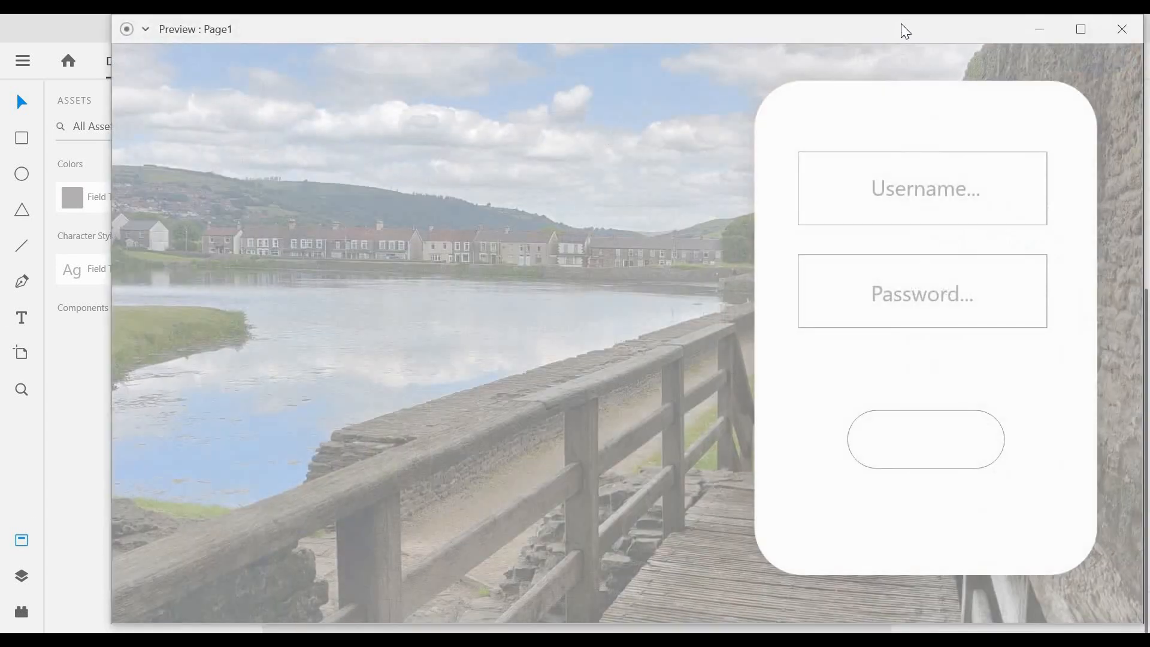
left_click(1122, 28)
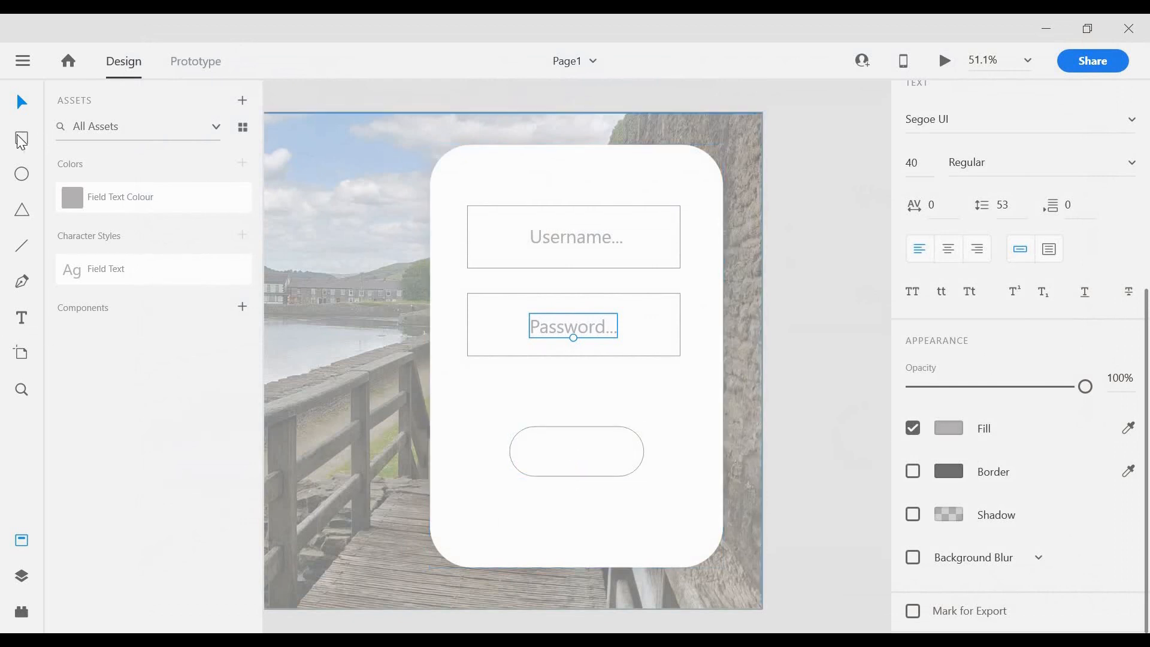
Step: Add the text "Log In" inside the rounded button
left_click(24, 316)
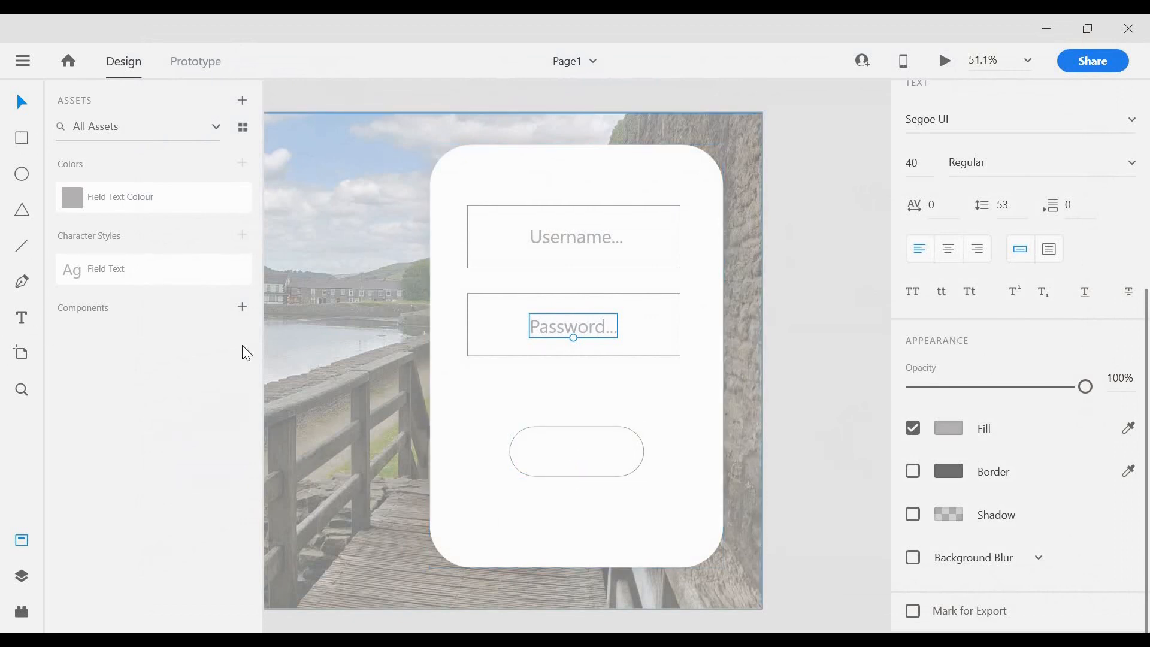
left_click(559, 456)
type("Log ")
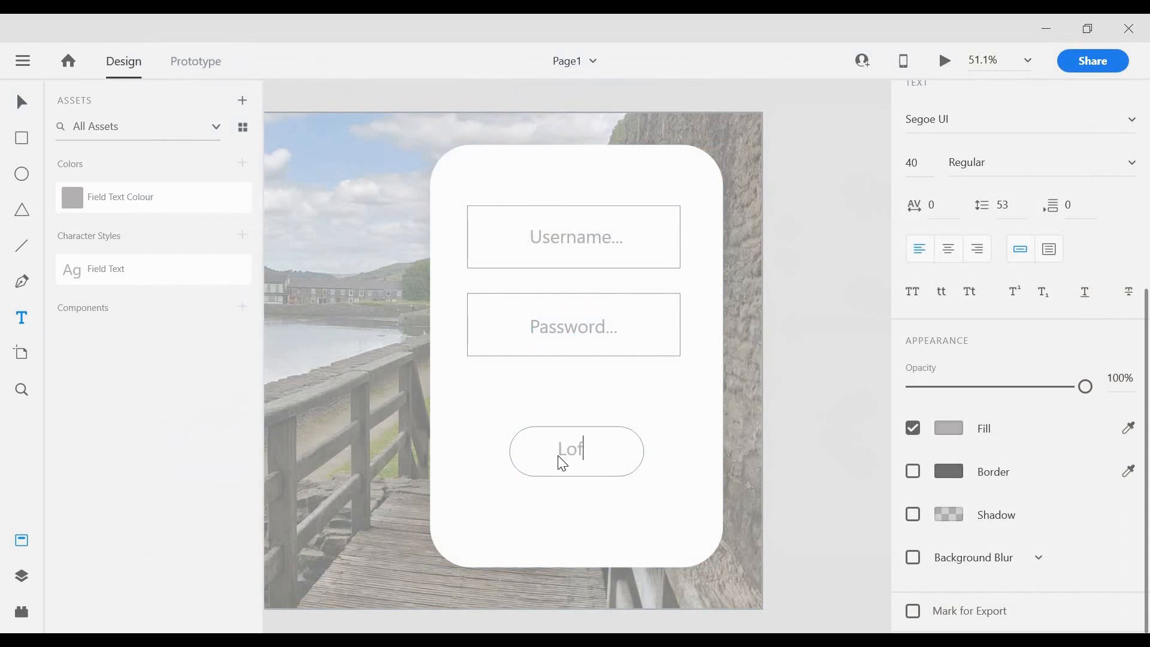
type("In")
Step: Change the fill colour of the "Log In" text to black, #000000
key("ctrl+shift+Left")
key("ctrl+shift+Left")
left_click(946, 429)
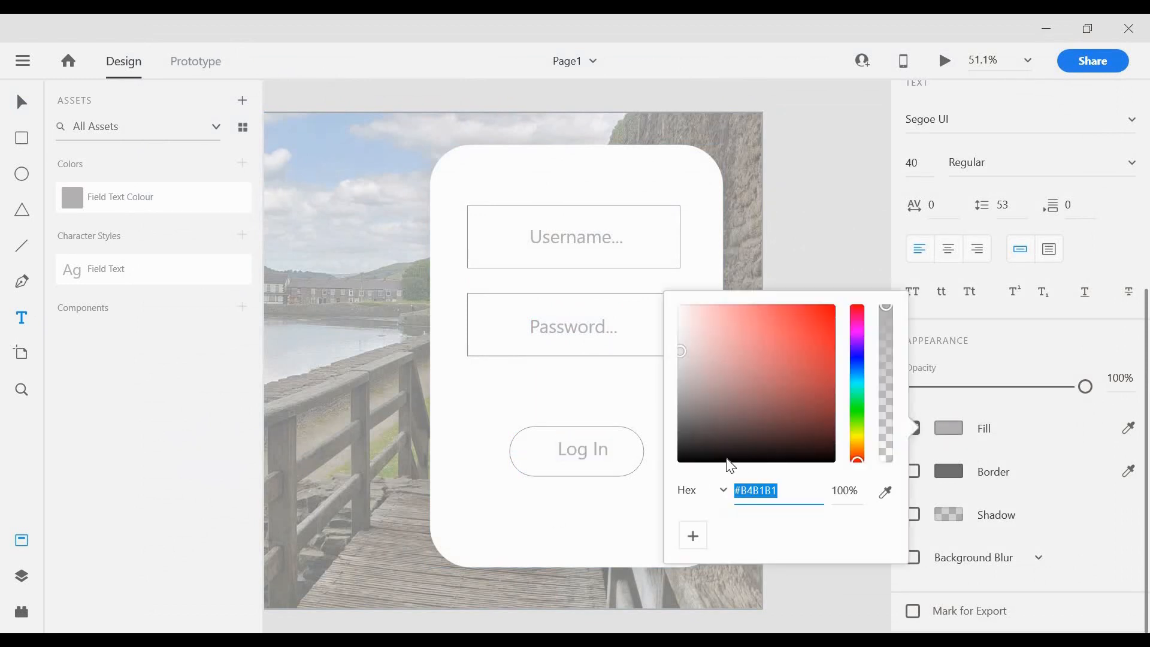
left_click(727, 458)
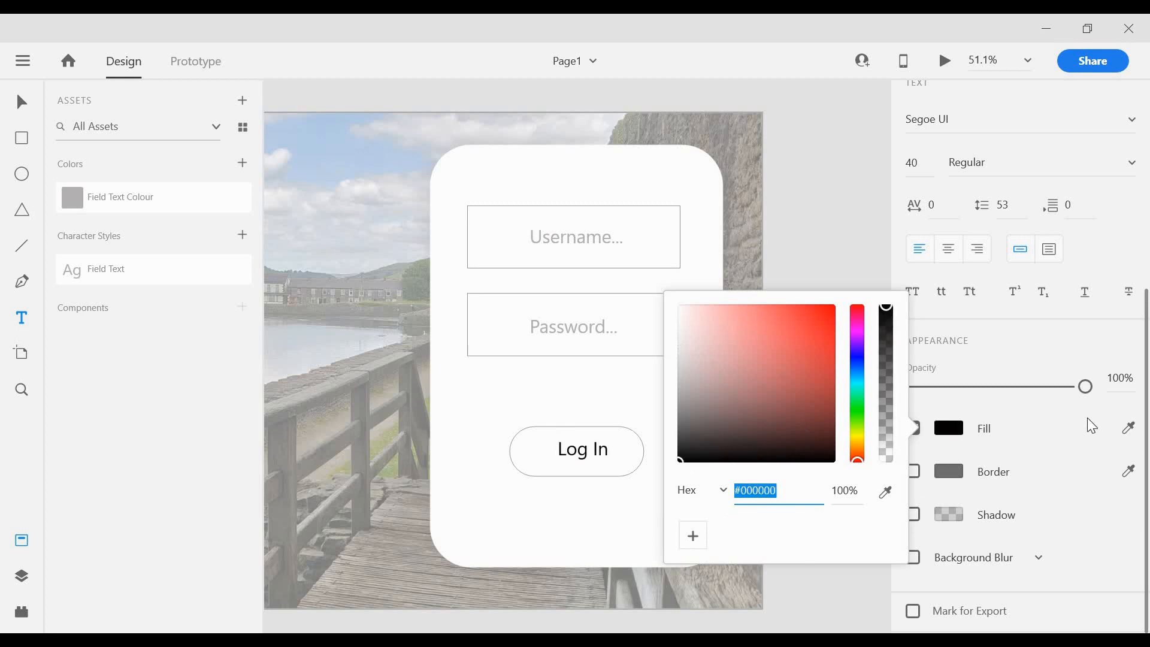
key("Escape")
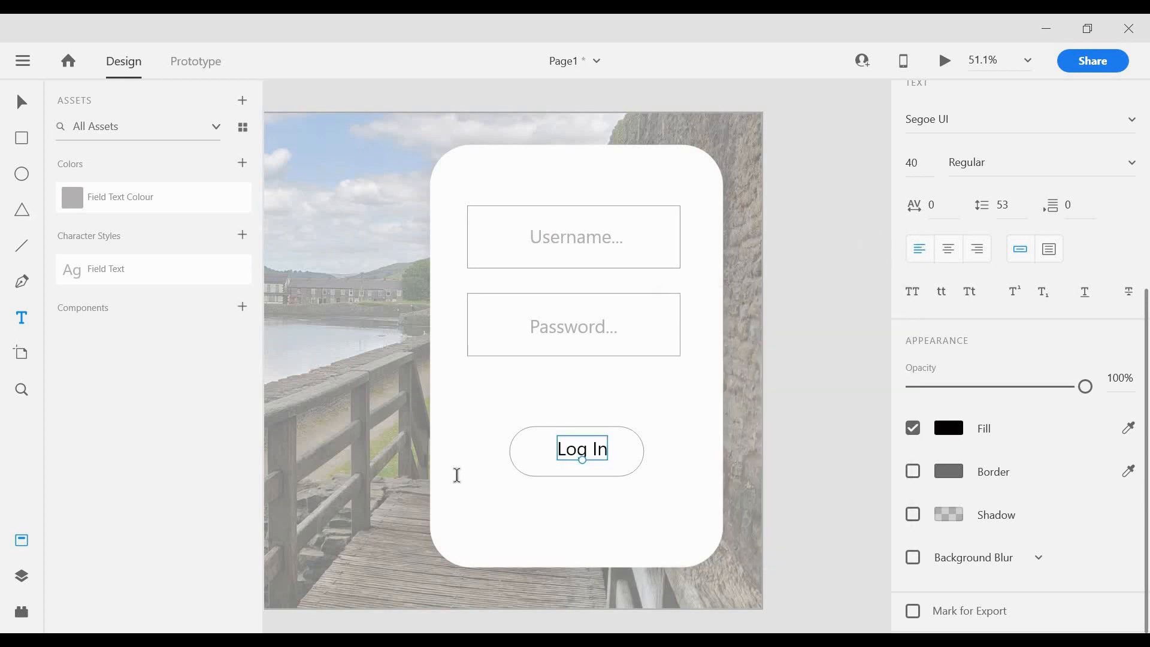
Step: Centre the "Log In" text inside the rounded button and move the button with its text up, closer to the password field
left_click(22, 102)
left_click_drag(576, 458, 569, 463)
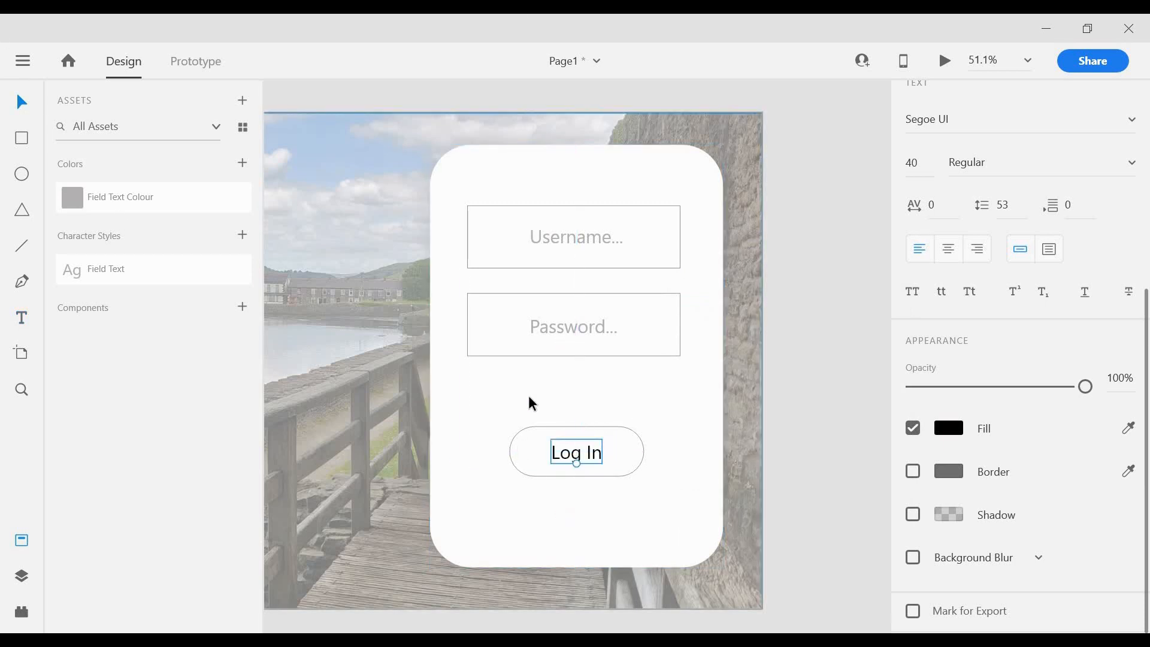
left_click(585, 432)
left_click_drag(578, 433, 558, 400)
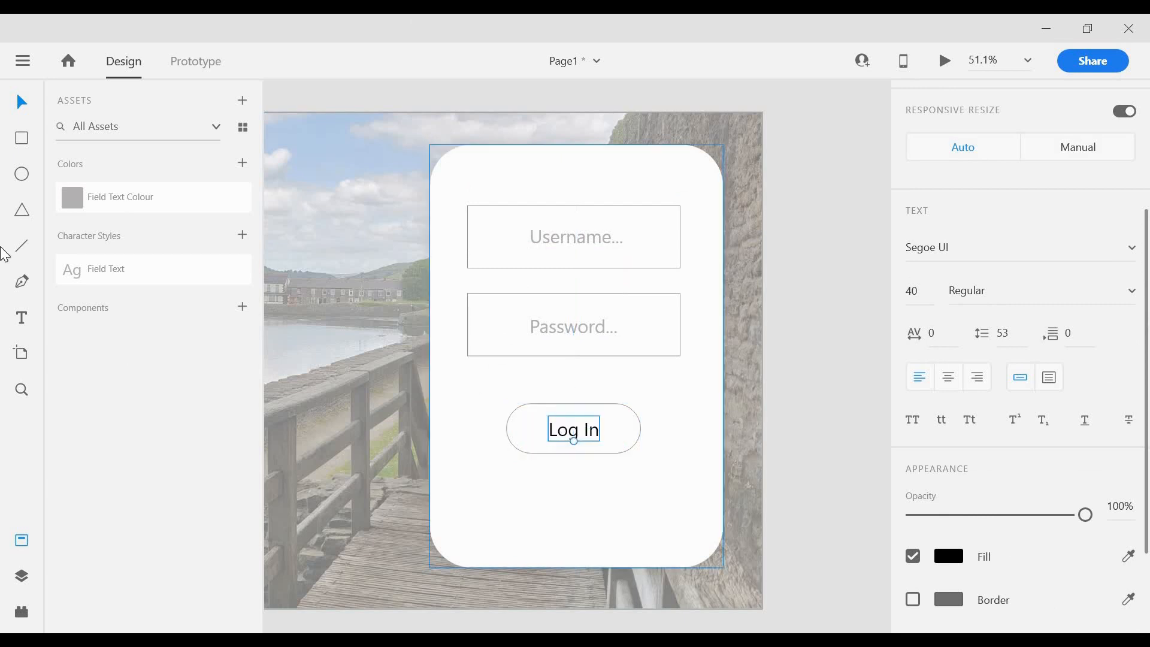
left_click(462, 280)
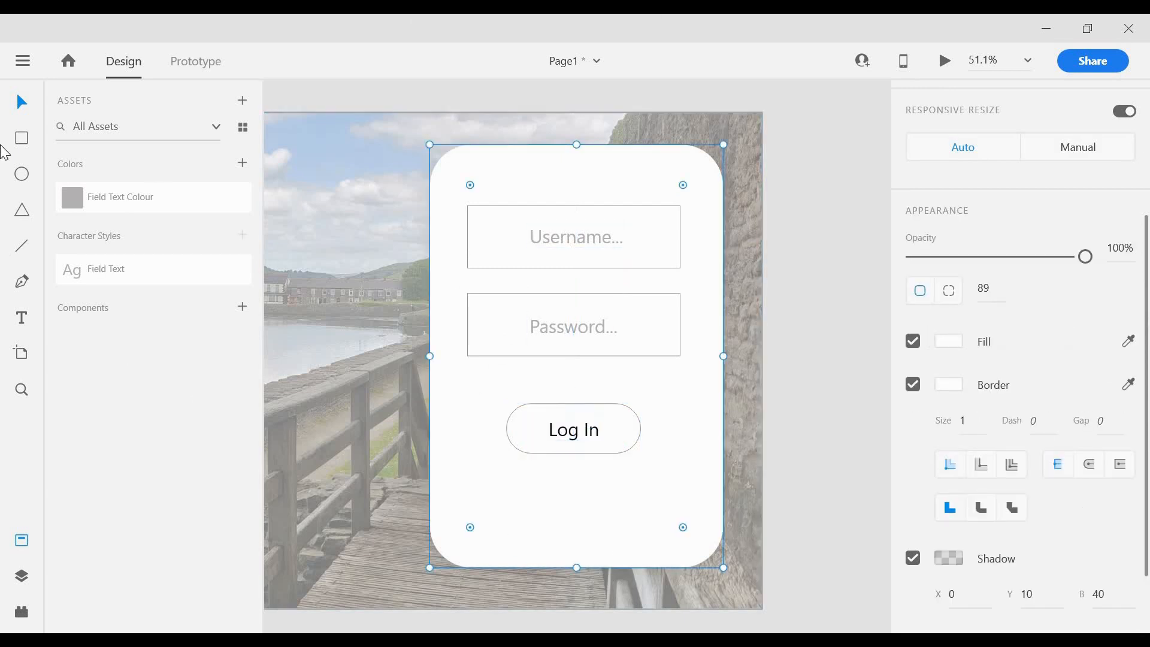
Step: Draw a small square checkbox just below the password field's left edge and add the text "Remember Me" beside it
left_click(22, 143)
left_click_drag(471, 370, 479, 376)
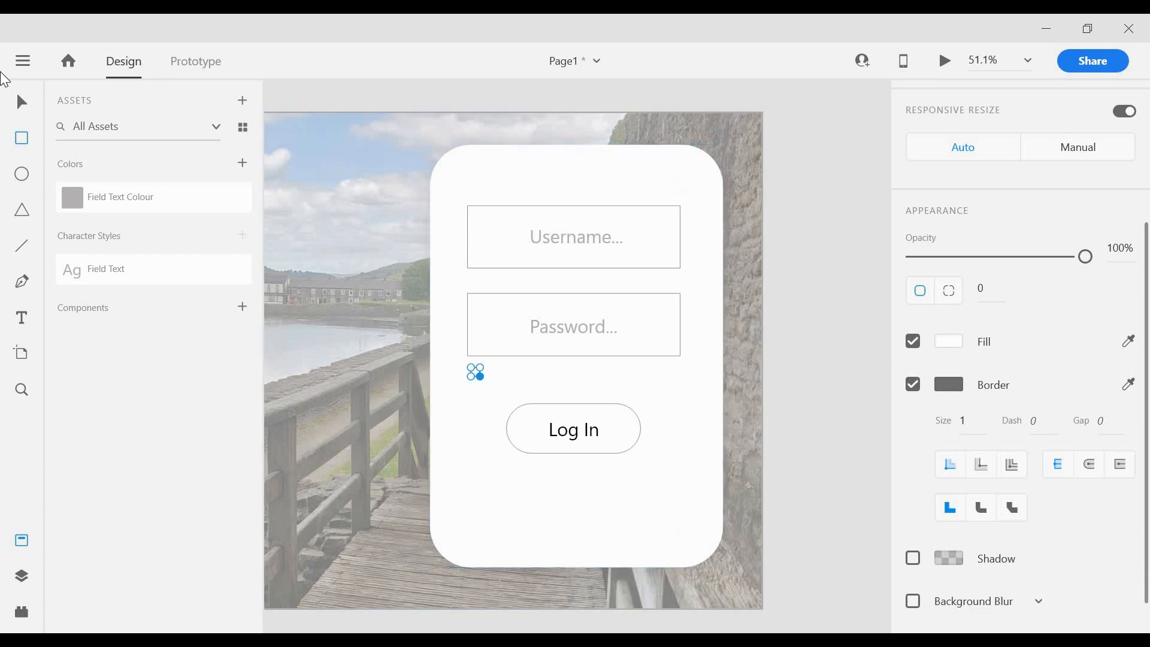
left_click(18, 320)
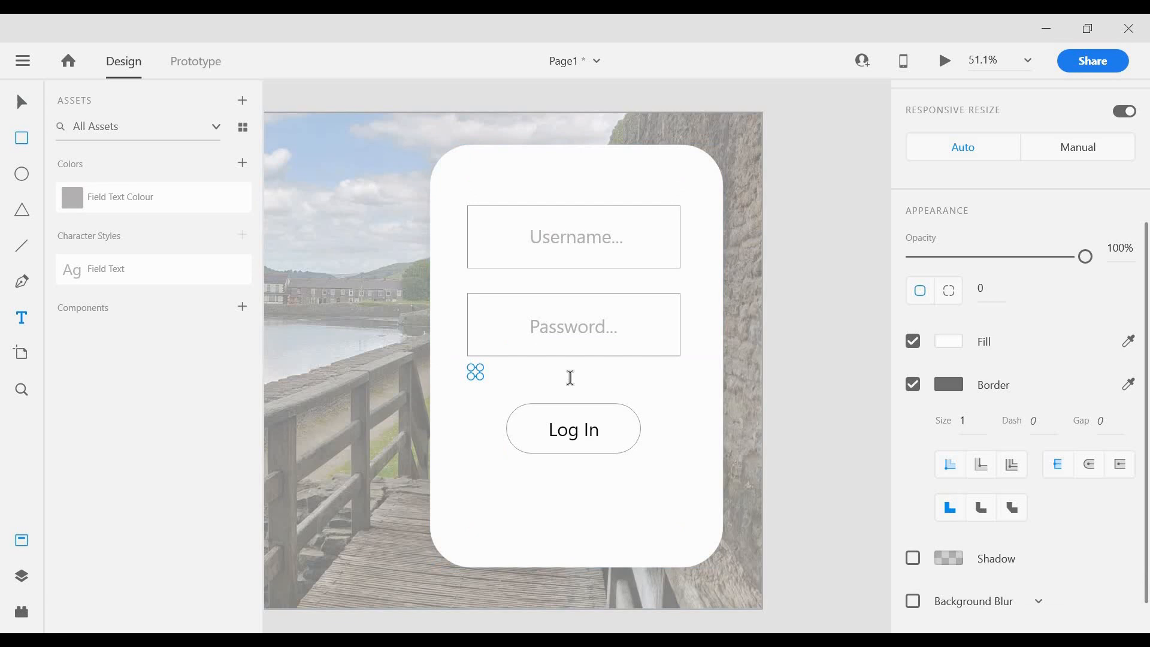
left_click(497, 377)
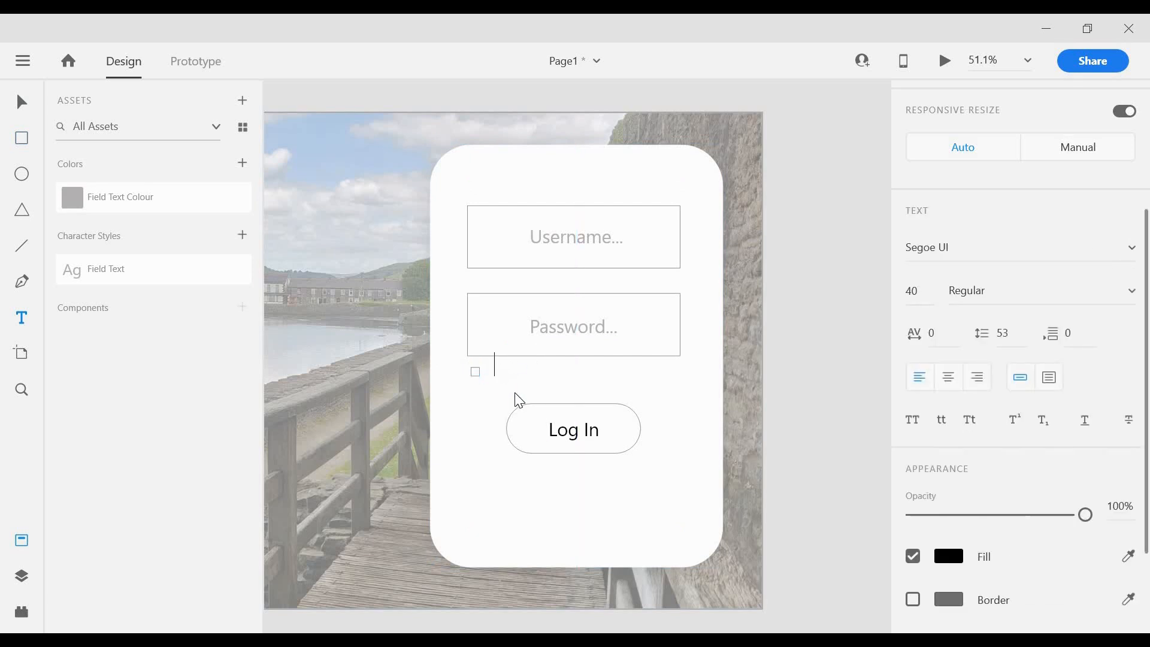
type("Remember Me")
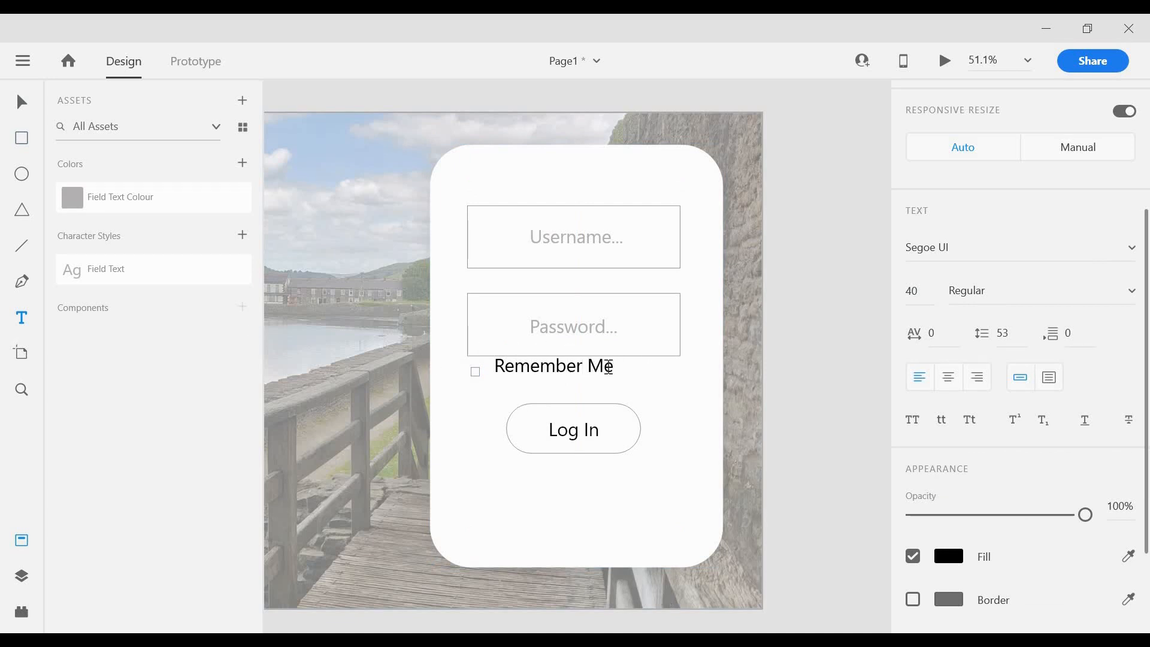
Step: Set the "Remember Me" text size to 20 and align the text with the small checkbox
left_click_drag(611, 366, 494, 367)
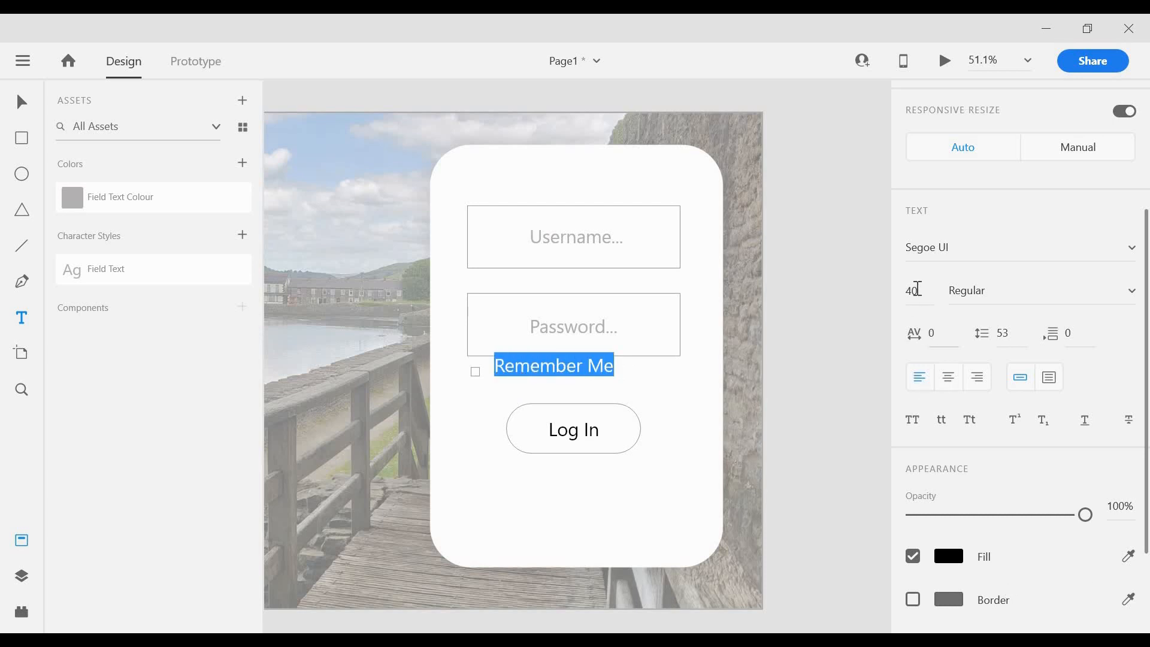
left_click(915, 290)
type("20")
key("Return")
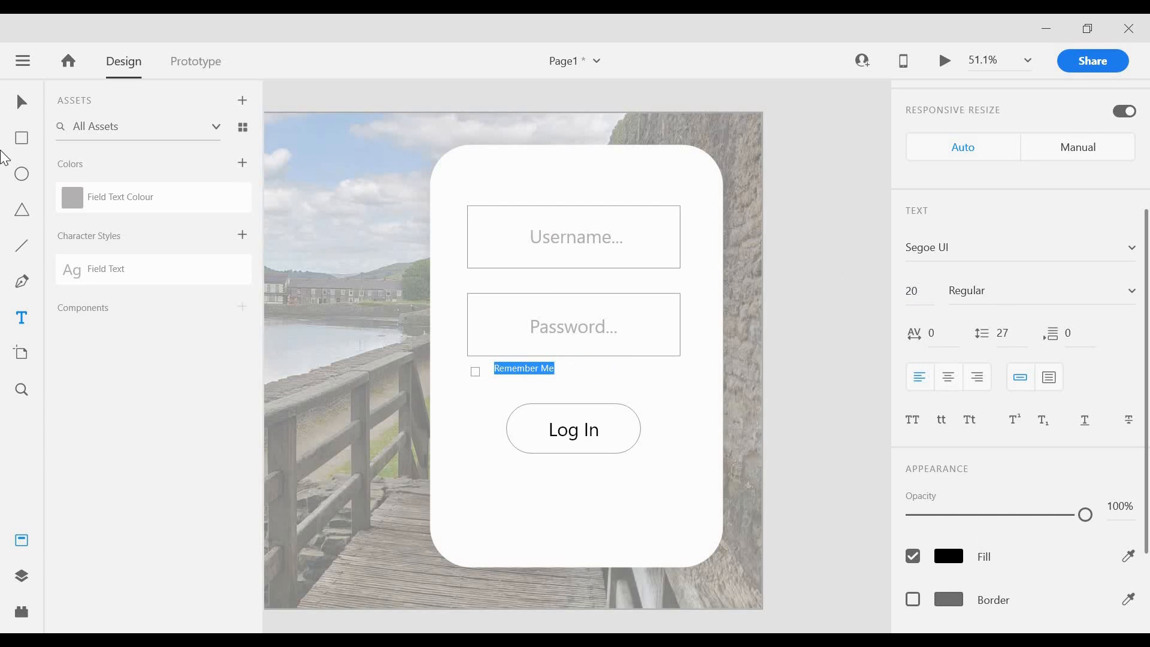
left_click(22, 101)
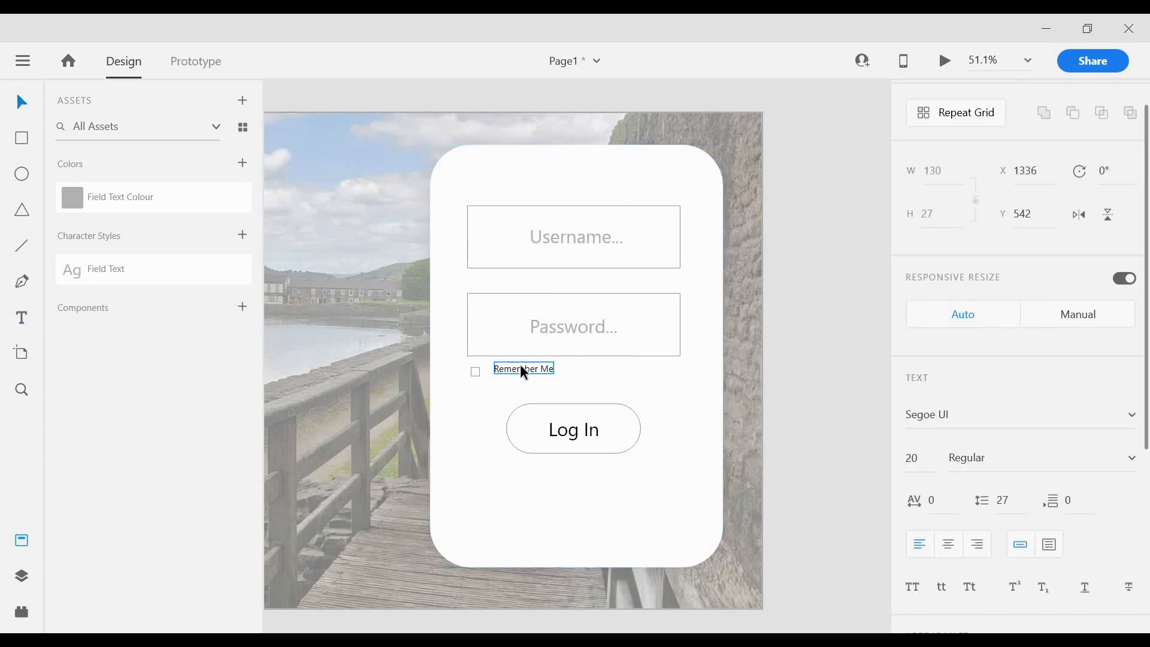
left_click_drag(521, 365, 512, 369)
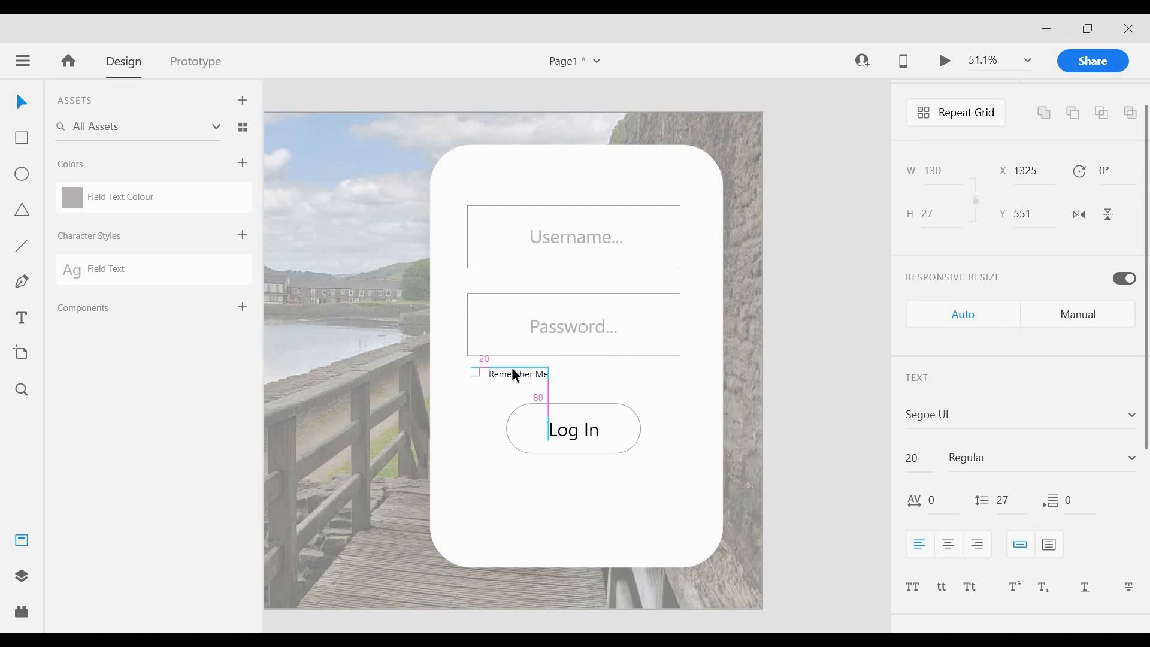
left_click_drag(512, 368, 512, 367)
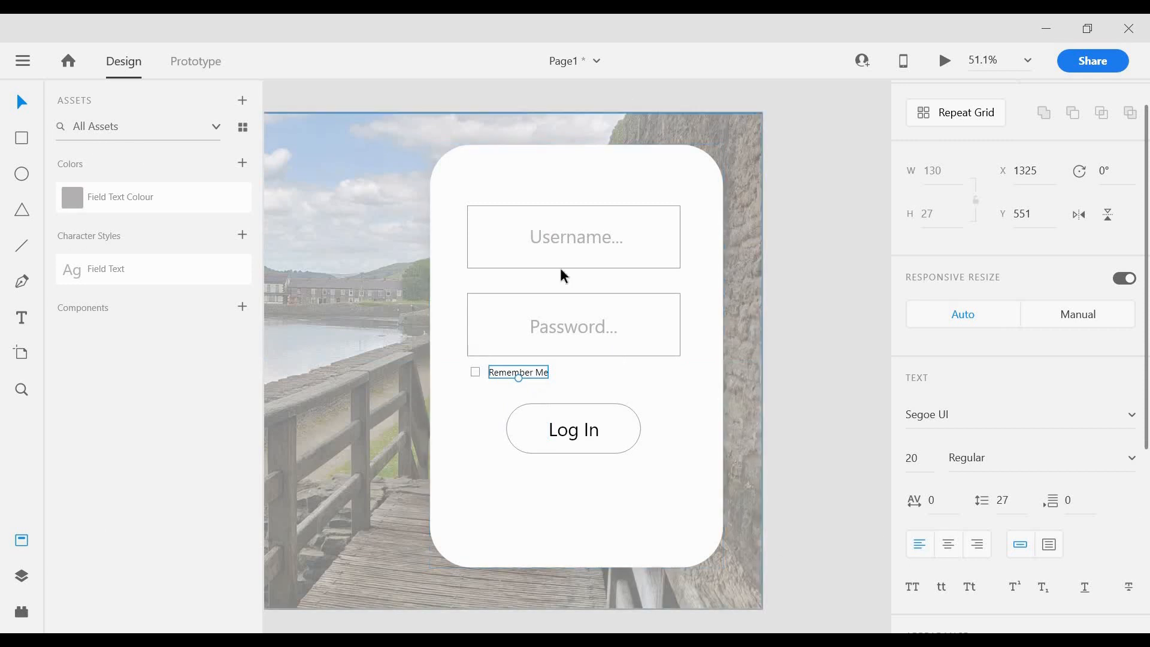
left_click(588, 386)
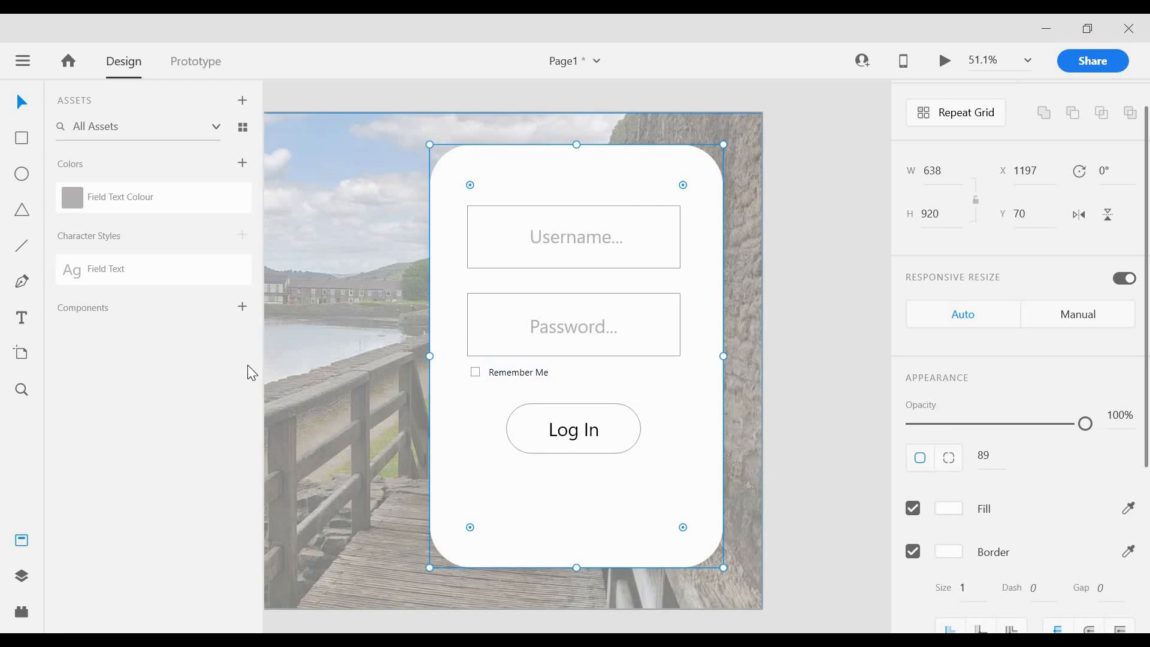
Step: Add the text "New Here?" below the password field's right end, level with "Remember Me"
left_click(28, 325)
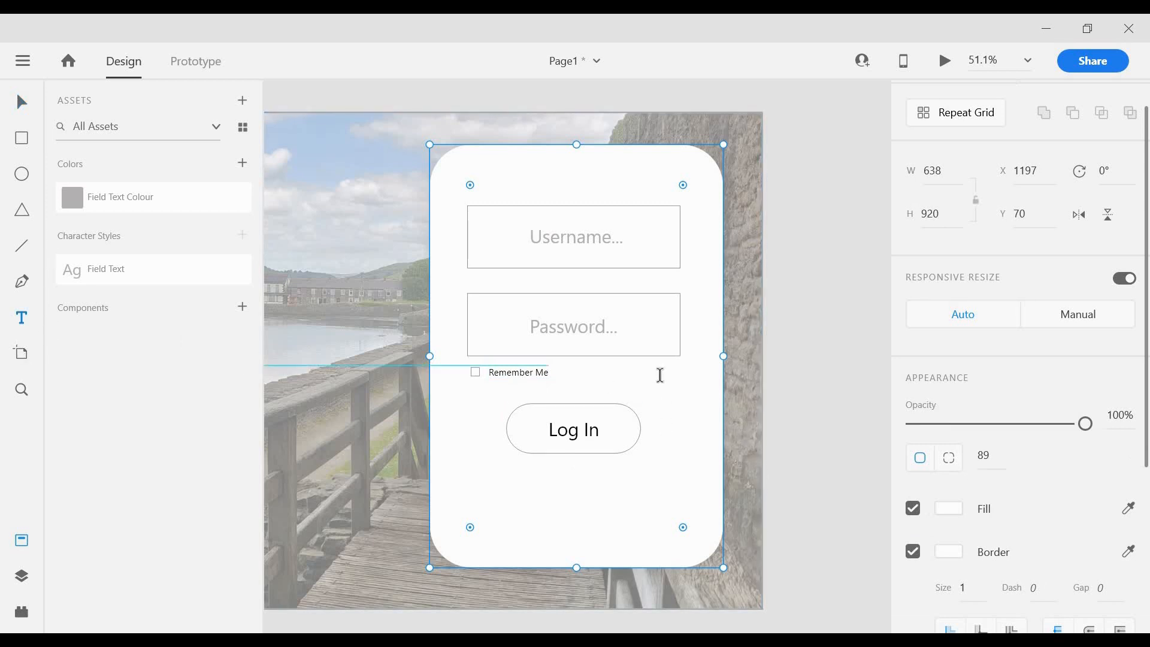
left_click(679, 368)
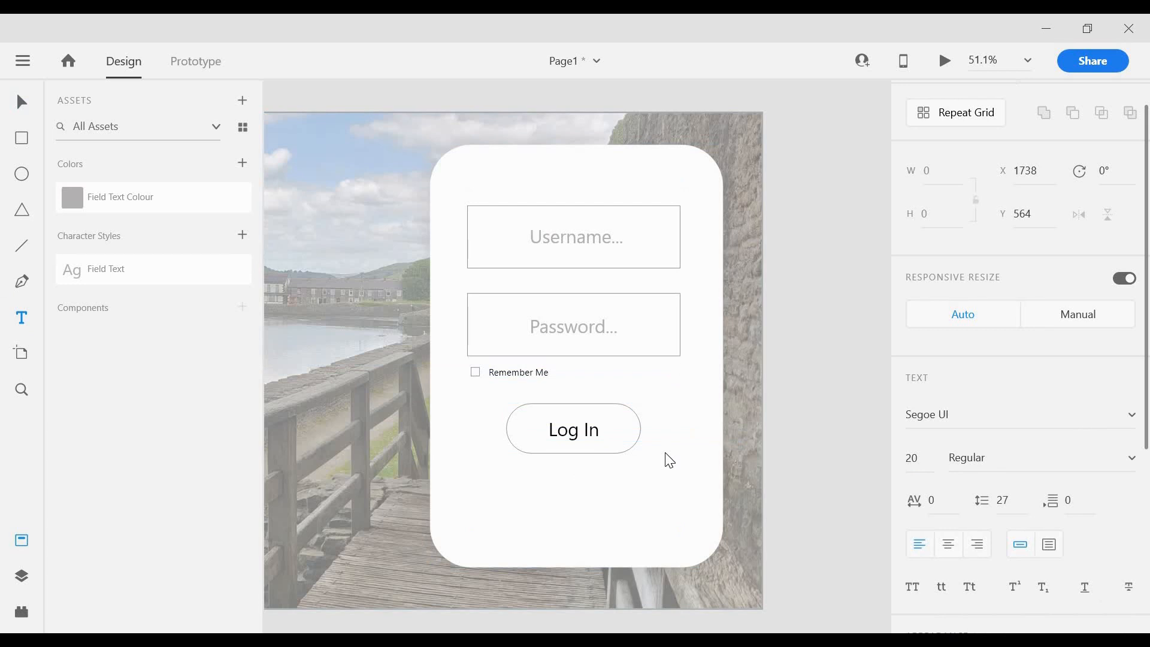
type("New Here?")
left_click(13, 108)
left_click_drag(688, 367, 667, 372)
left_click(673, 403)
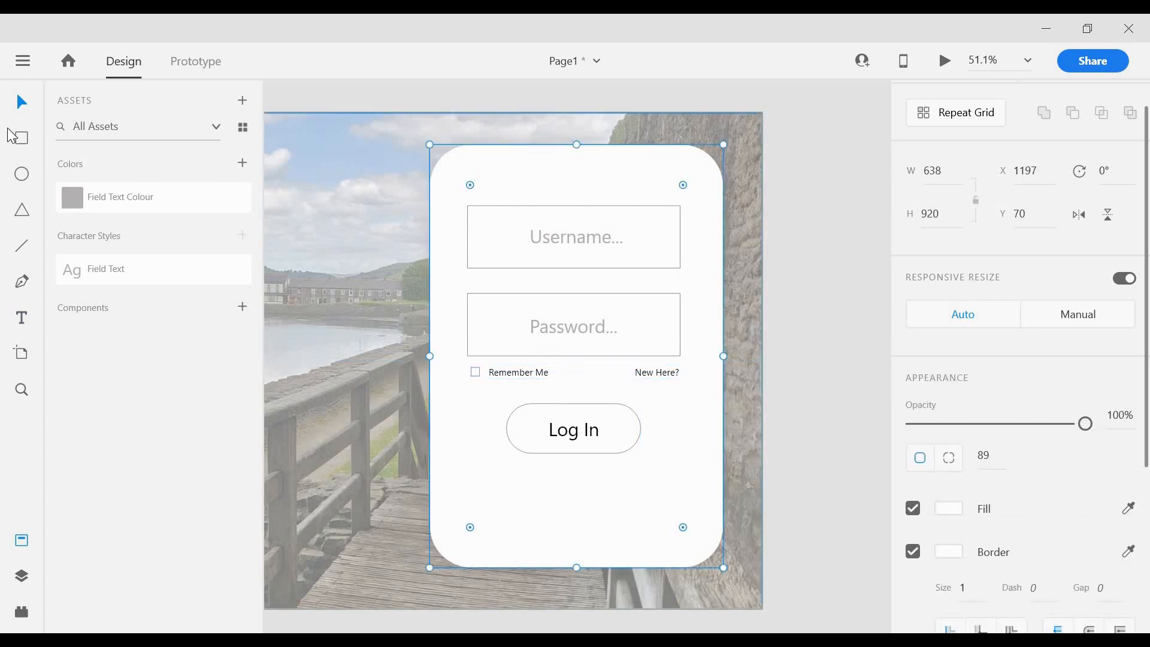
Step: Add the text "Forgot Password?" centred below the Log In button and check the page in the desktop preview
left_click(23, 319)
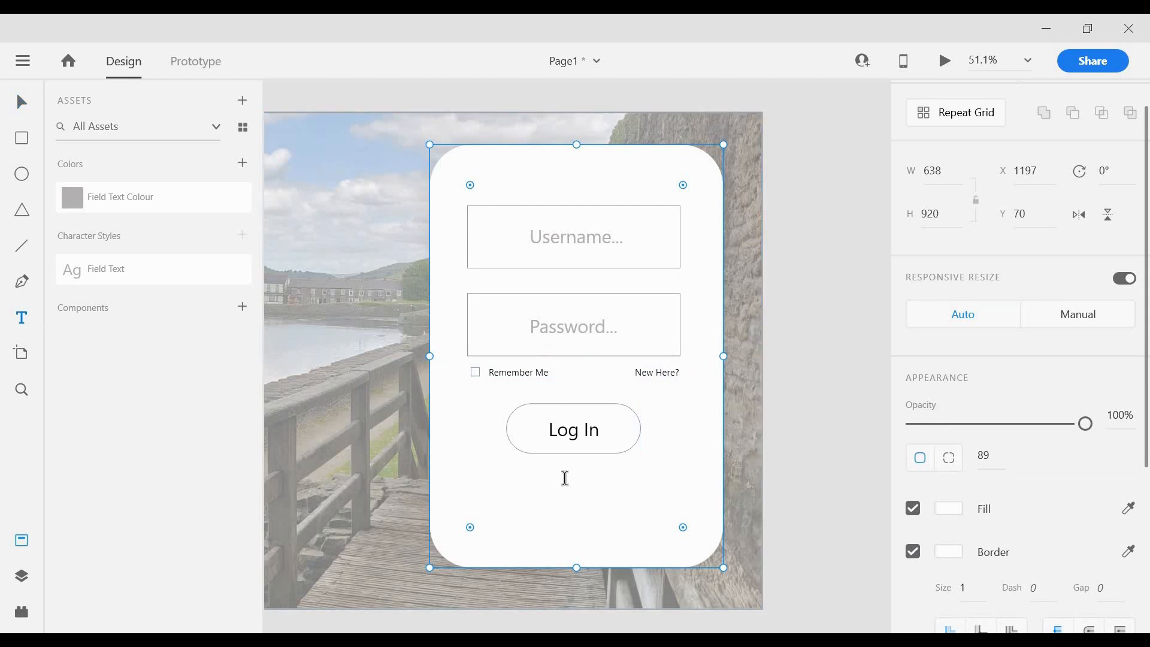
left_click(531, 459)
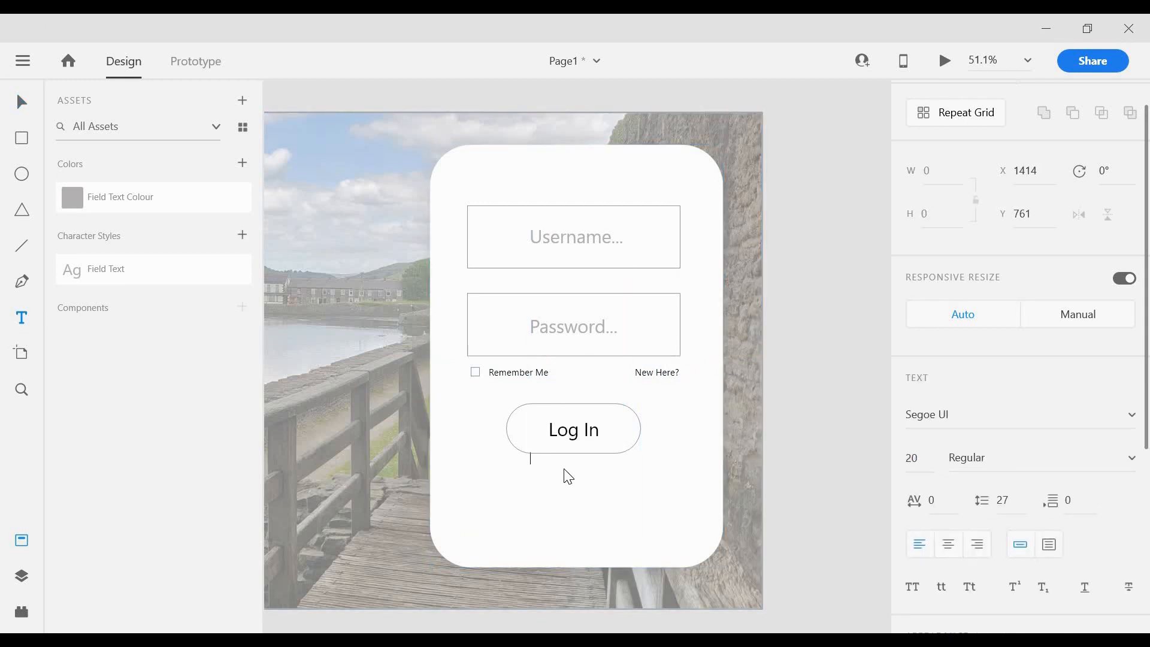
type("Fofrgot")
key("BackSpace")
key("BackSpace")
key("BackSpace")
left_click(21, 102)
left_click(573, 460)
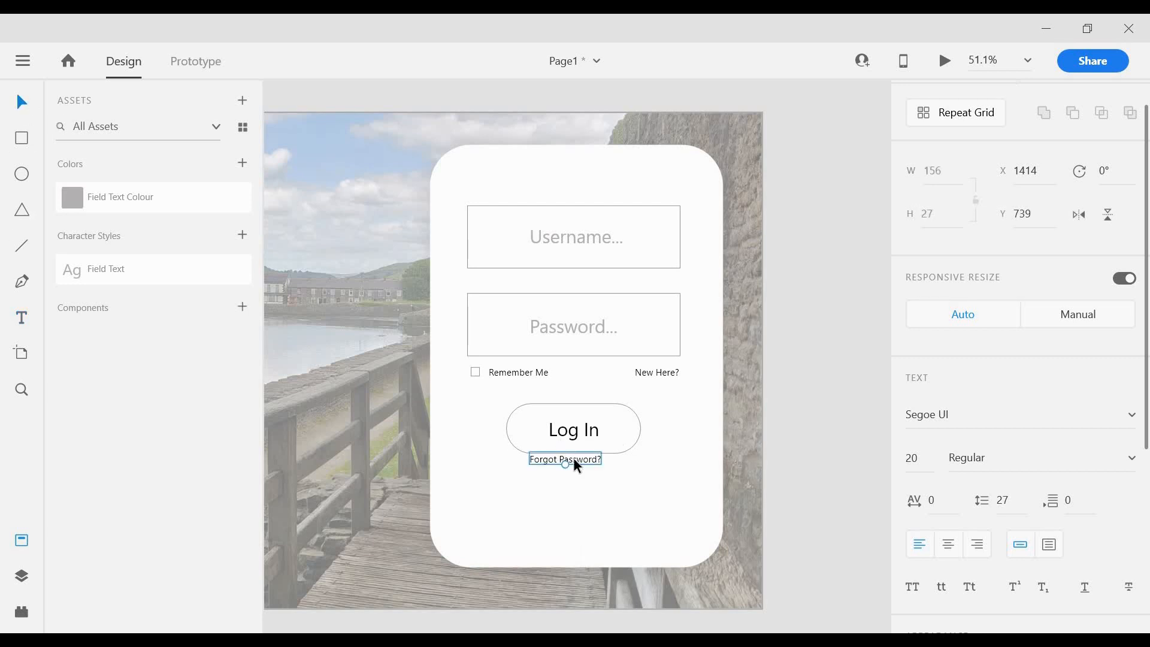
left_click_drag(576, 454, 587, 461)
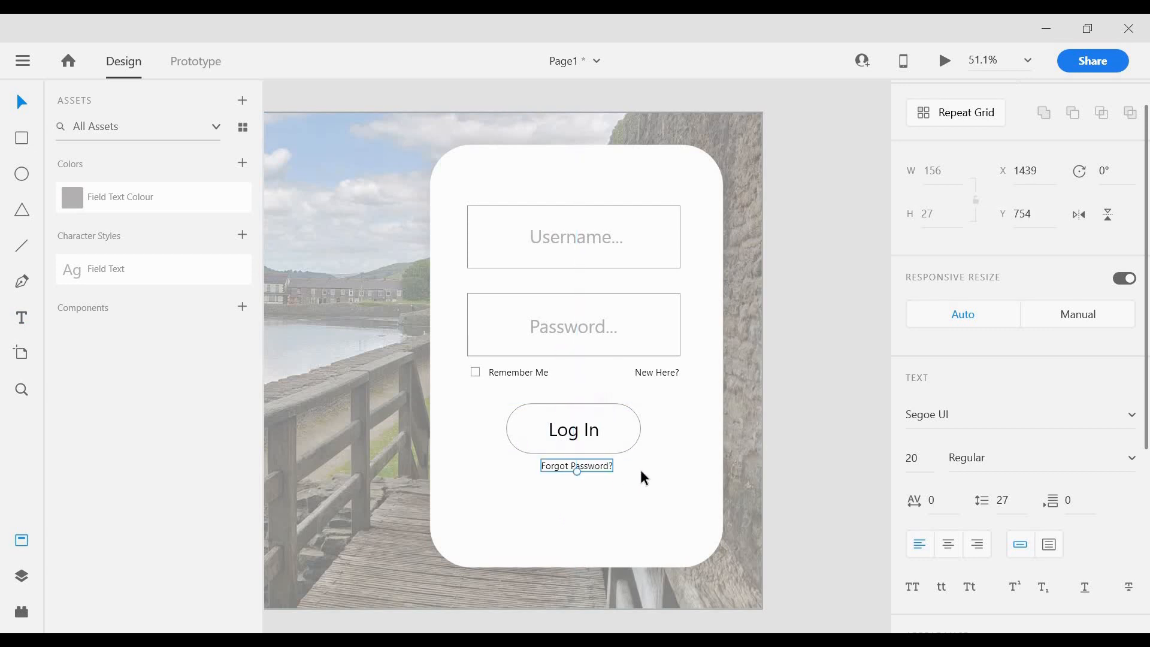
left_click(641, 470)
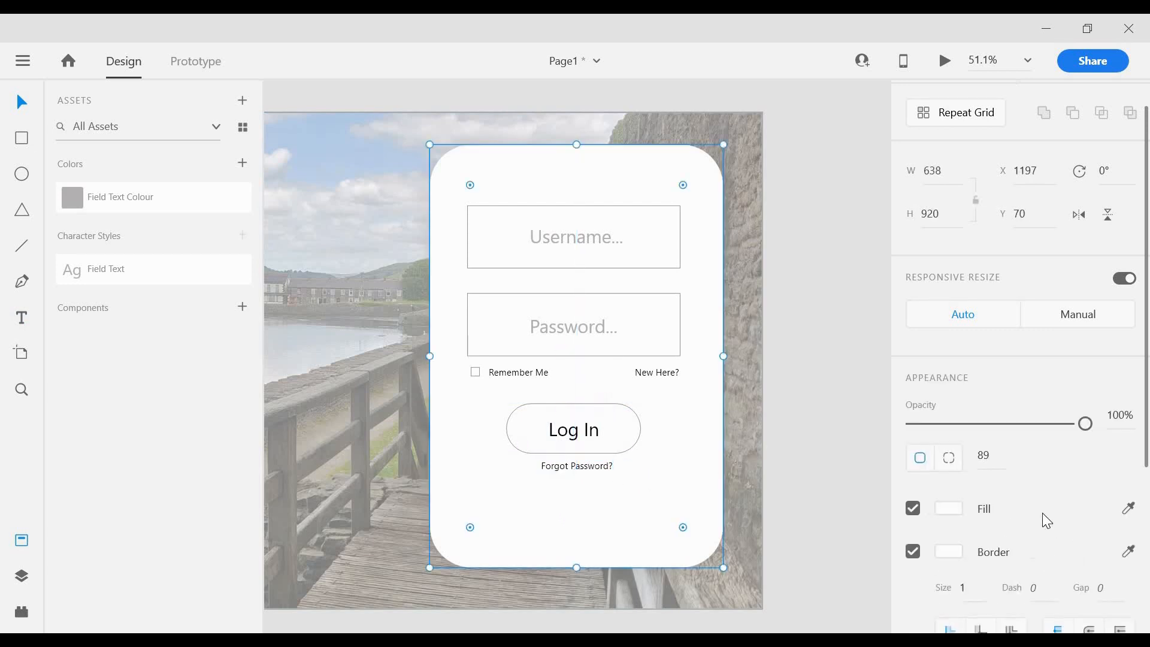
left_click(944, 61)
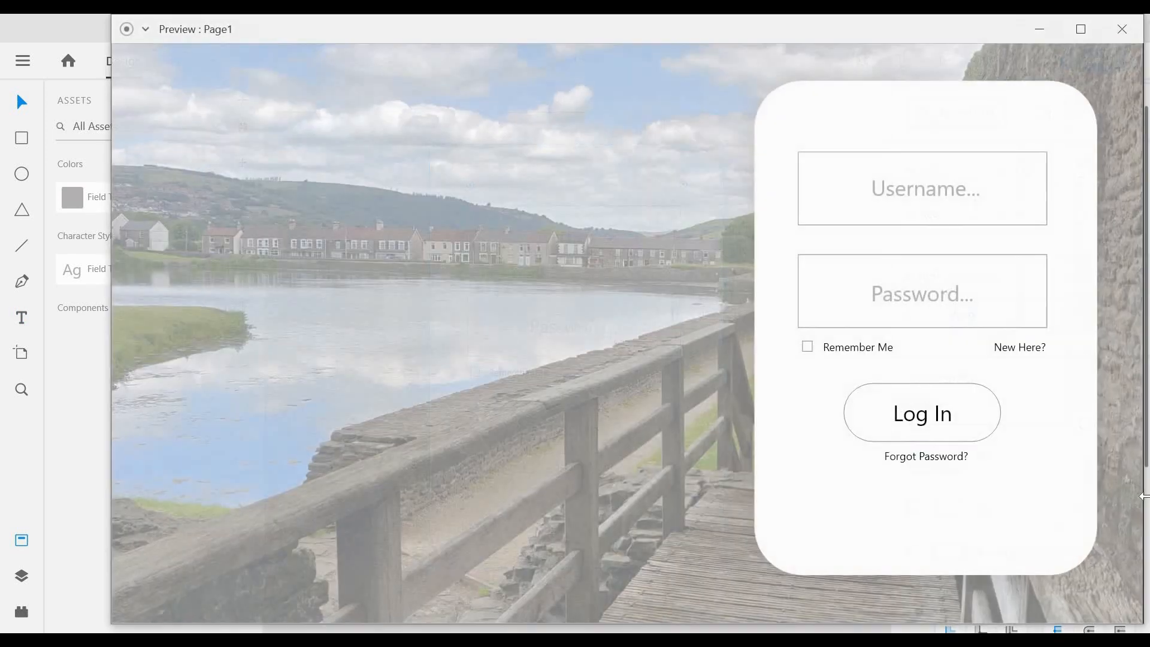
left_click(1121, 29)
Step: Change the border colour of the username and password boxes to bright green, #32E70E
left_click(539, 358)
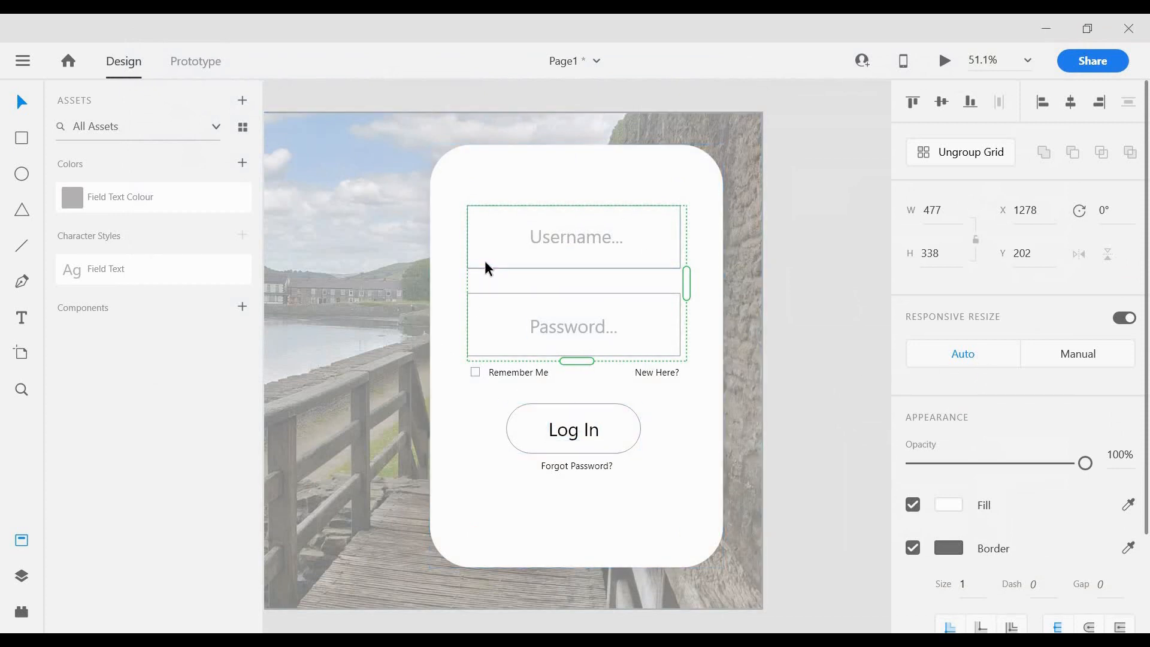
scroll(982, 407, "down", 2)
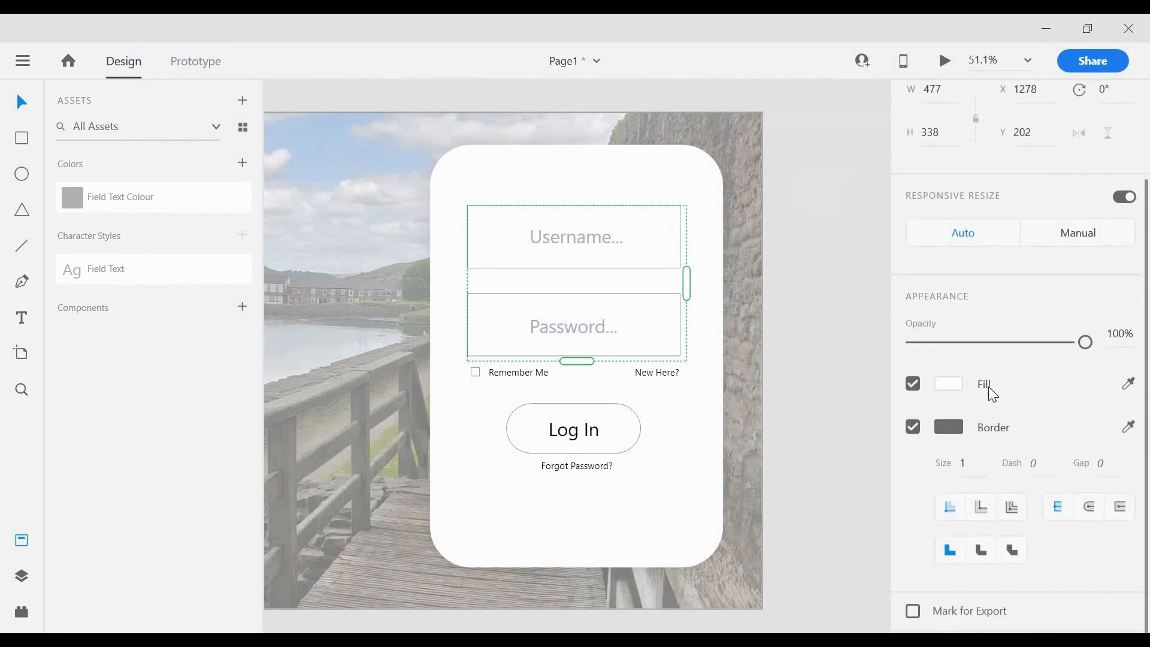
left_click(949, 426)
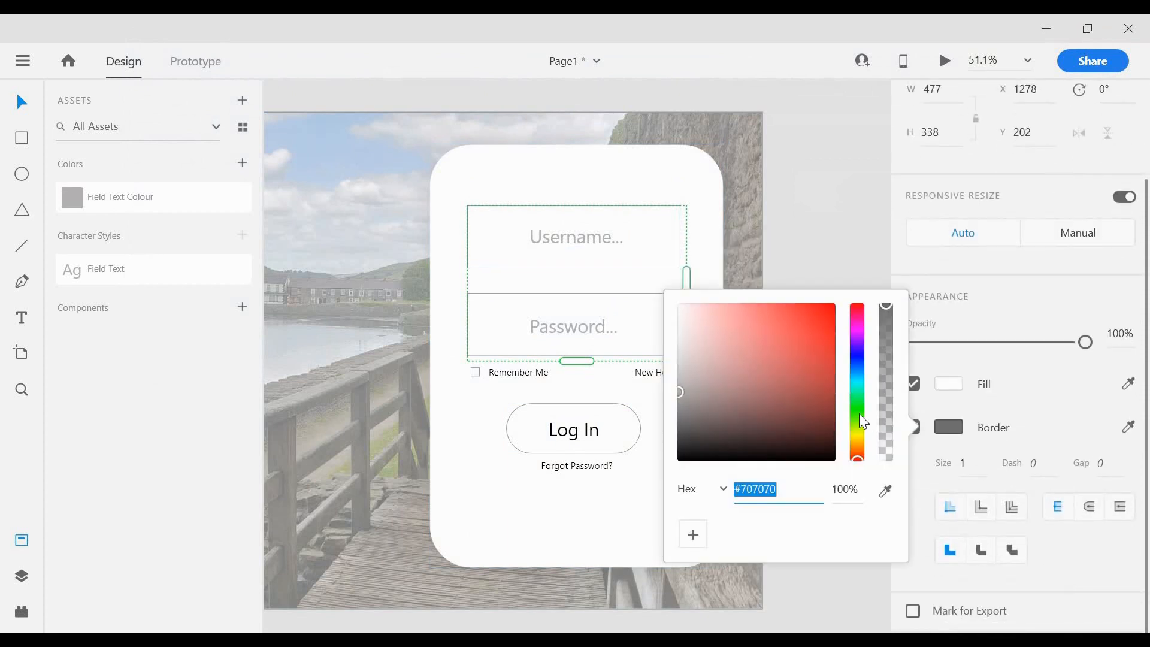
left_click(858, 413)
left_click(825, 318)
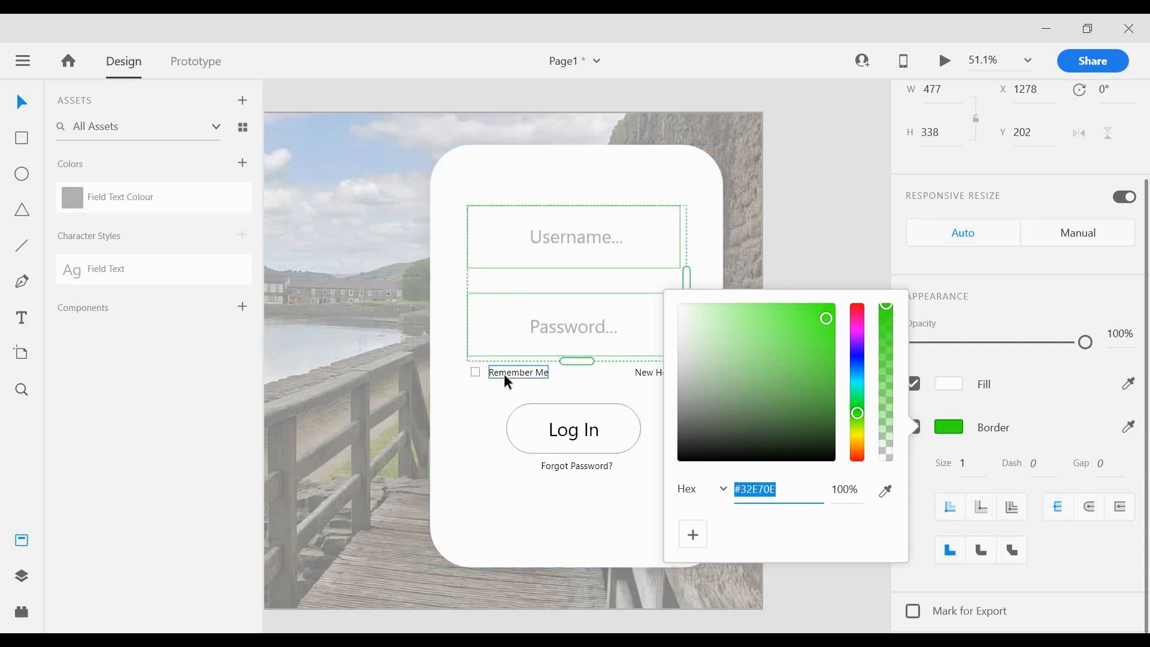
left_click(781, 243)
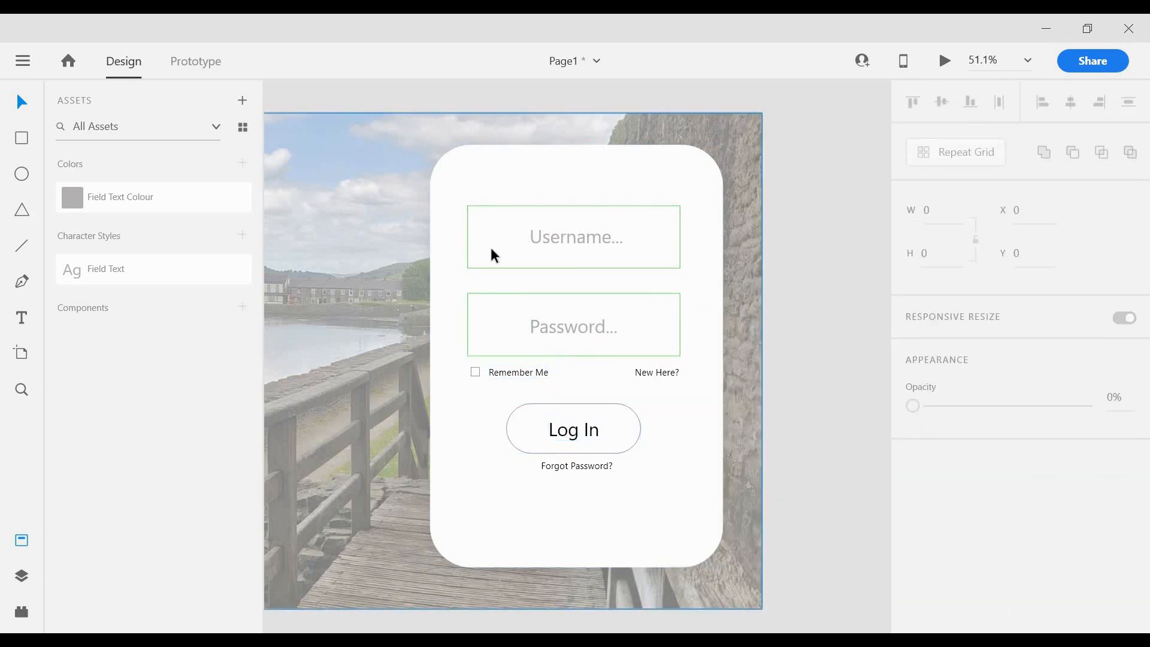
Step: Save the field boxes' colours as colour assets and rename the green one Green Colour
left_click(593, 251)
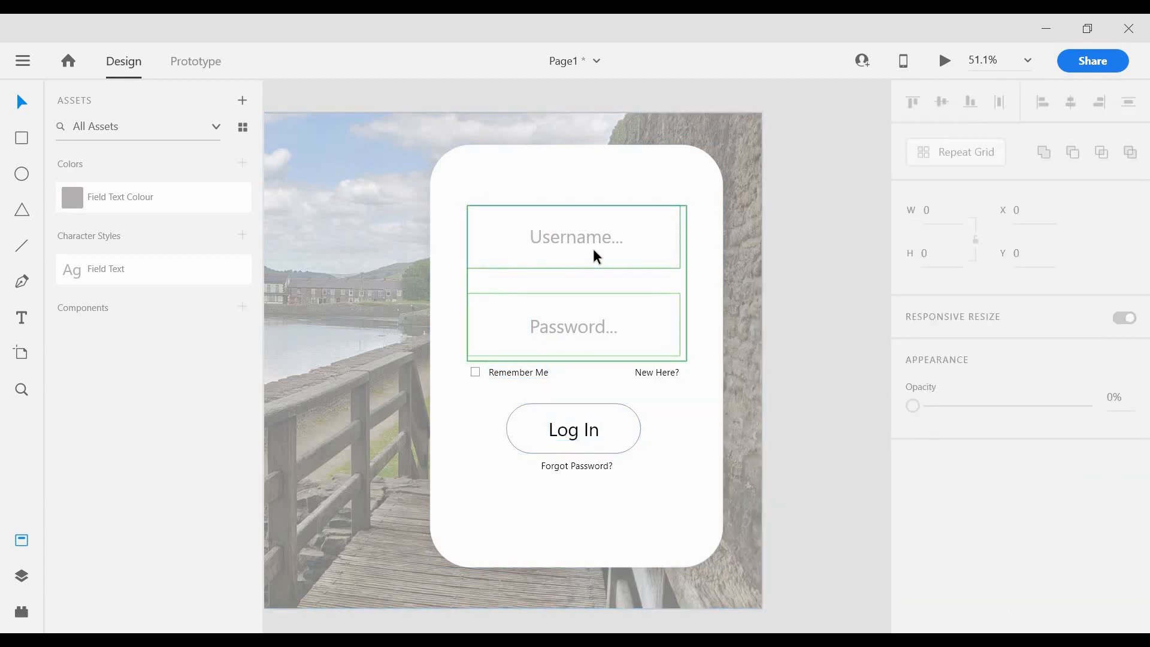
left_click(243, 163)
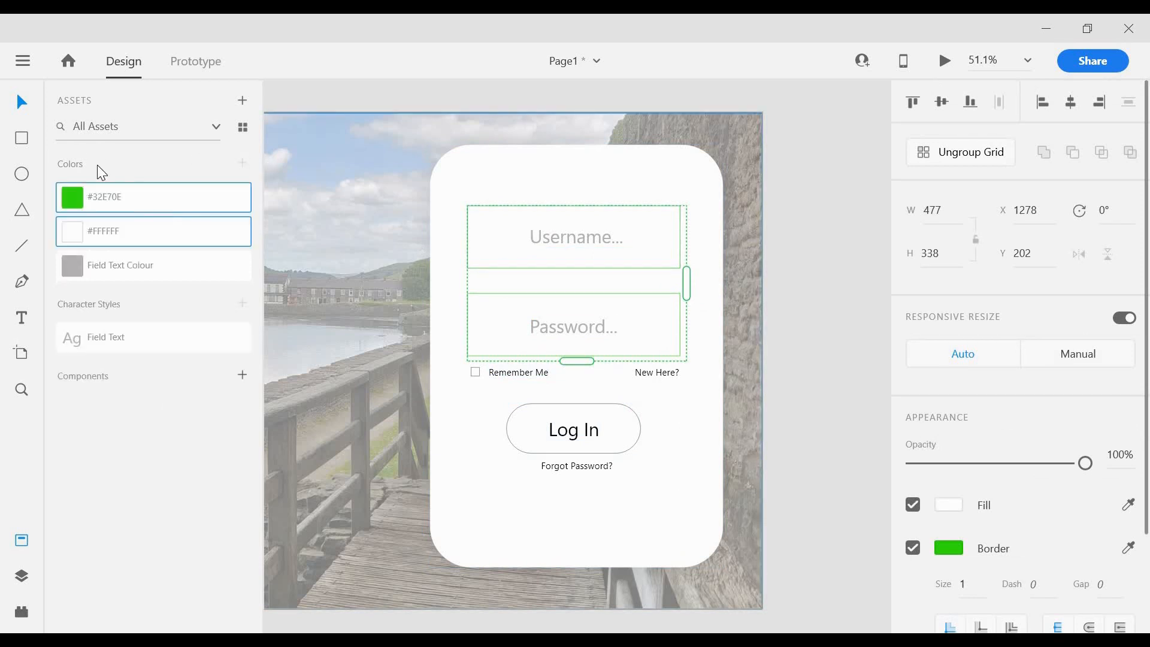
double_click(116, 200)
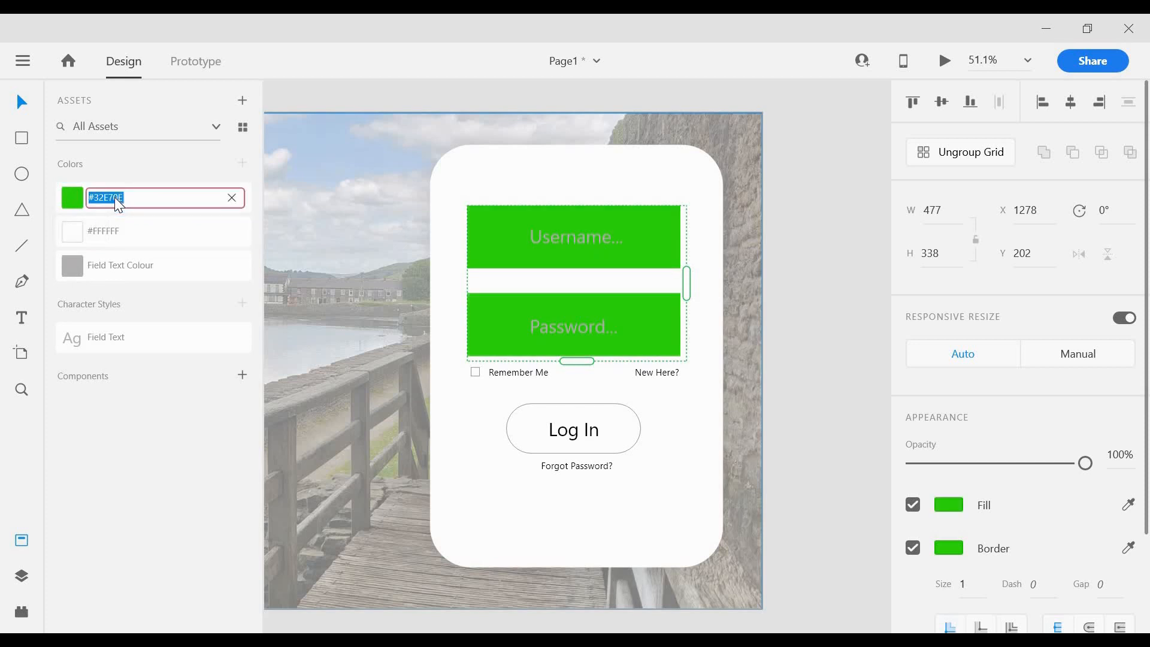
type("Green Colour")
key("Return")
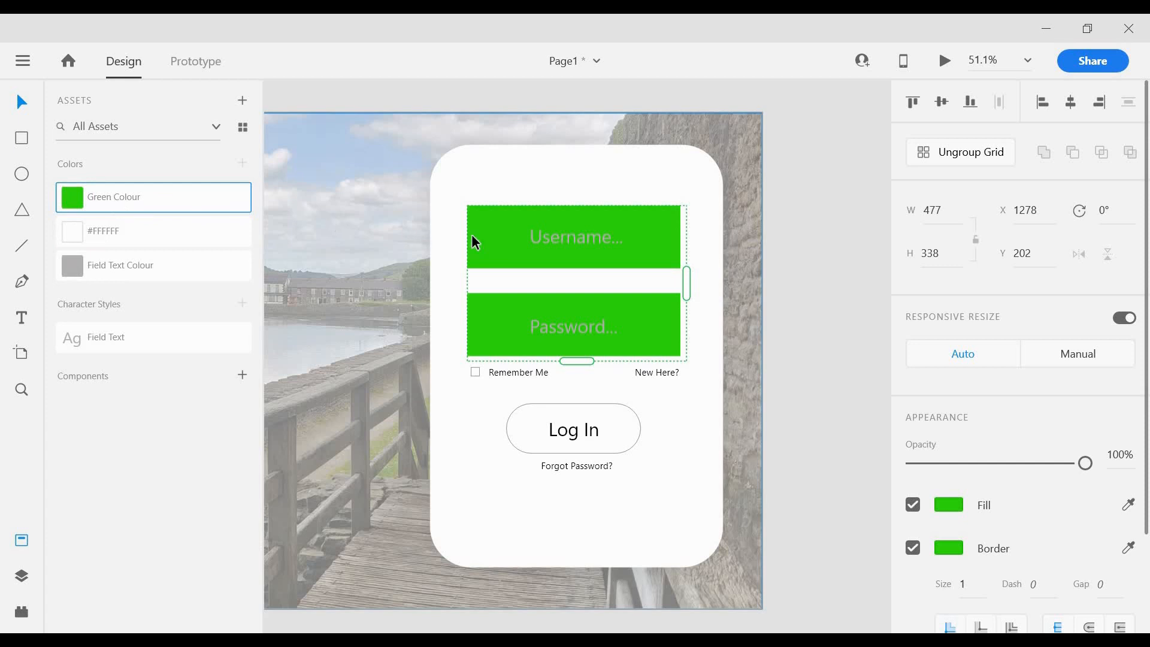
Step: Set the fill of the username and password boxes to white, #FFFFFF, and save the document
left_click(950, 505)
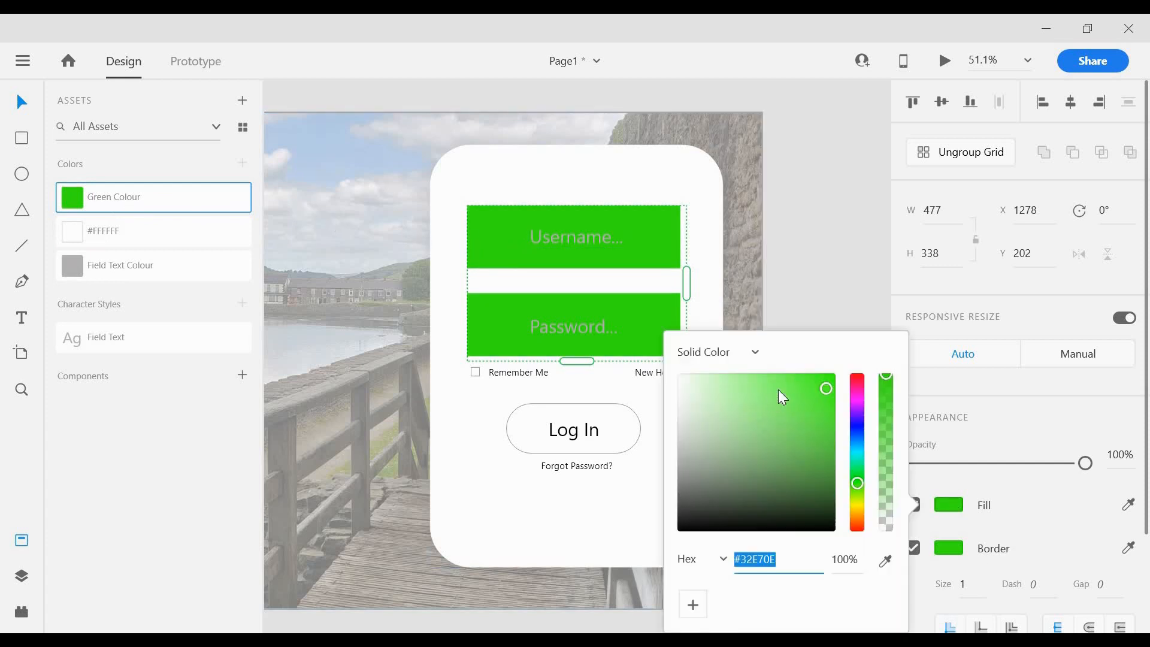
left_click_drag(828, 382, 656, 373)
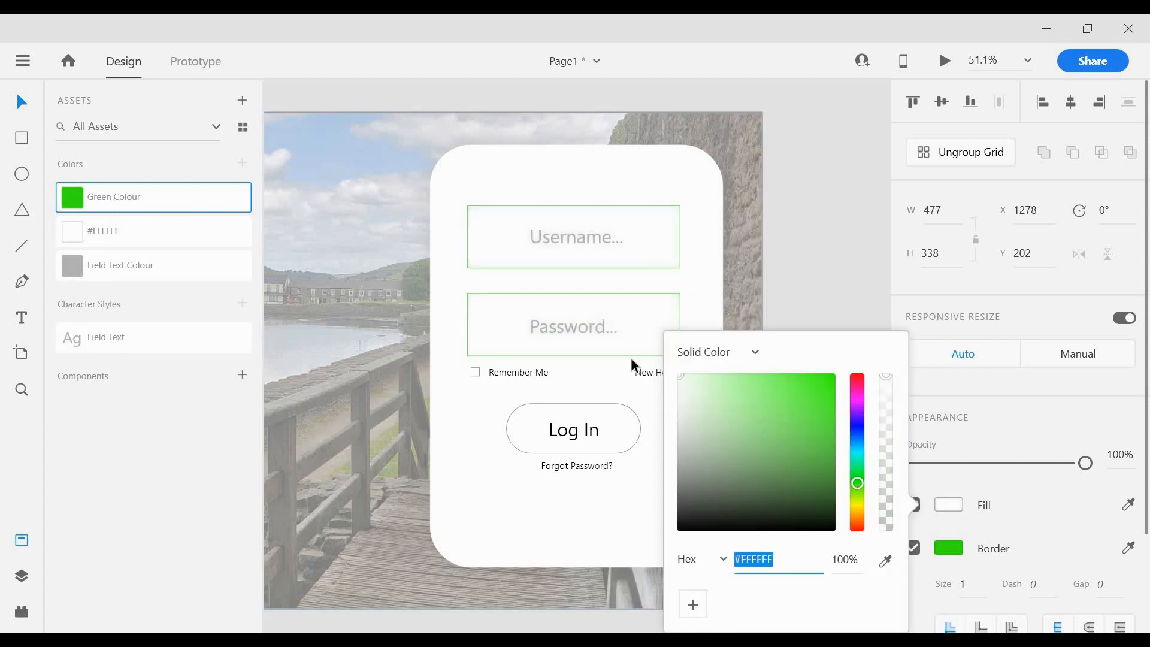
left_click(580, 312)
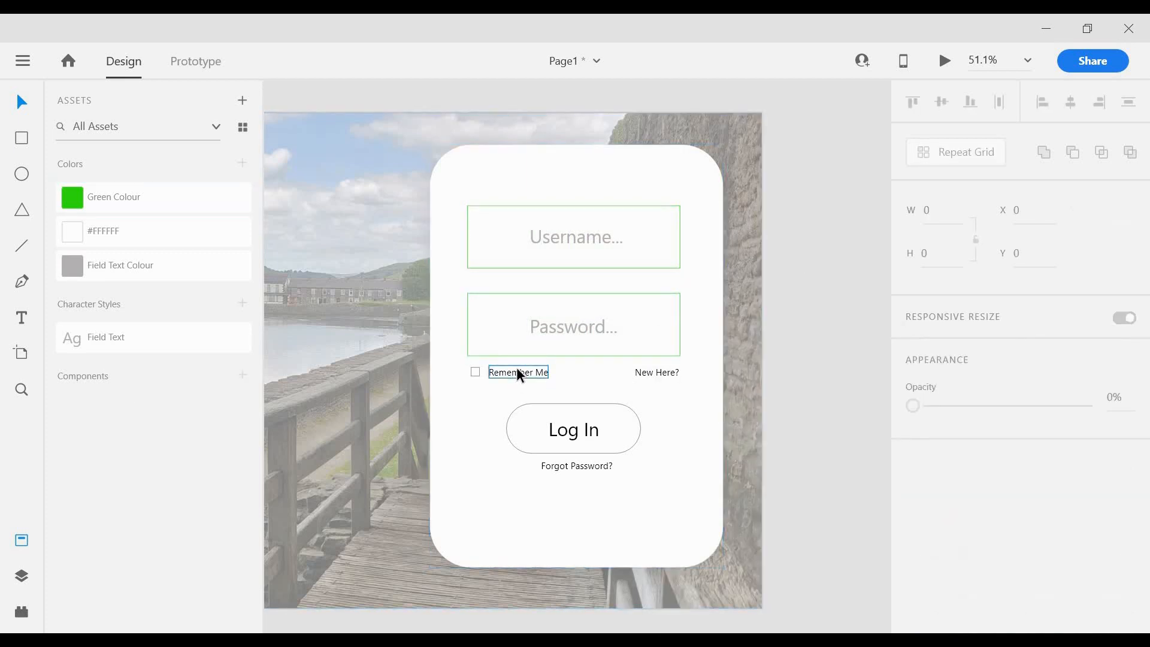
key("ctrl+s")
Step: Apply the Green Colour asset to the "Remember Me" and "Log In" texts
left_click(515, 371)
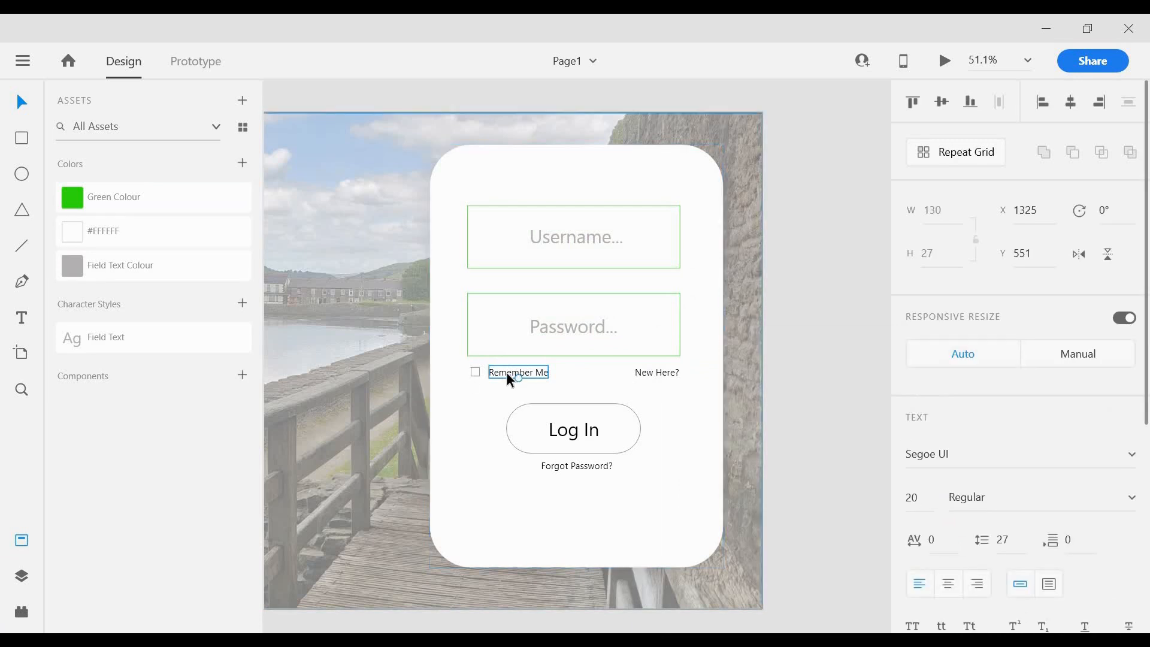
left_click(101, 197)
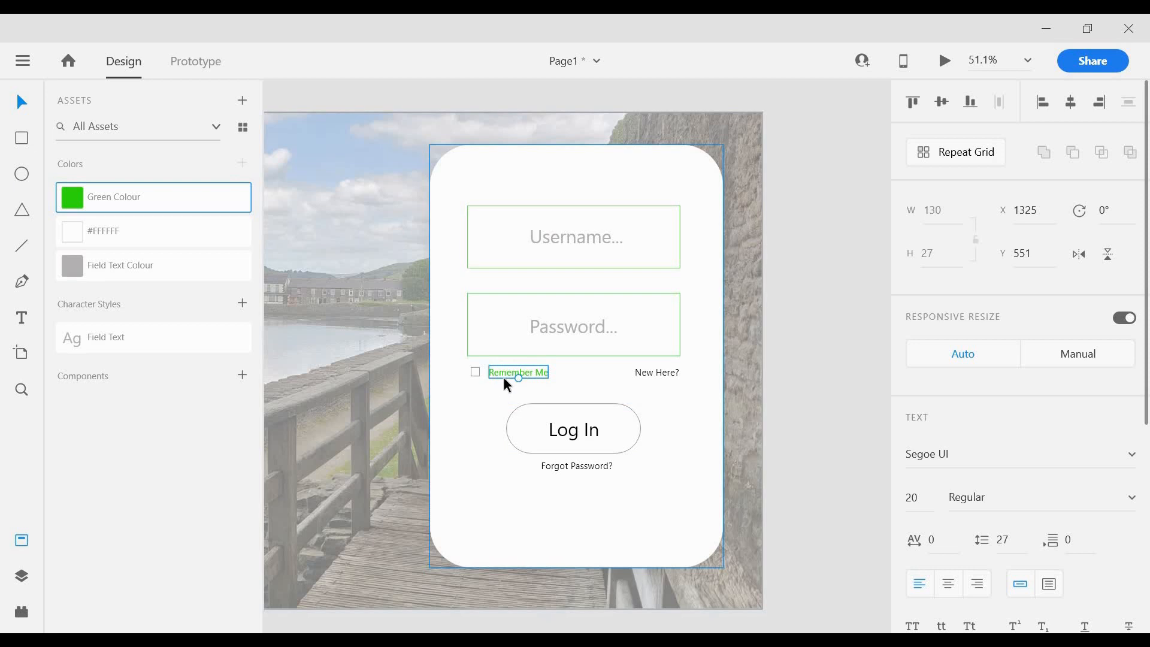
left_click(570, 429)
left_click(149, 205)
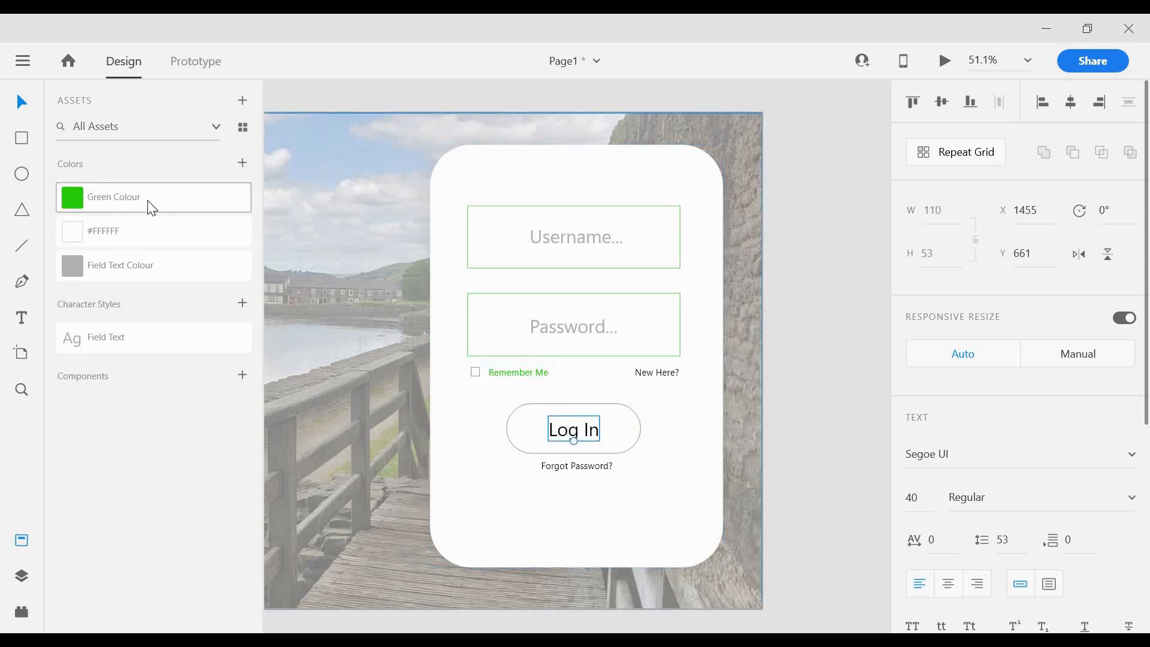
Step: Change the Log In button's border colour to bright green
left_click(507, 439)
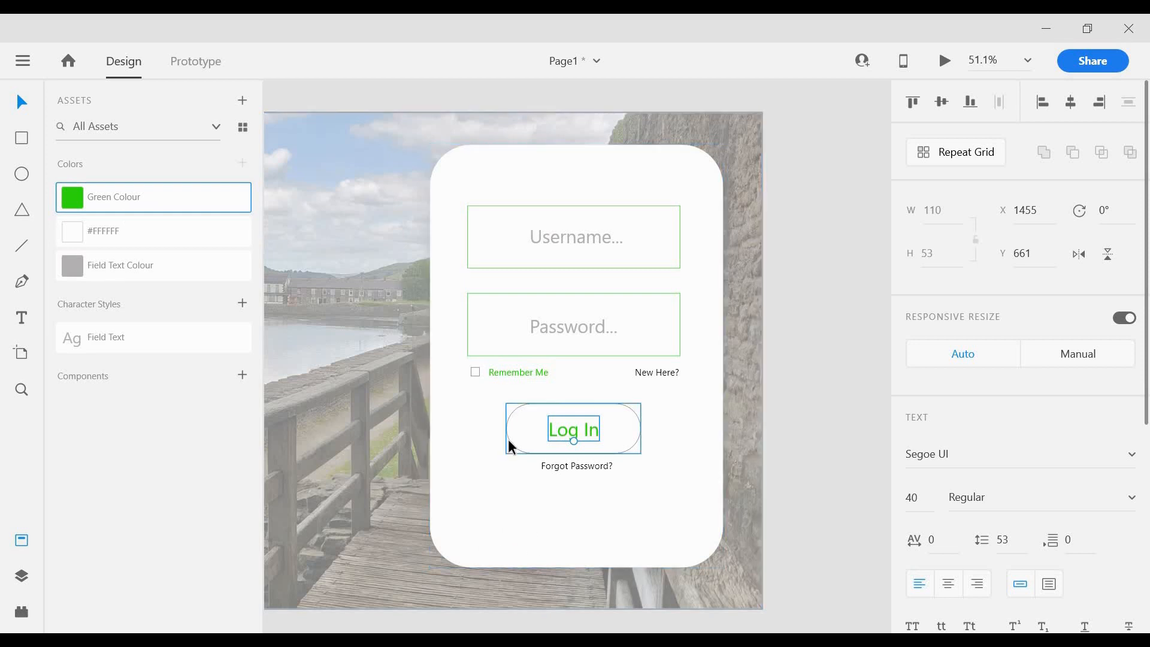
left_click(632, 438)
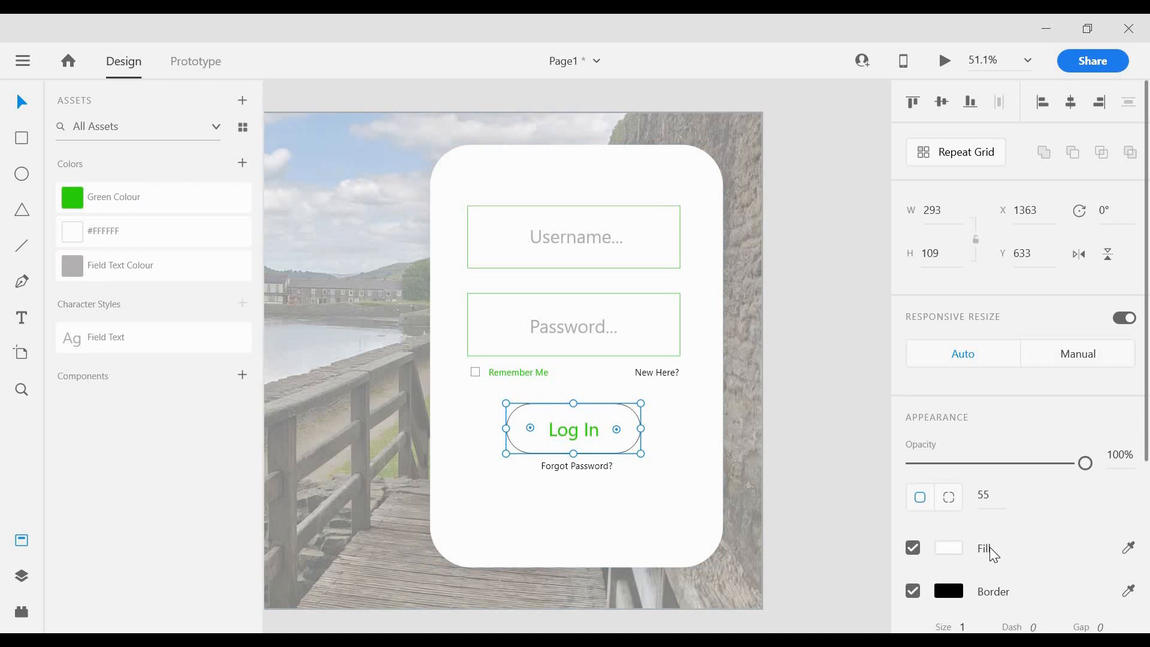
left_click(991, 593)
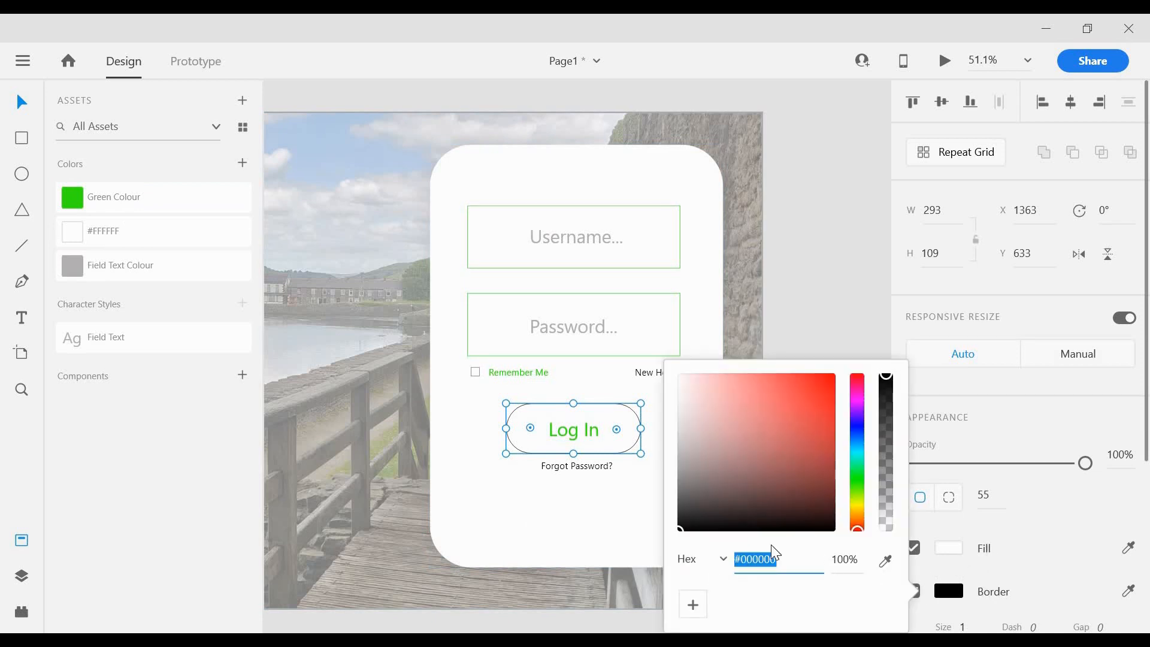
left_click(853, 470)
left_click_drag(814, 379, 821, 383)
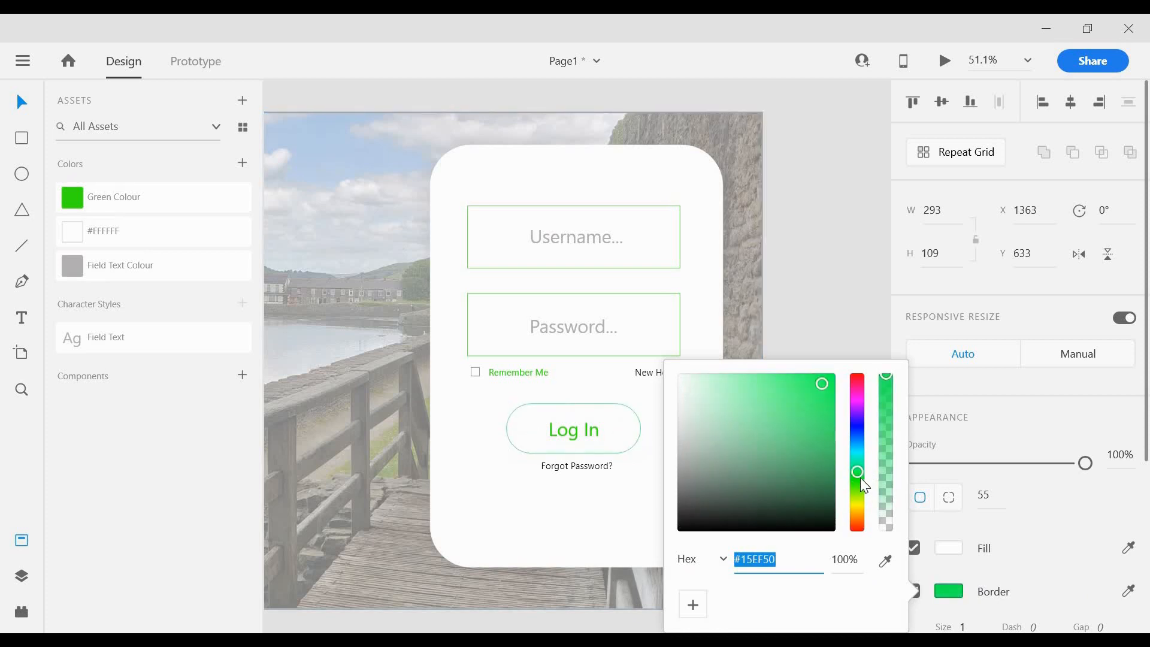
left_click(590, 494)
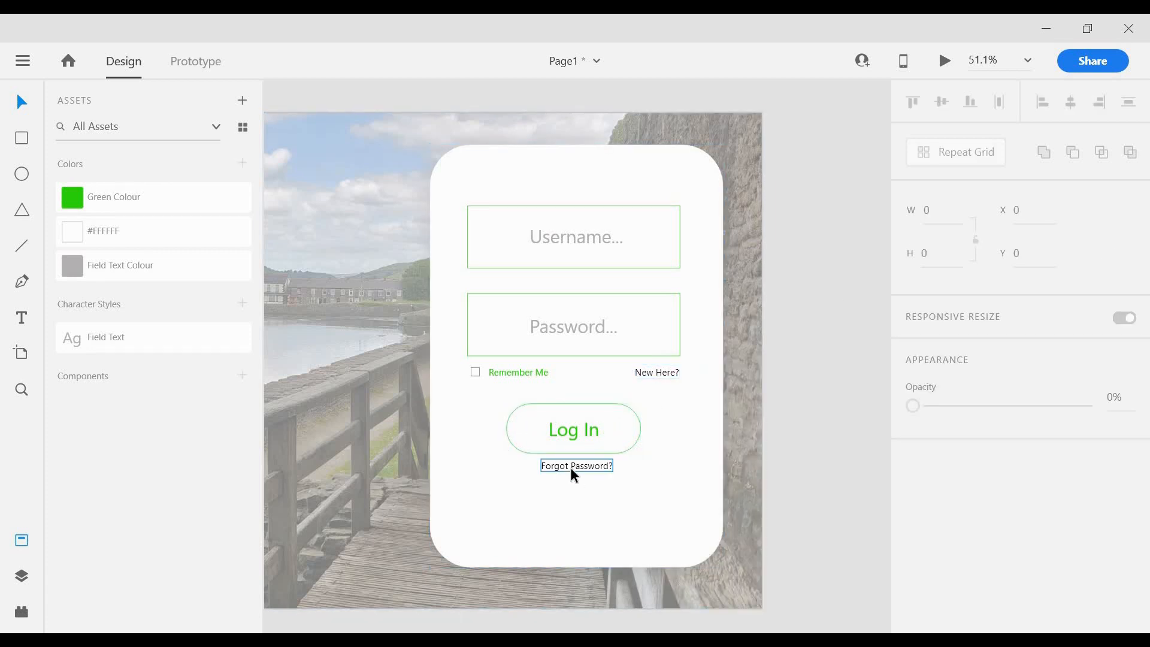
Step: Set the fill of the "New Here?" text to blue, #0819F5
left_click(662, 373)
scroll(1027, 573, "down", 5)
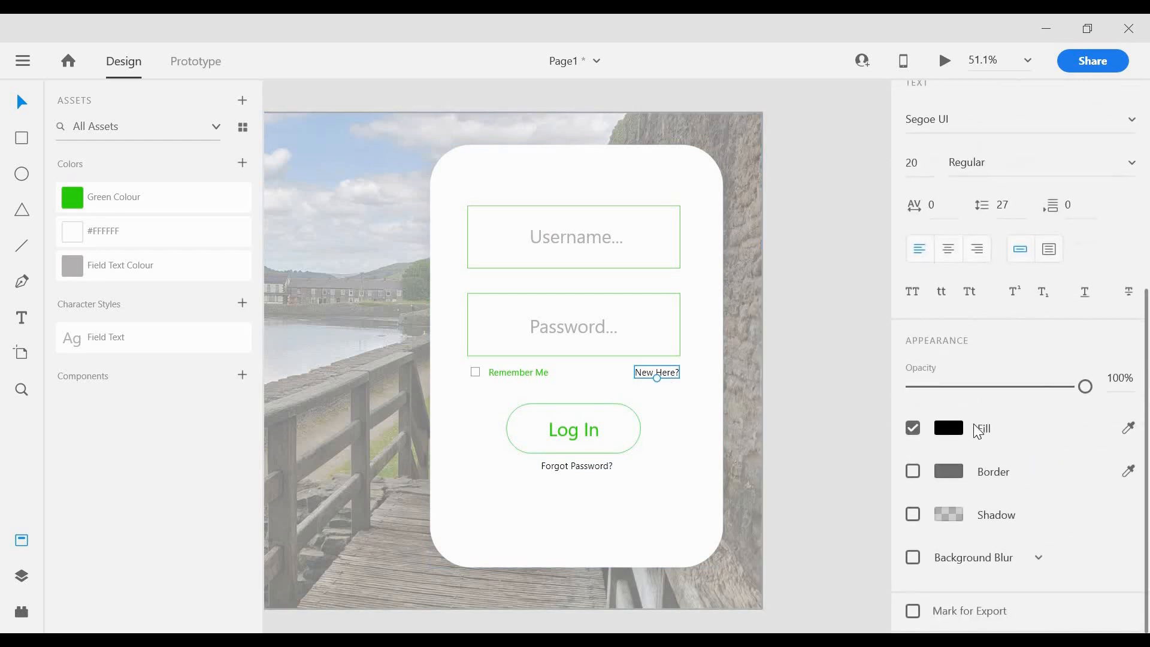
left_click(970, 429)
left_click(854, 350)
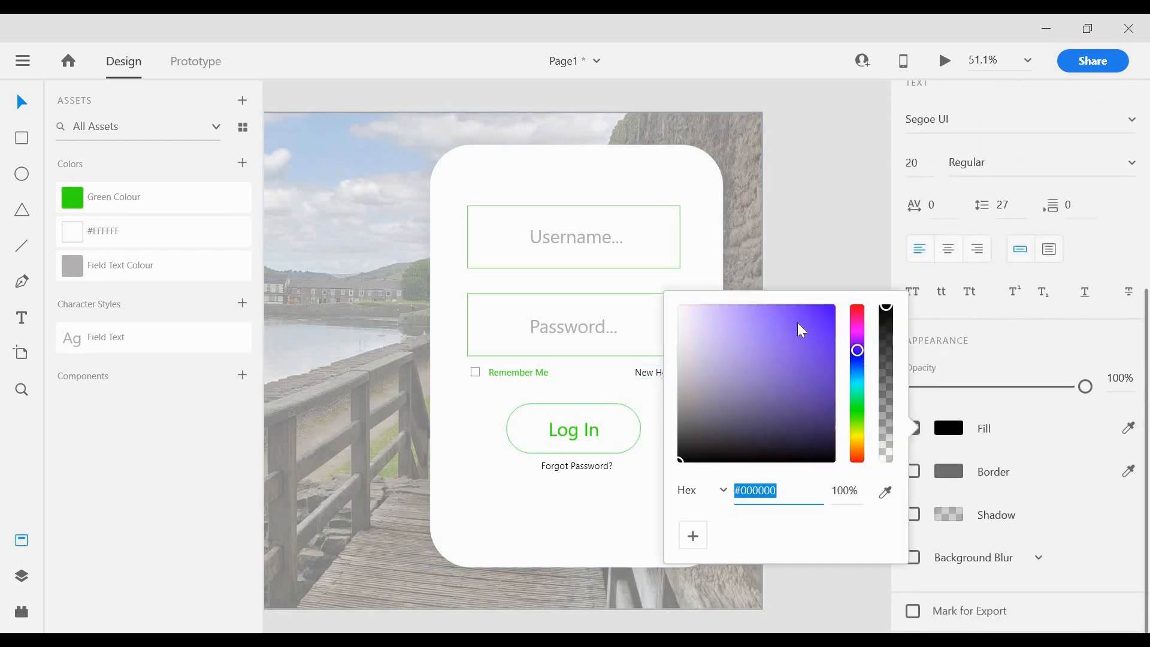
left_click(830, 310)
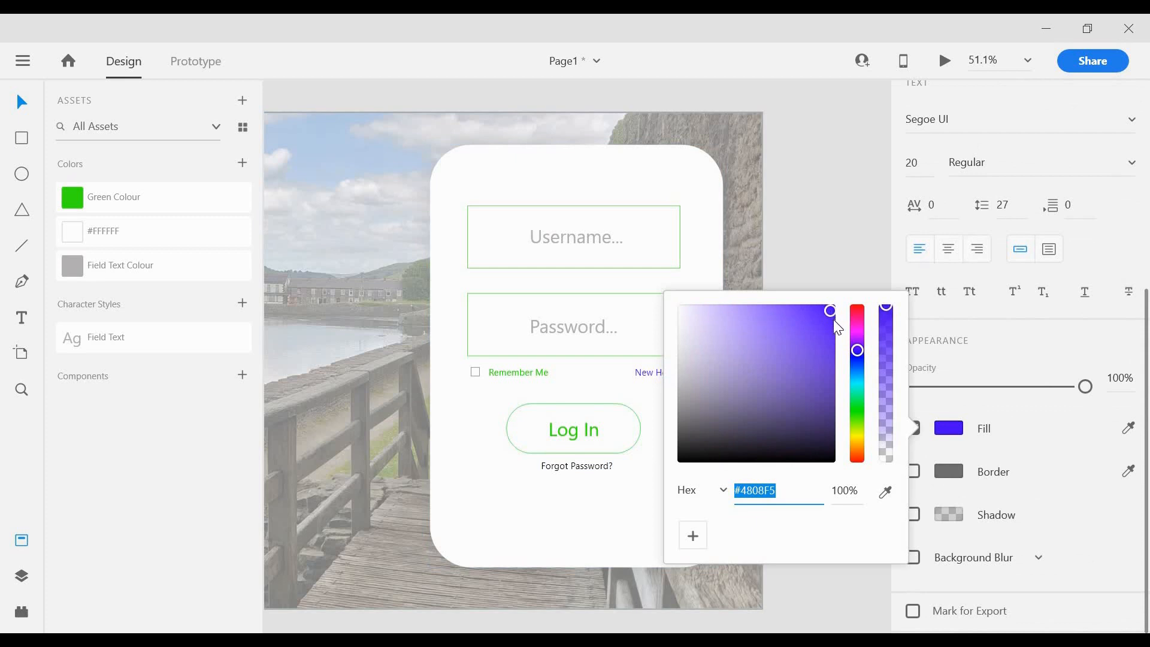
left_click(857, 358)
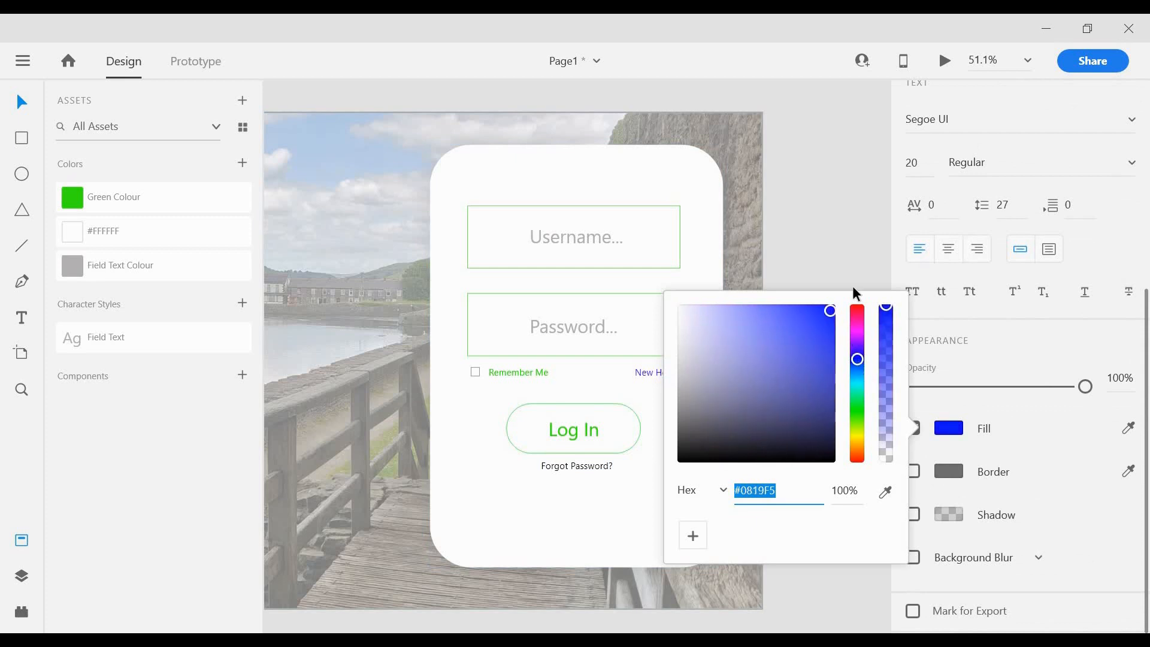
left_click(820, 260)
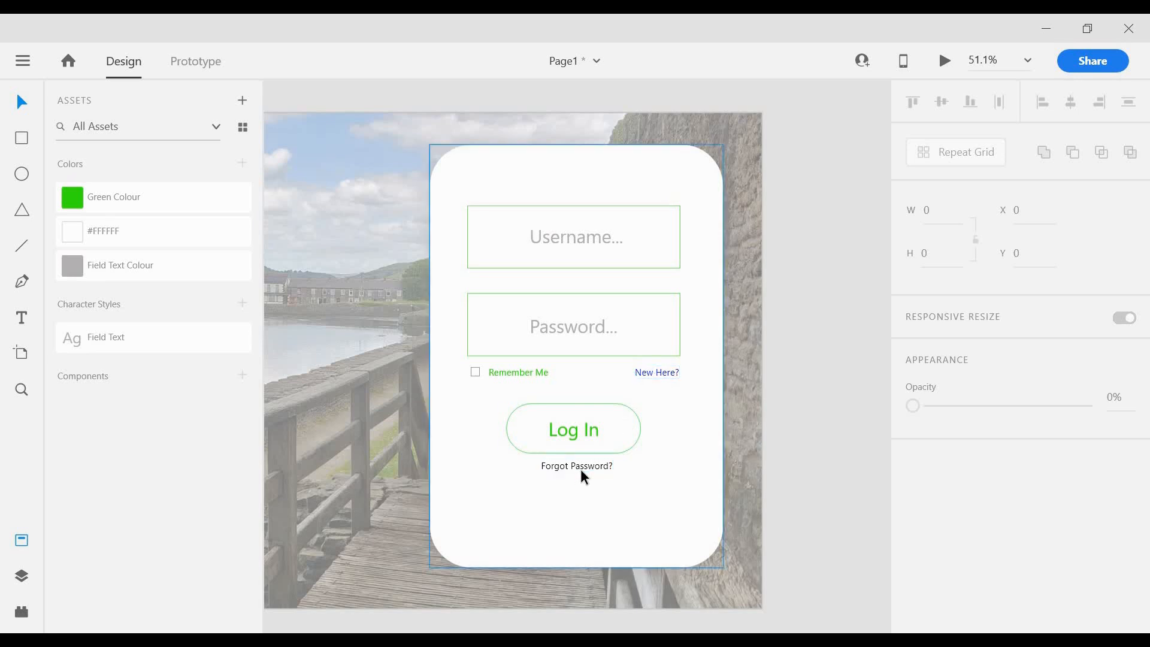
Step: Save the blue of the "New Here?" text as a colour asset and rename it Link Colour
left_click(651, 375)
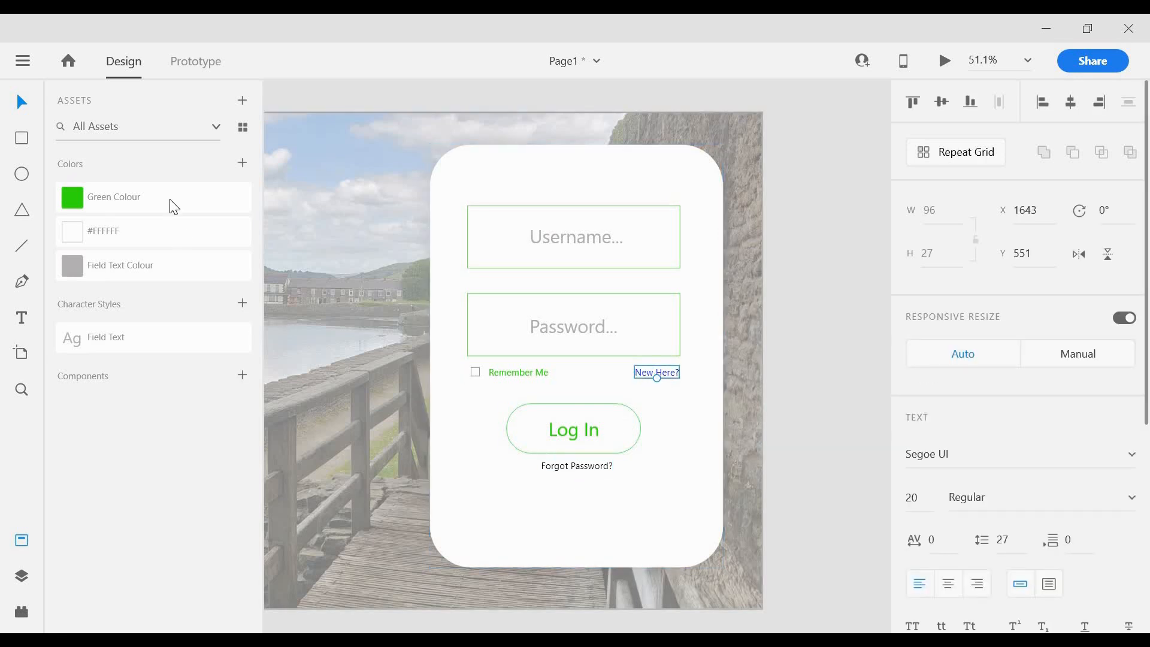
left_click(242, 163)
right_click(120, 204)
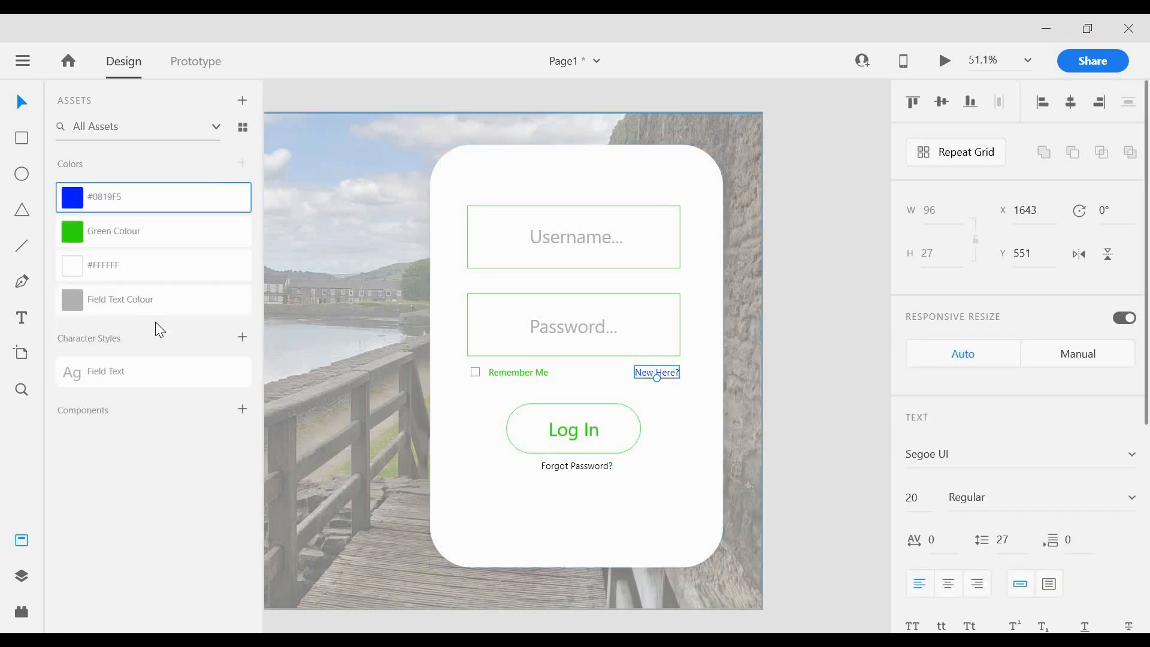
key("Return")
type("Link Colour")
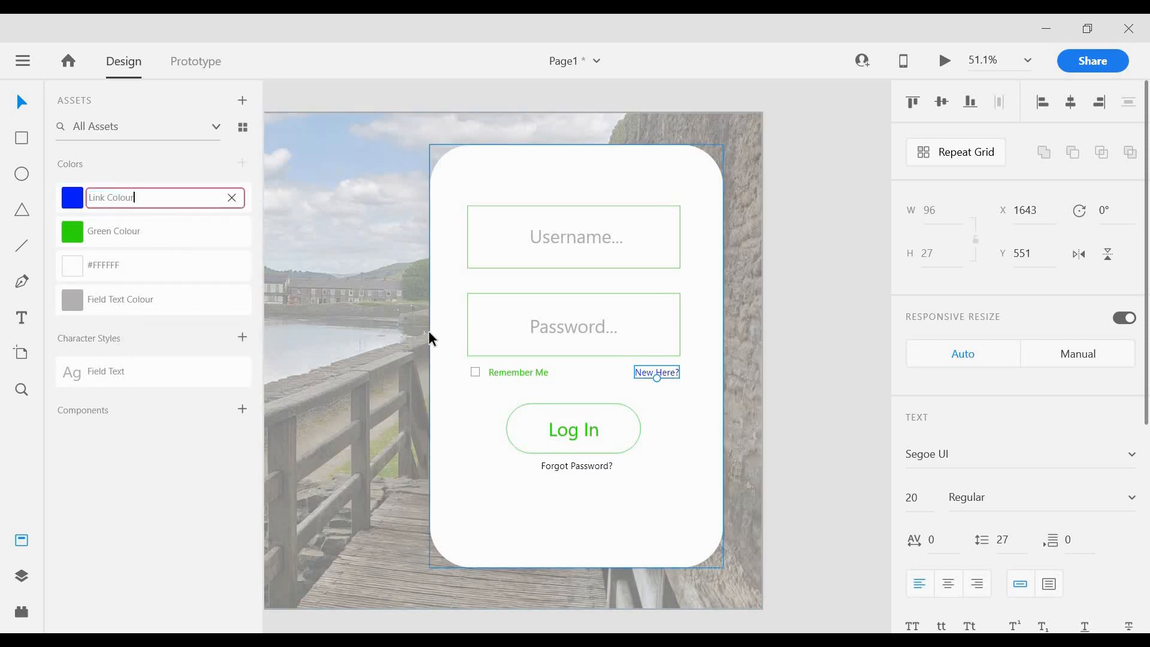
key("Return")
Step: Apply the Link Colour asset to the "Forgot Password?" text
left_click(587, 464)
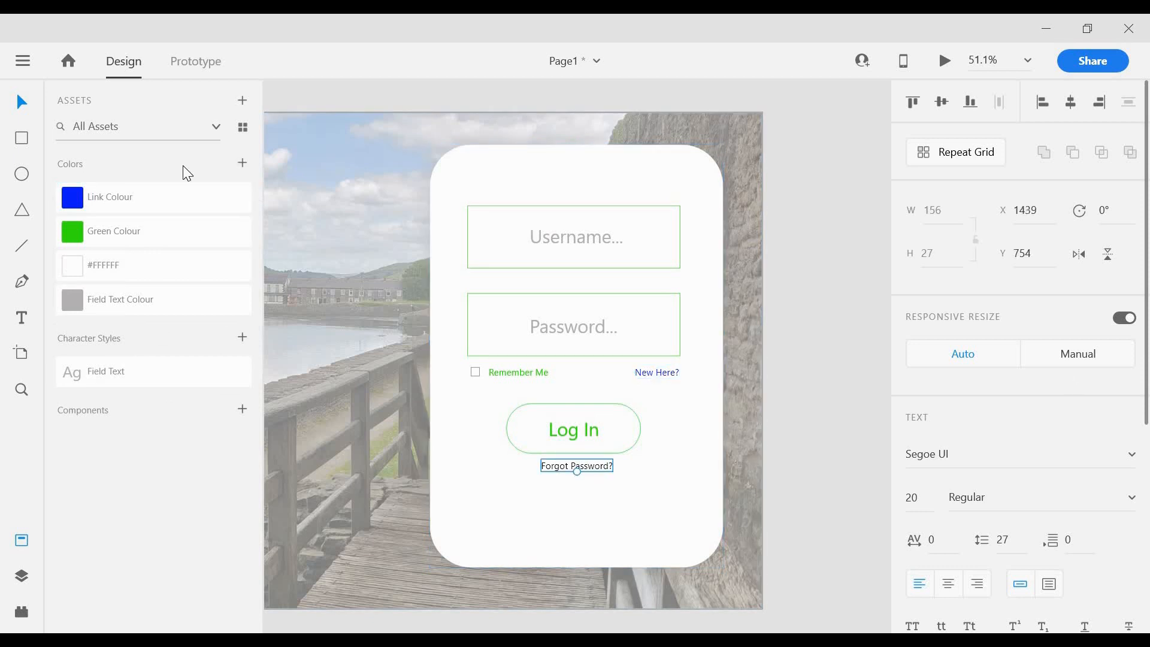
left_click(127, 199)
left_click(574, 486)
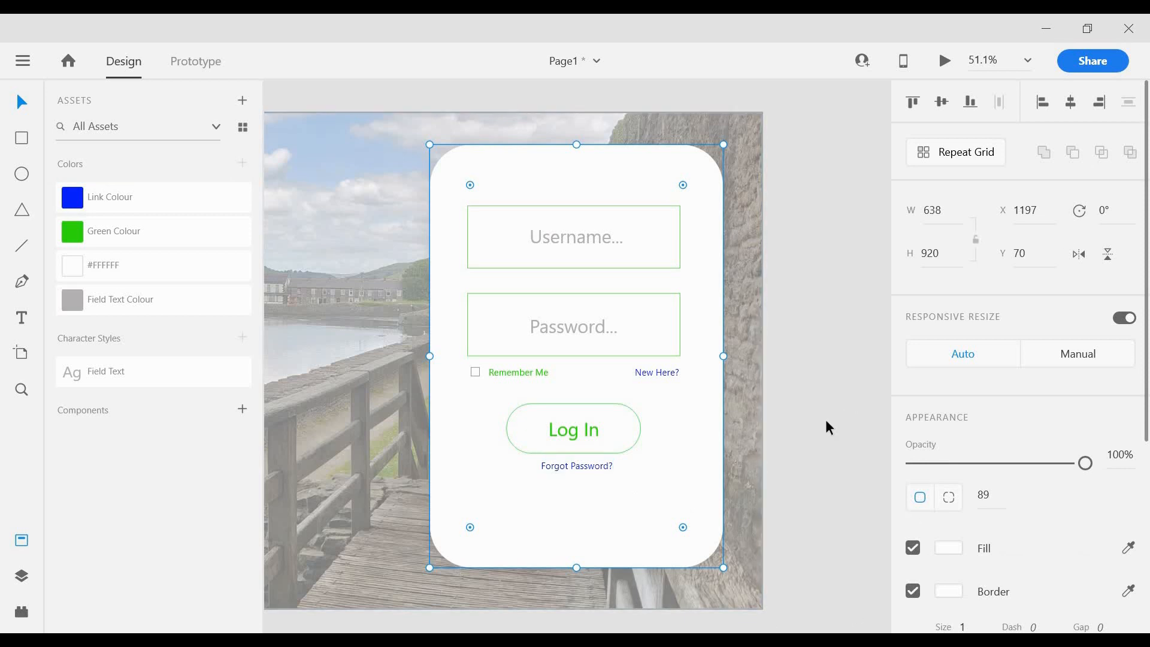
Step: Add the heading "World Around" over the sky area of the photo, with font size 100
key("ctrl+0")
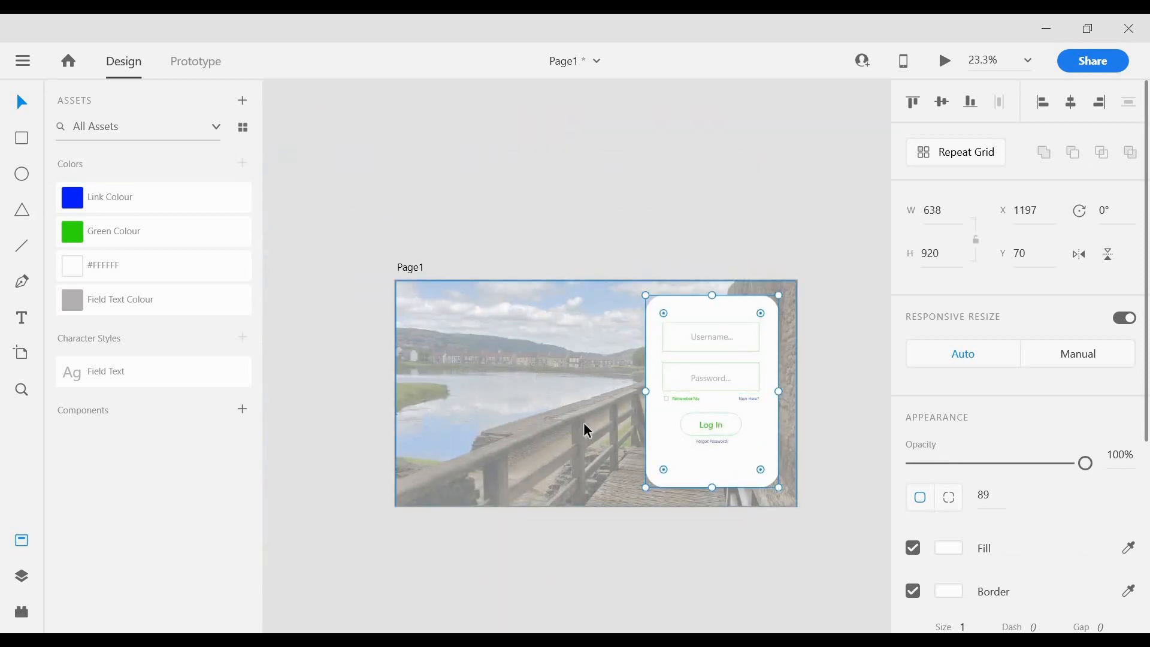
left_click(21, 319)
left_click(443, 322)
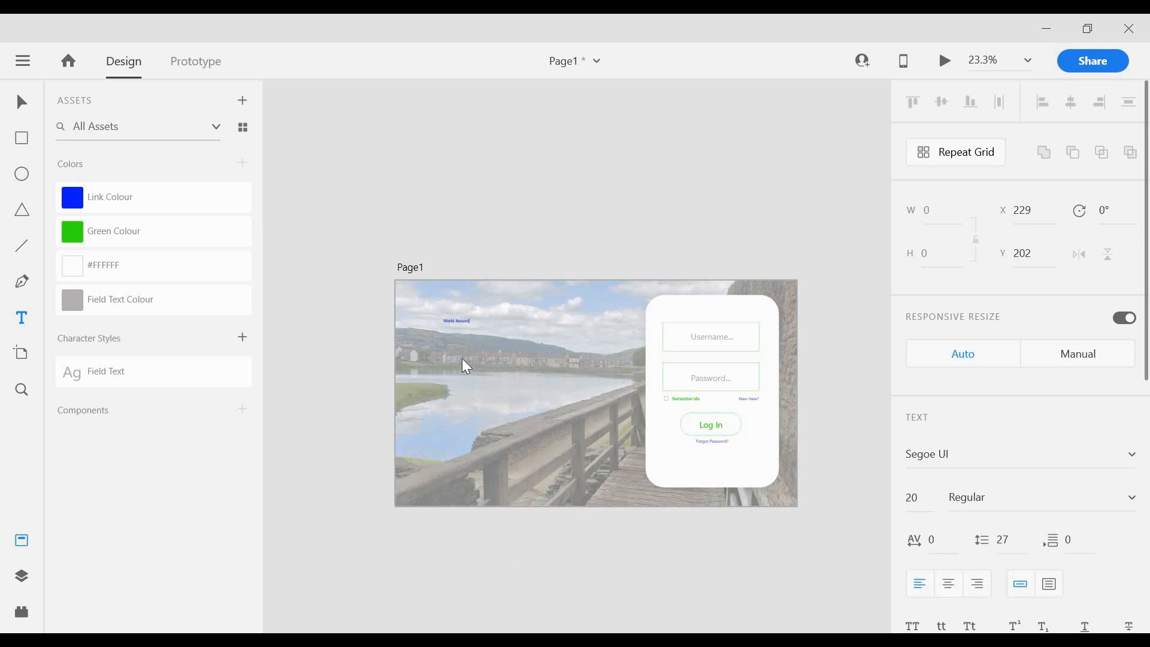
left_click(921, 497)
type("100")
key("Return")
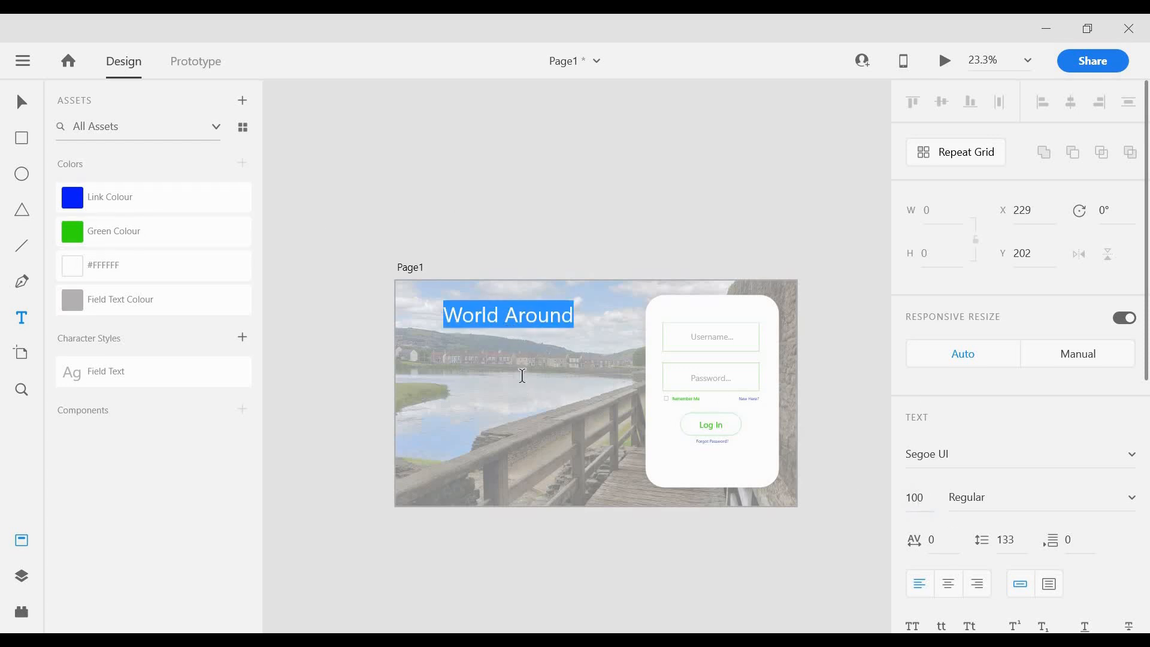
key("Escape")
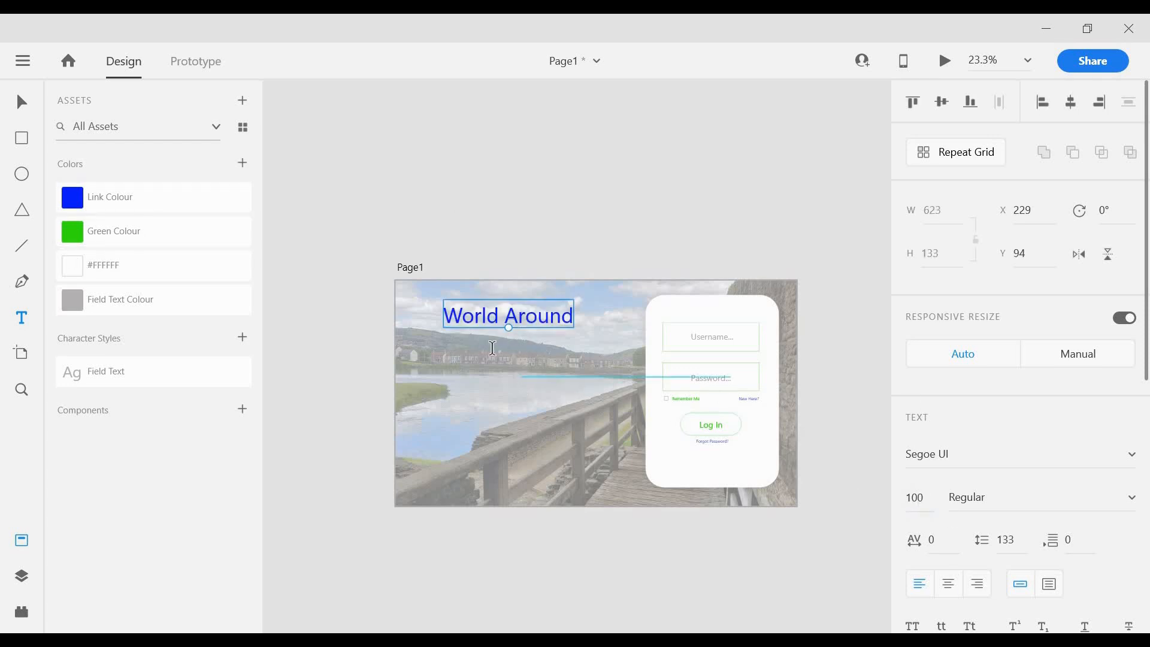
left_click(443, 344)
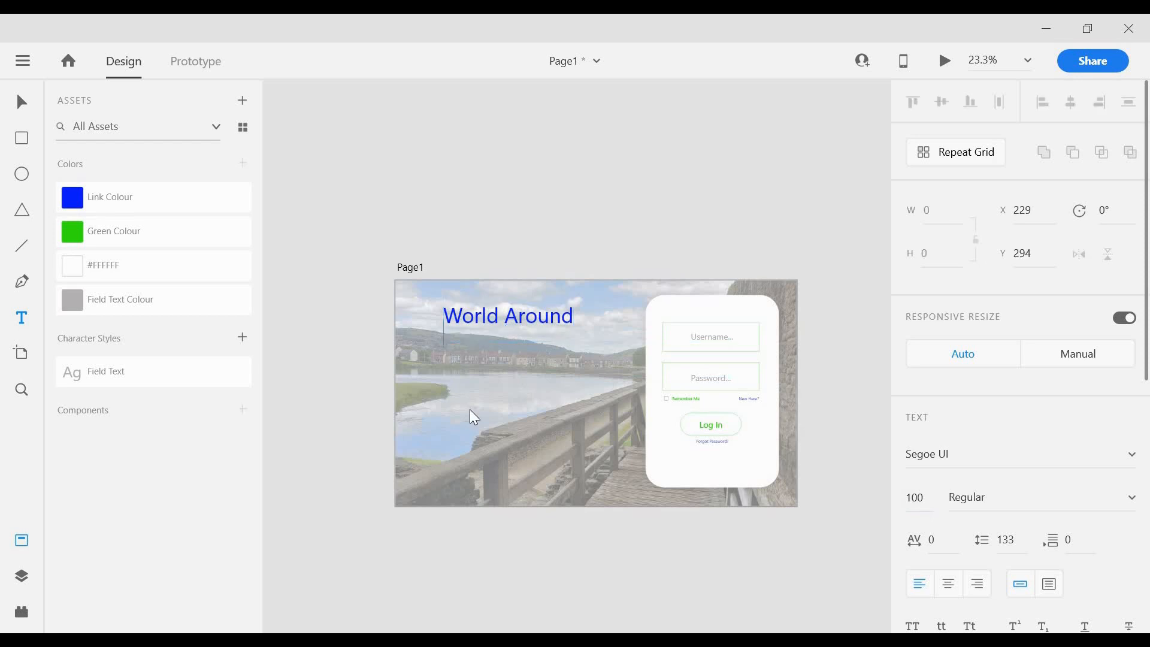
left_click(927, 496)
type("30")
key("Return")
Step: Add the tagline "Travel the world around with us" just below the World Around heading
left_click(450, 344)
type("TR")
key("BackSpace")
key("BackSpace")
type("Travel the world aroun")
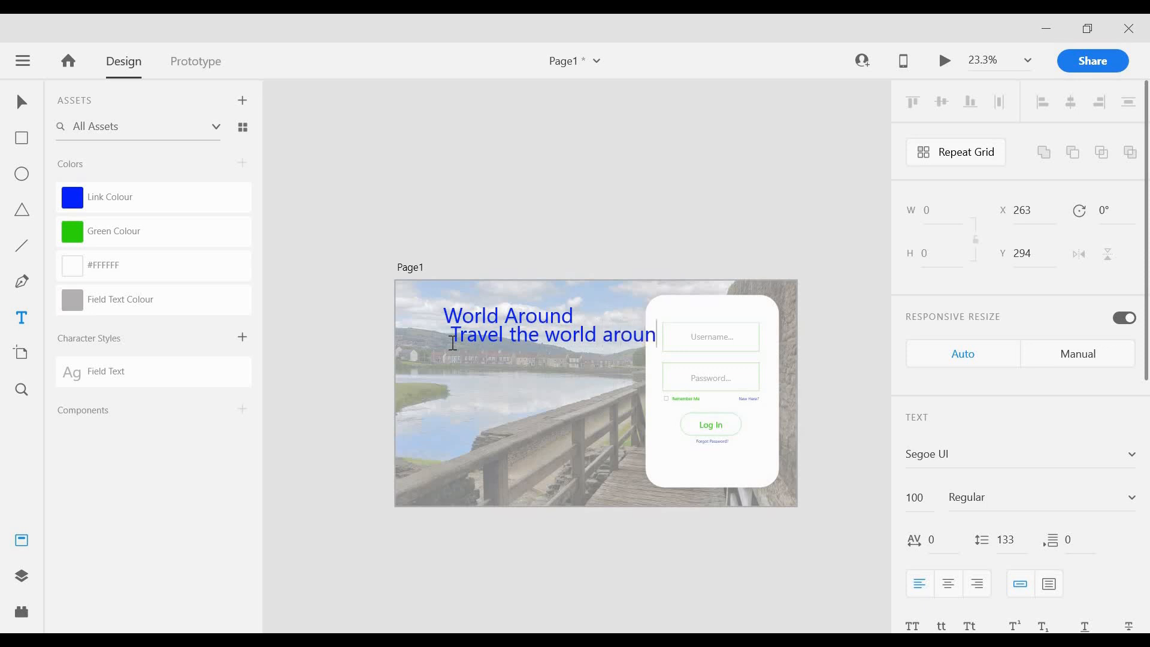
type("d with Us")
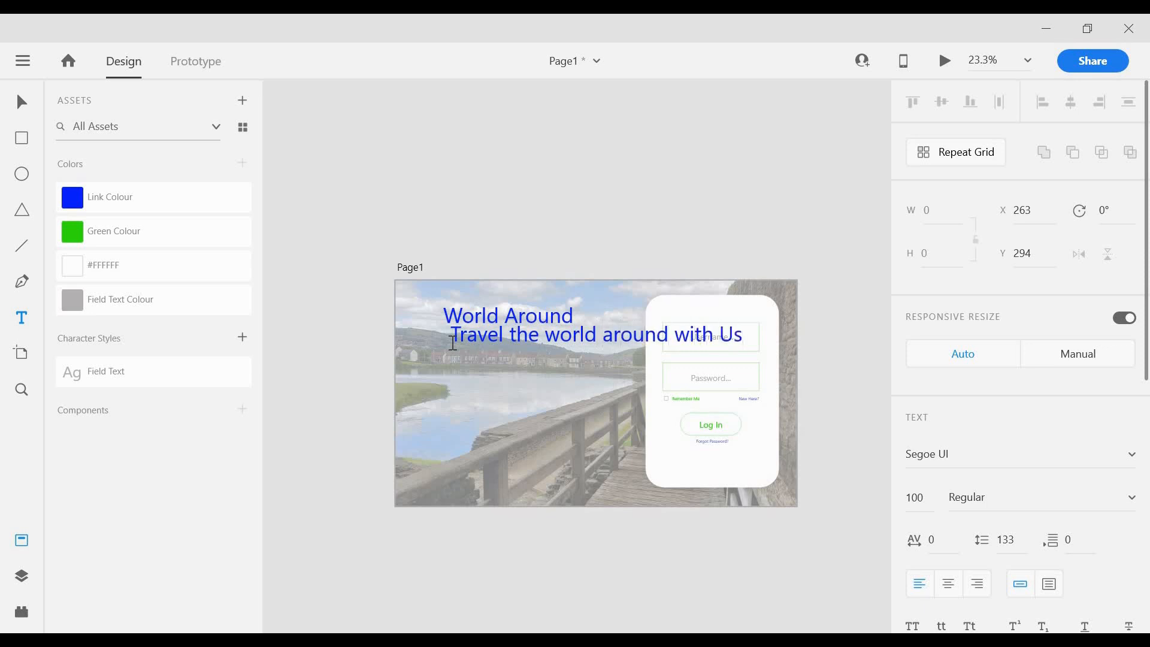
key("BackSpace")
key("BackSpace")
type("us")
Step: Set the tagline's font size to 30 and enlarge it to 50
left_click_drag(452, 342, 746, 372)
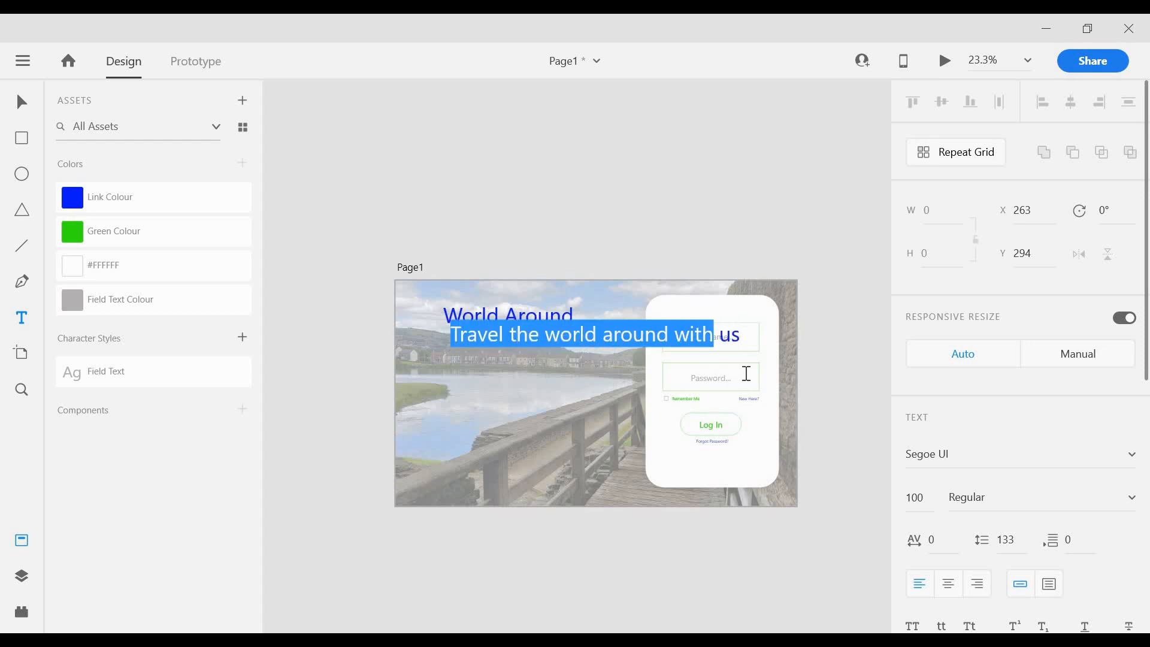
left_click(905, 500)
type("3")
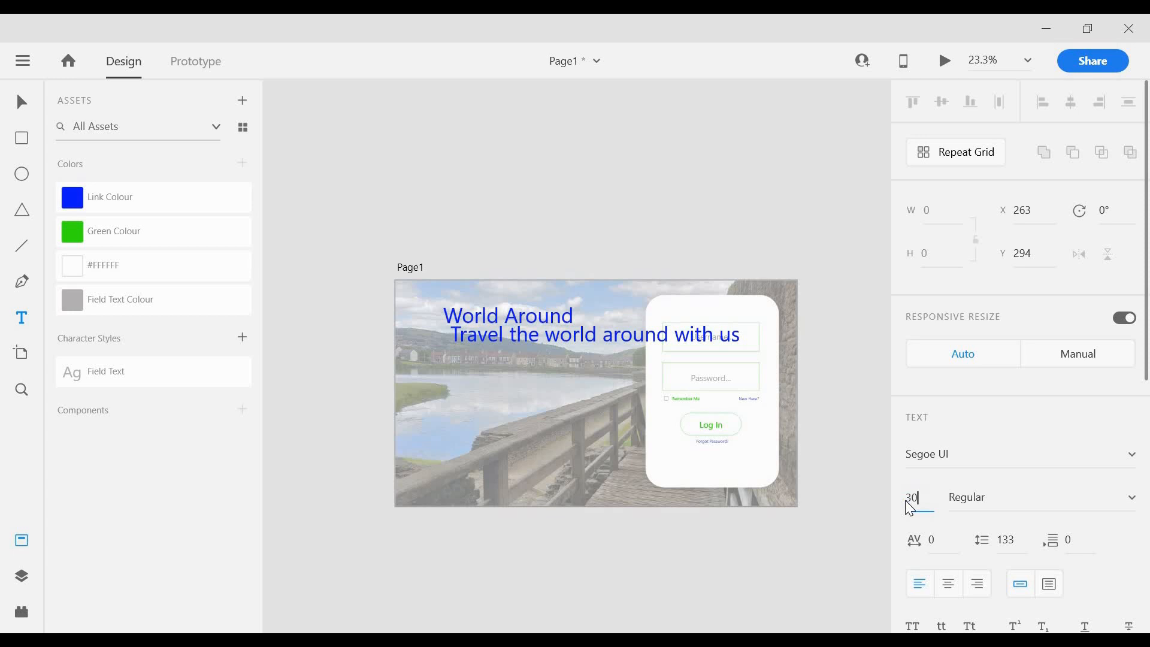
type("0")
key("Return")
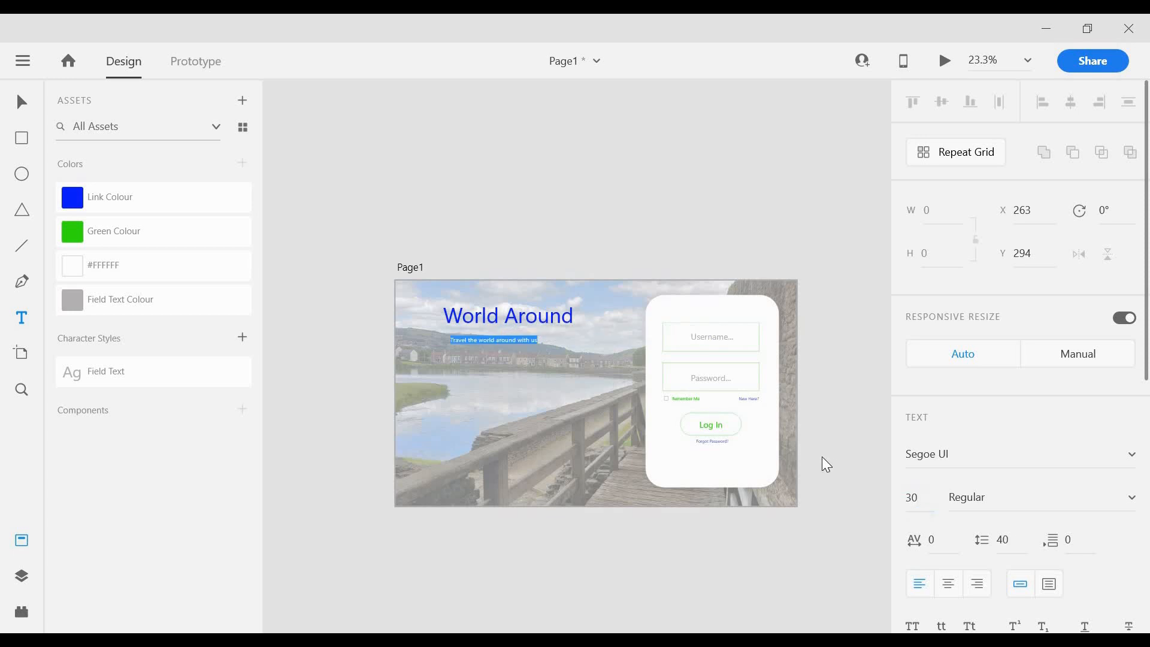
left_click(915, 501)
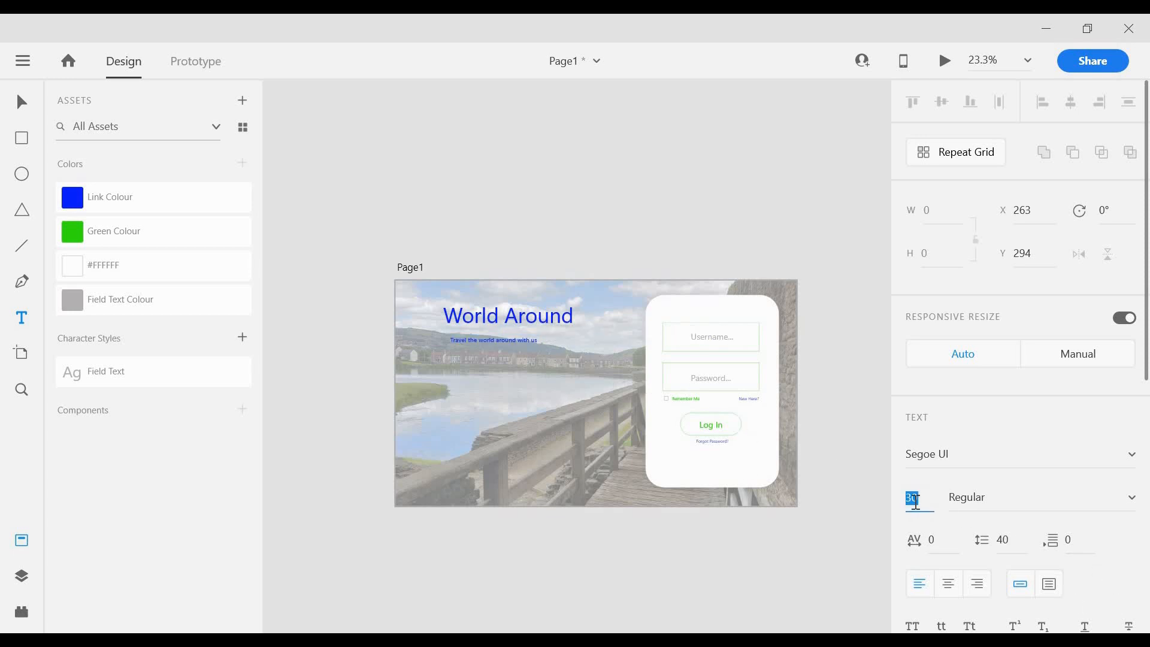
type("50")
key("Return")
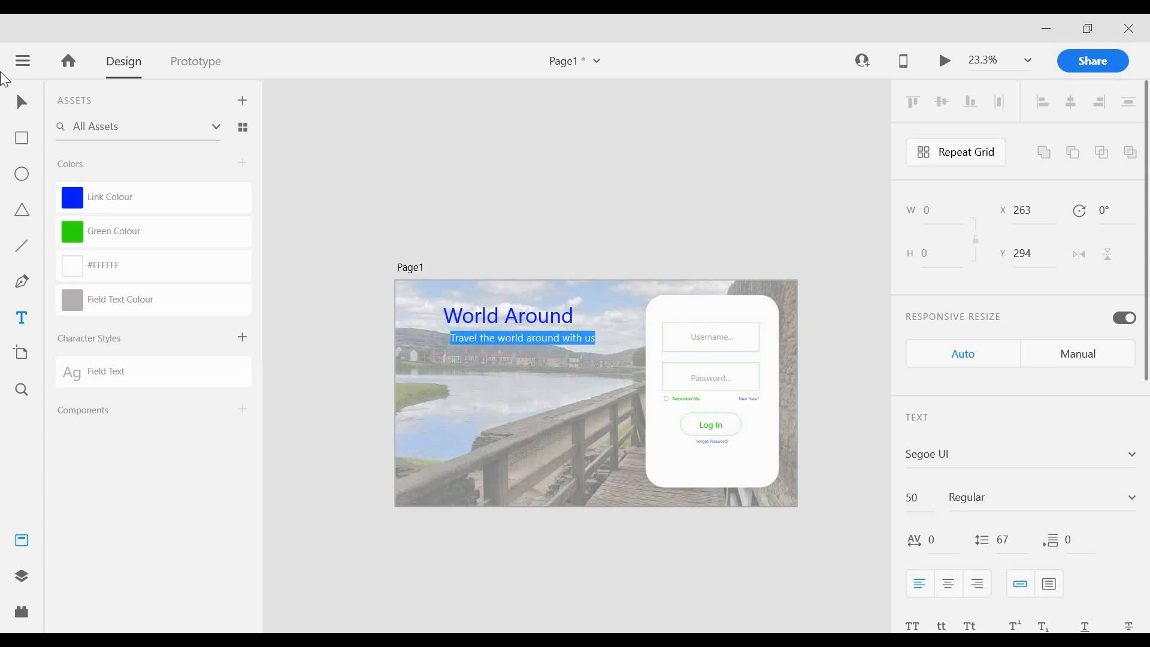
Step: Align the tagline's left edge with the World Around heading at X 229 and append ".." to its text
left_click(27, 102)
left_click_drag(538, 336, 526, 336)
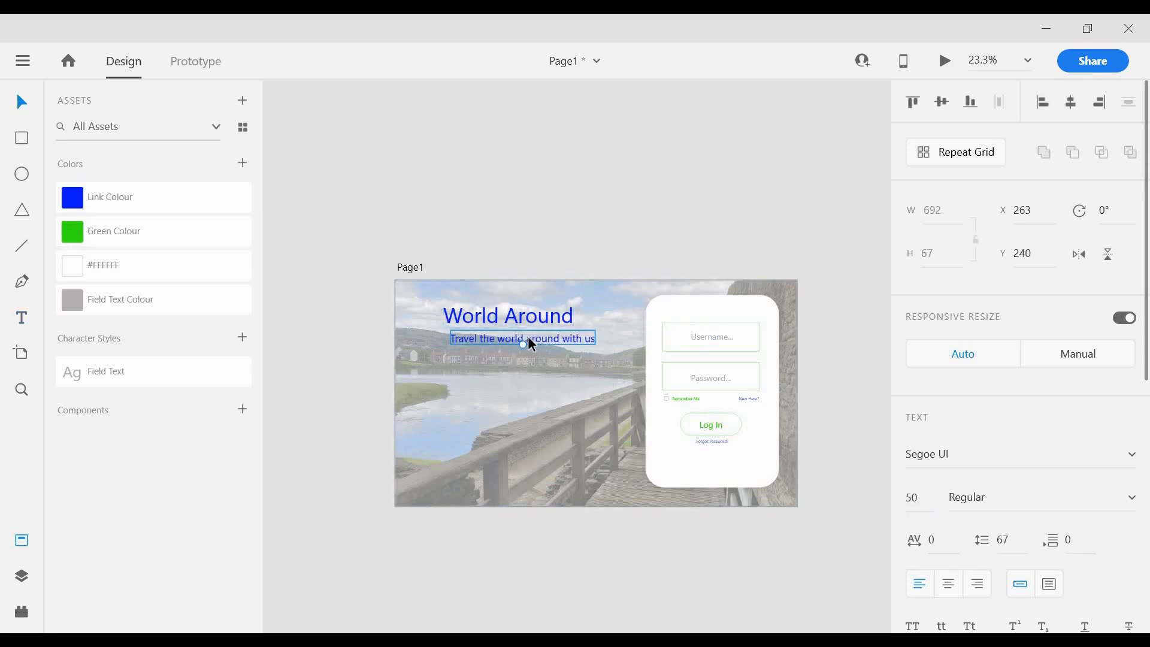
left_click(594, 336)
double_click(588, 337)
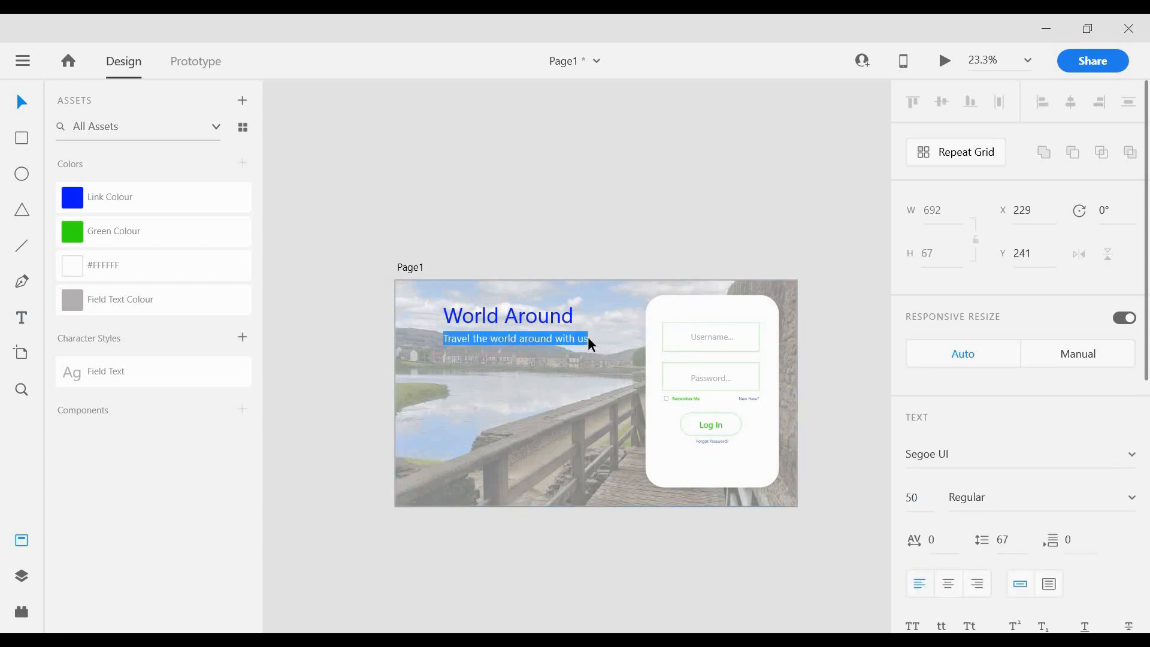
left_click(587, 337)
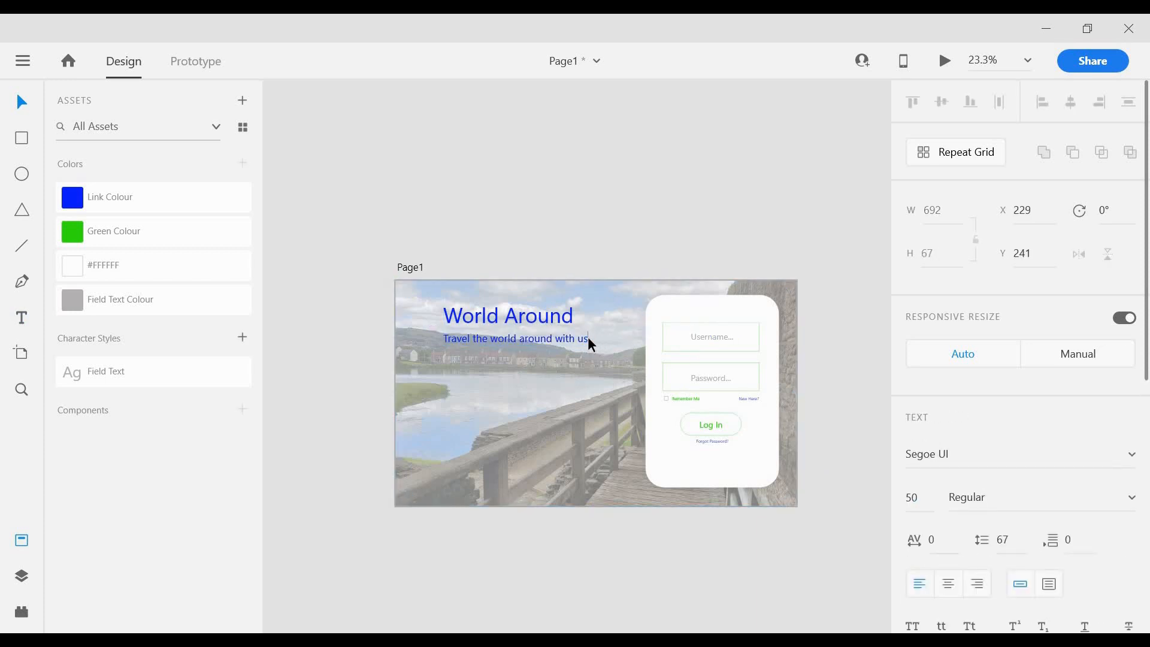
type("..")
left_click(584, 369)
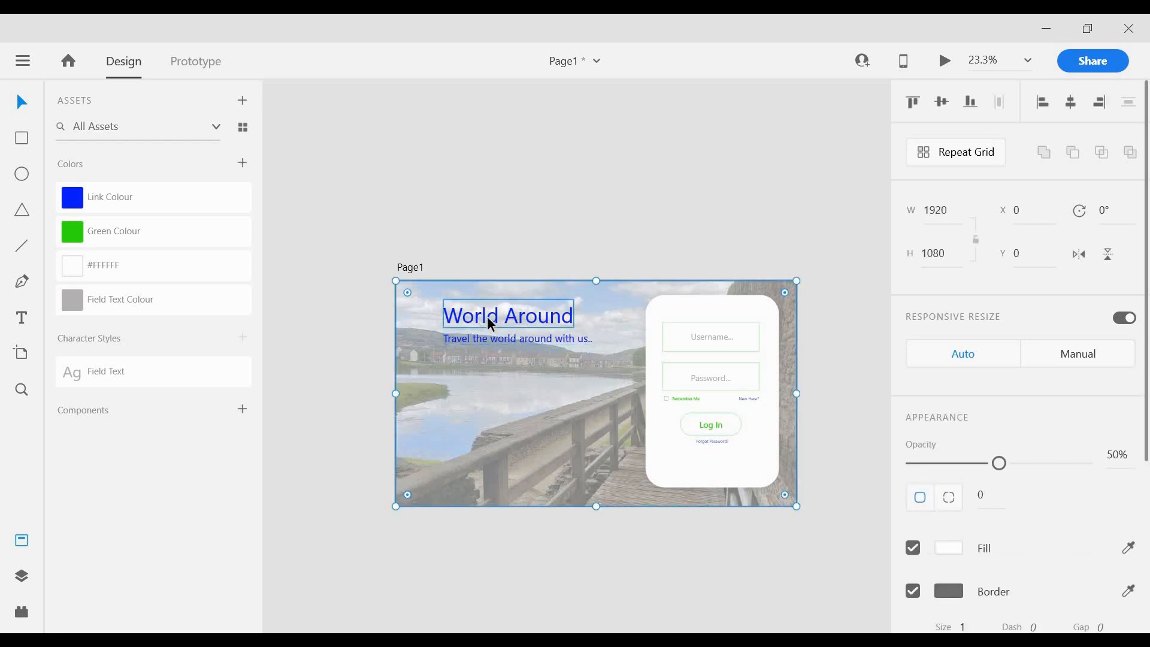
Step: Move the World Around heading down to Y 371 and the tagline beneath it to Y 507, and preview the page
key("ctrl+s")
left_click_drag(479, 329, 479, 383)
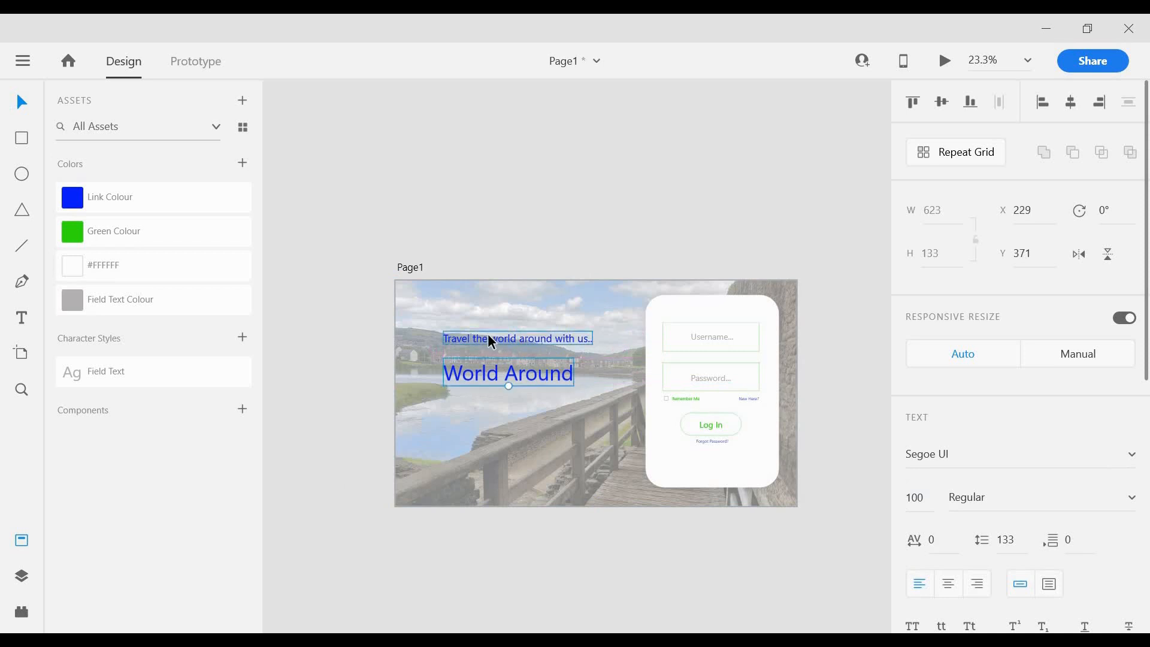
left_click_drag(486, 335, 485, 391)
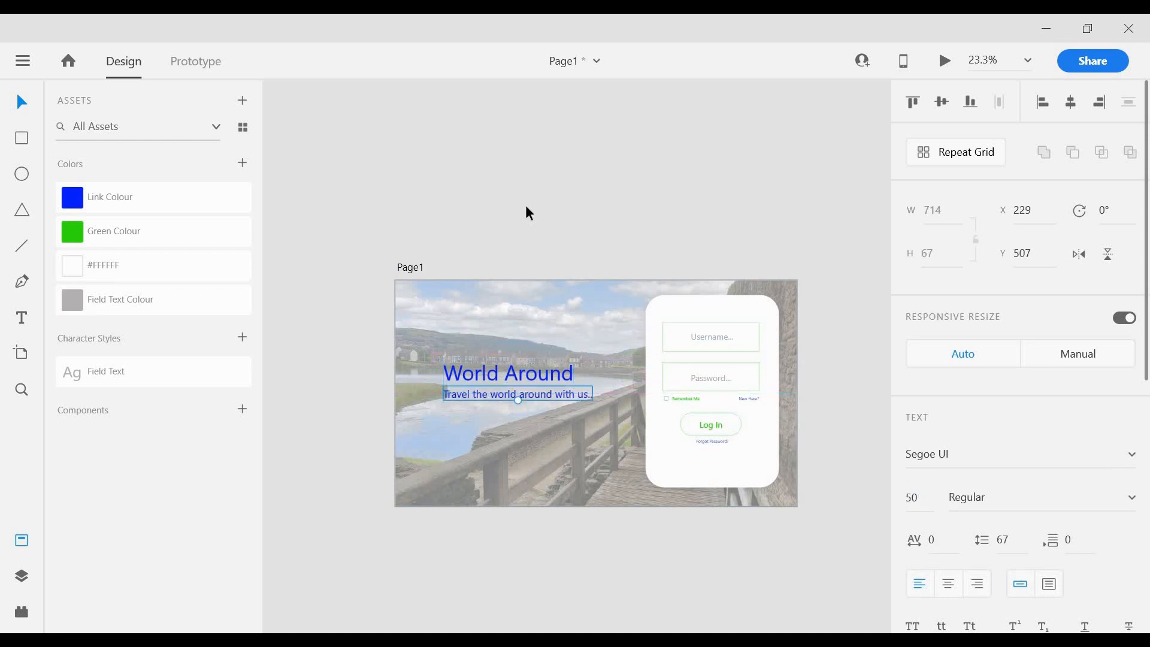
left_click(945, 60)
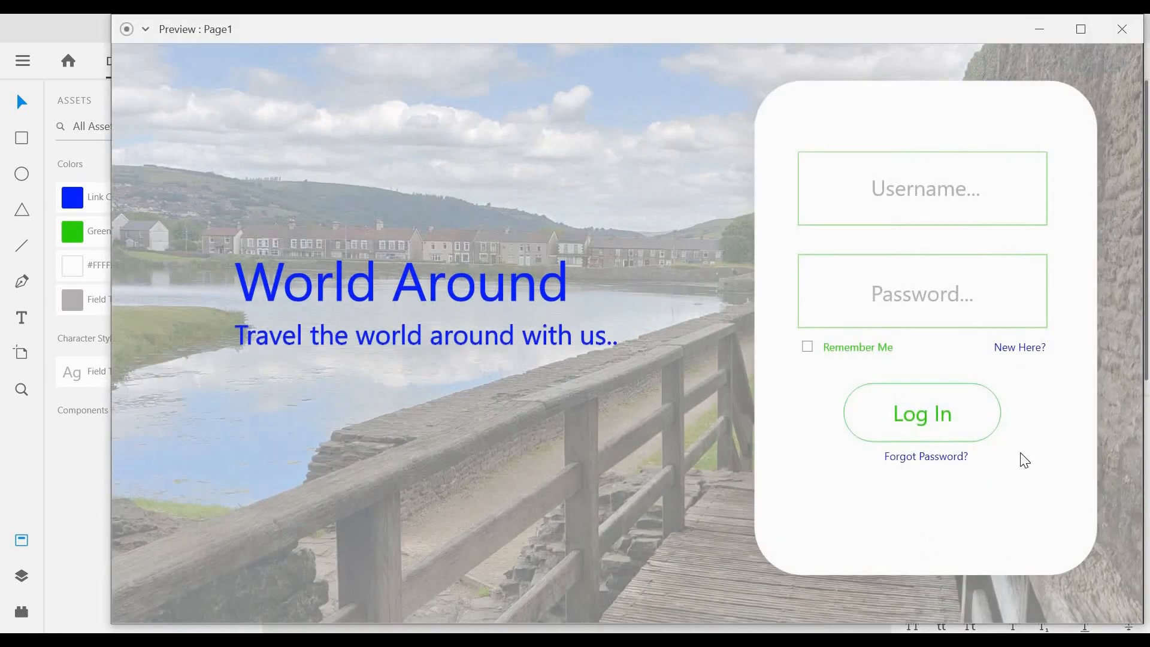
left_click(1122, 29)
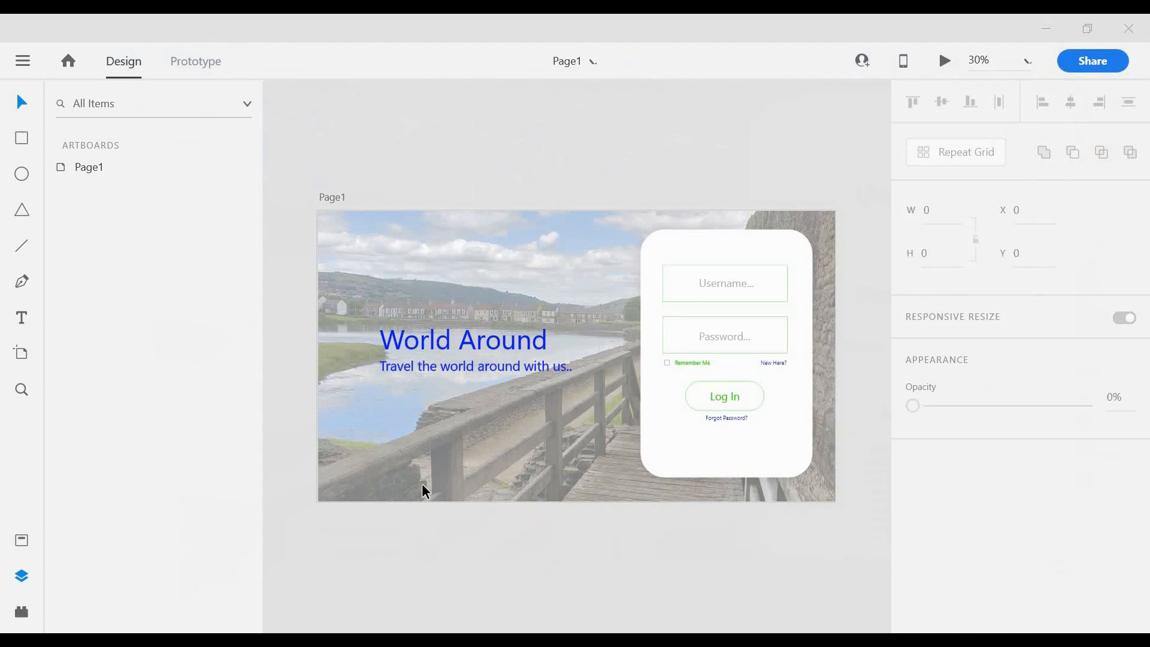
Step: Delete the letter "A" from "Around" in the heading so it reads "World round"
double_click(474, 343)
left_click(474, 344)
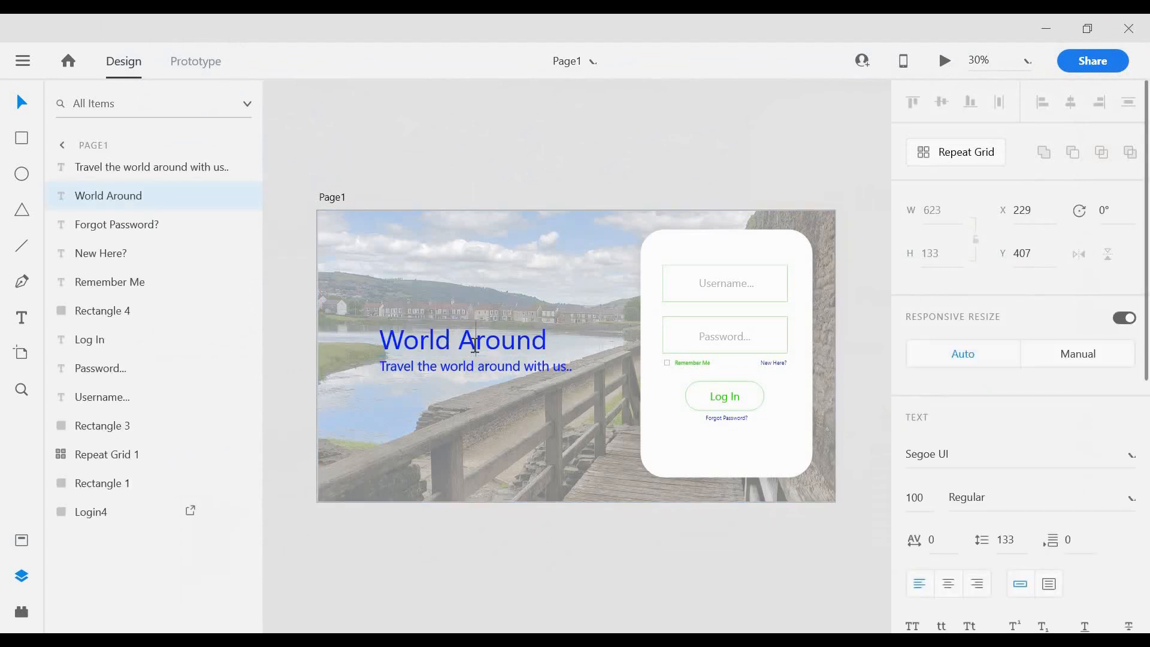
key("BackSpace")
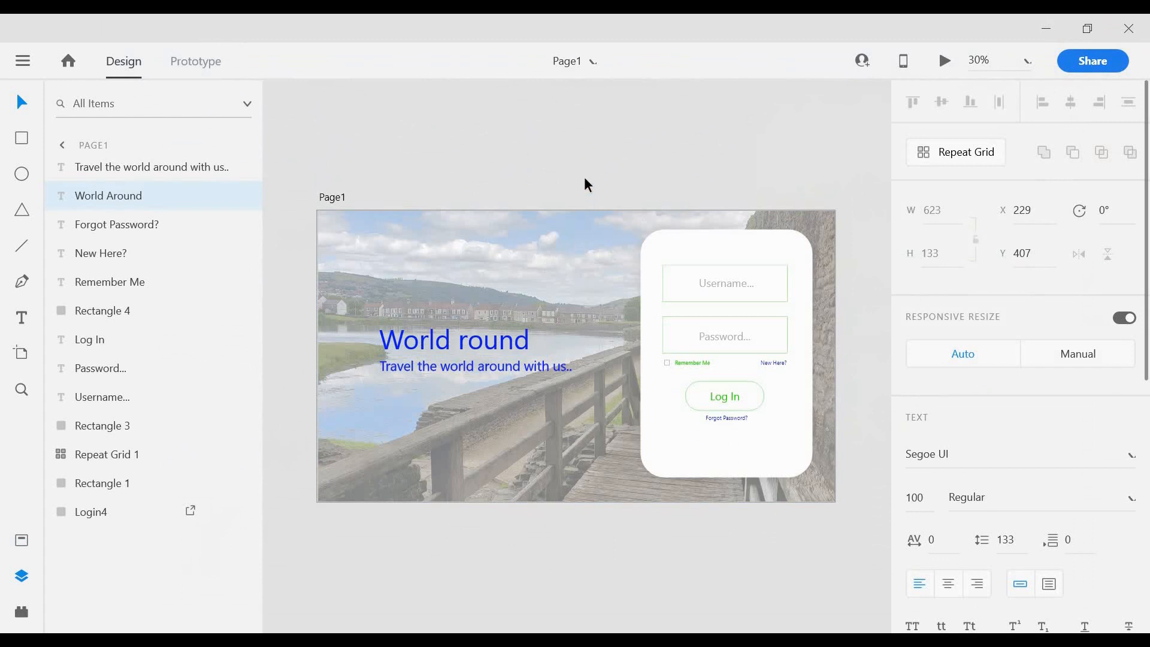
key("Escape")
Step: Paste the copied pink airplane icon and place it between "World" and "round" in the heading
right_click(536, 172)
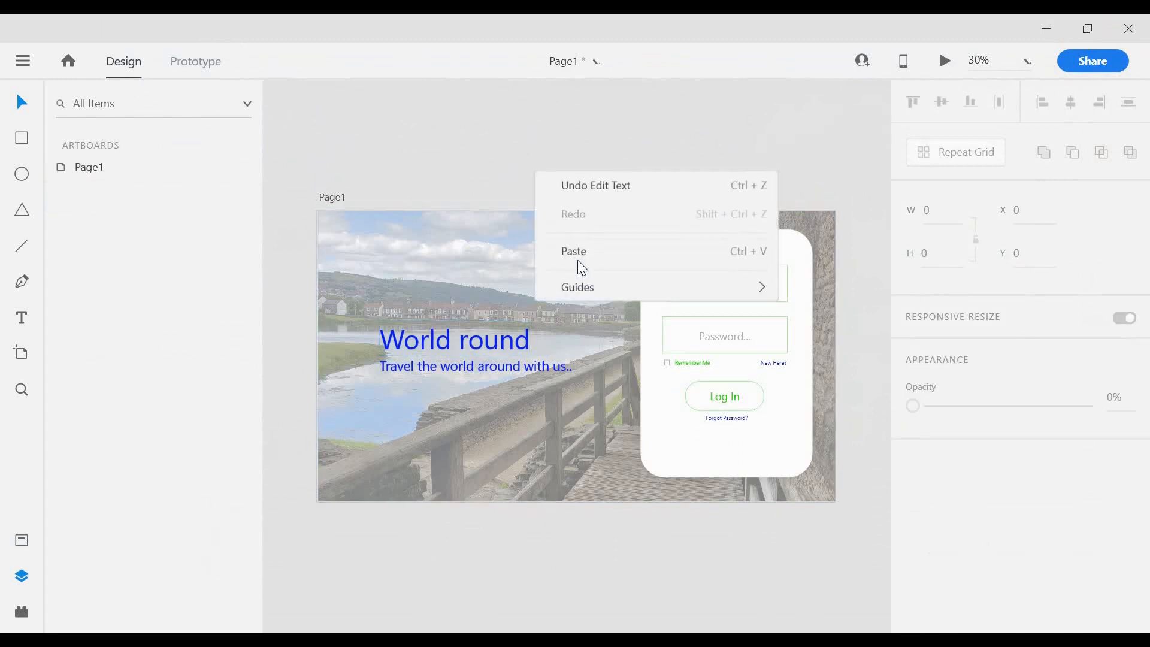
left_click(574, 252)
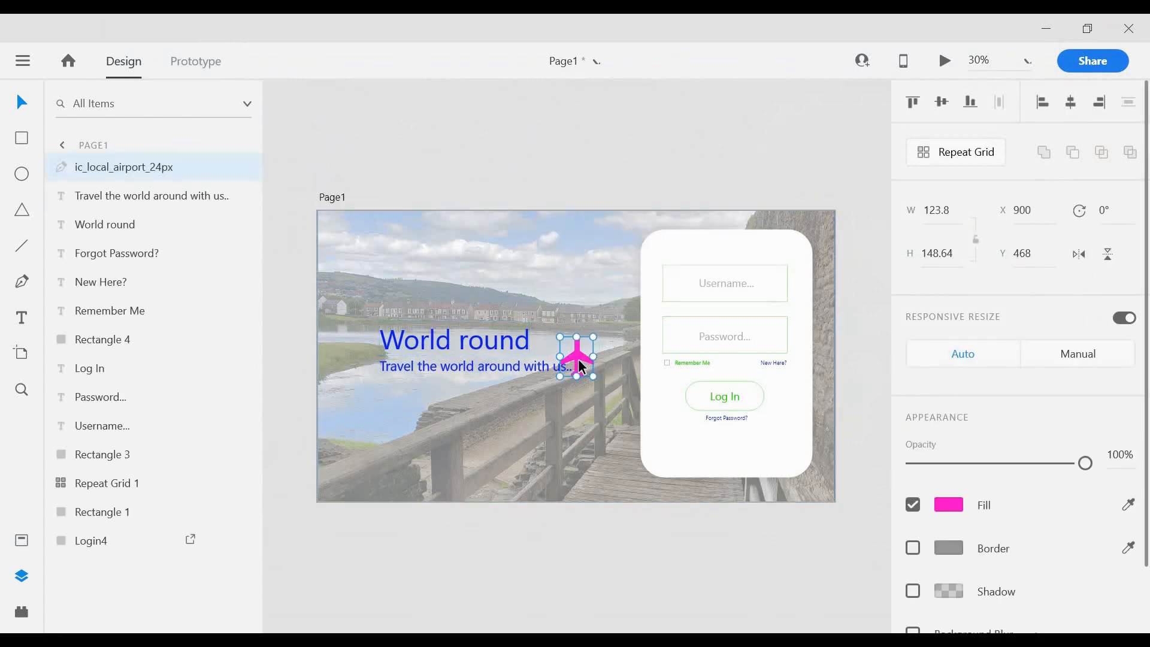
left_click_drag(512, 335, 461, 344)
Step: Insert extra spaces between "World" and "round" in the heading to make room for the airplane icon
left_click(458, 345)
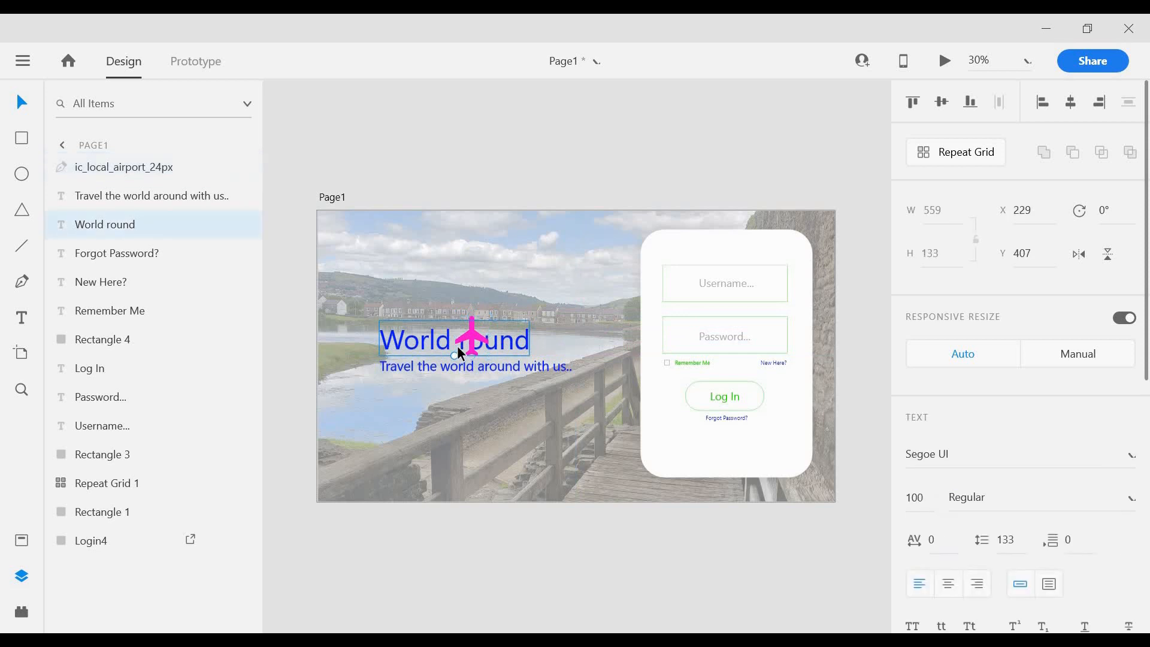
double_click(458, 346)
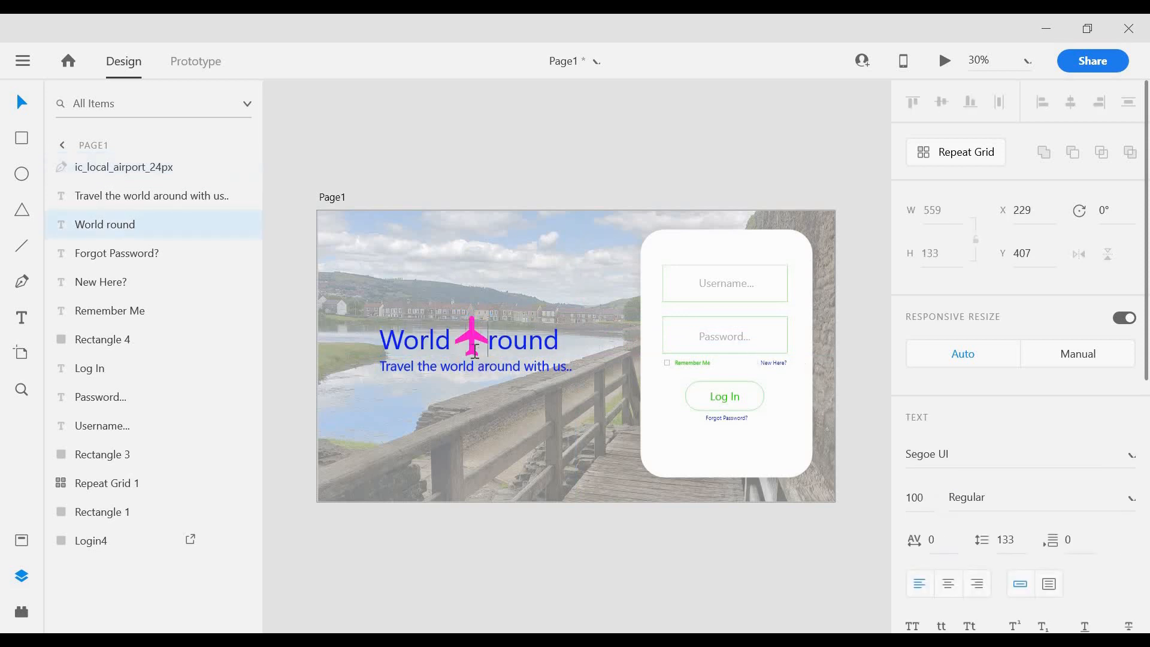
key("BackSpace")
key("Escape")
scroll(461, 419, "up", 3)
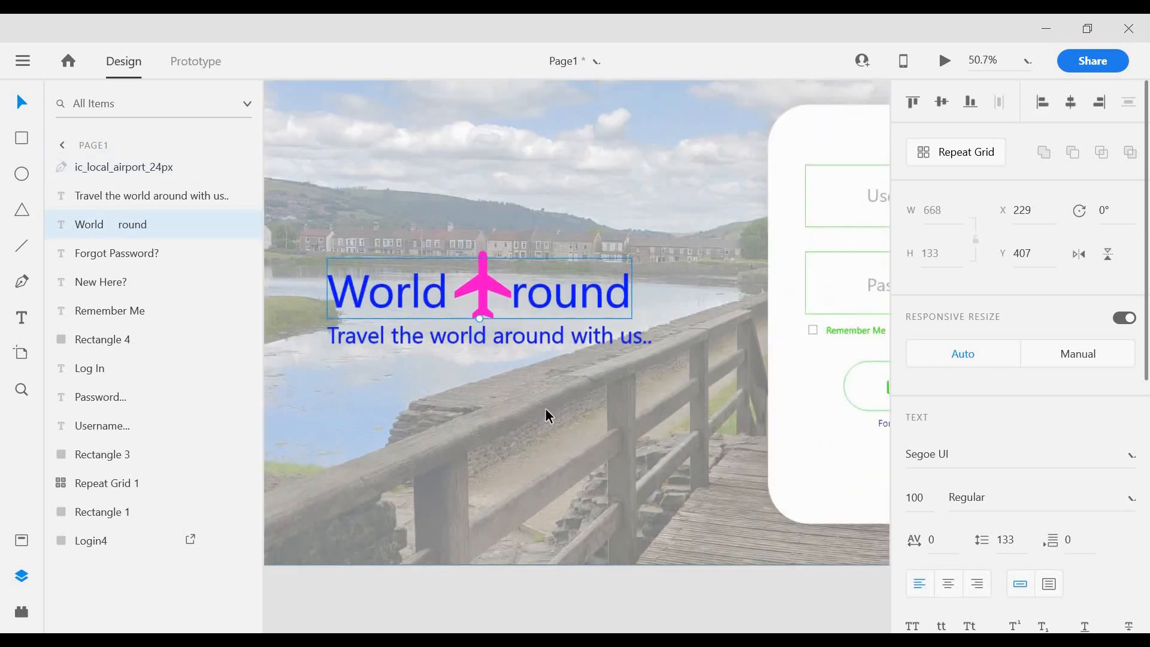
scroll(545, 408, "down", 4)
left_click(522, 362)
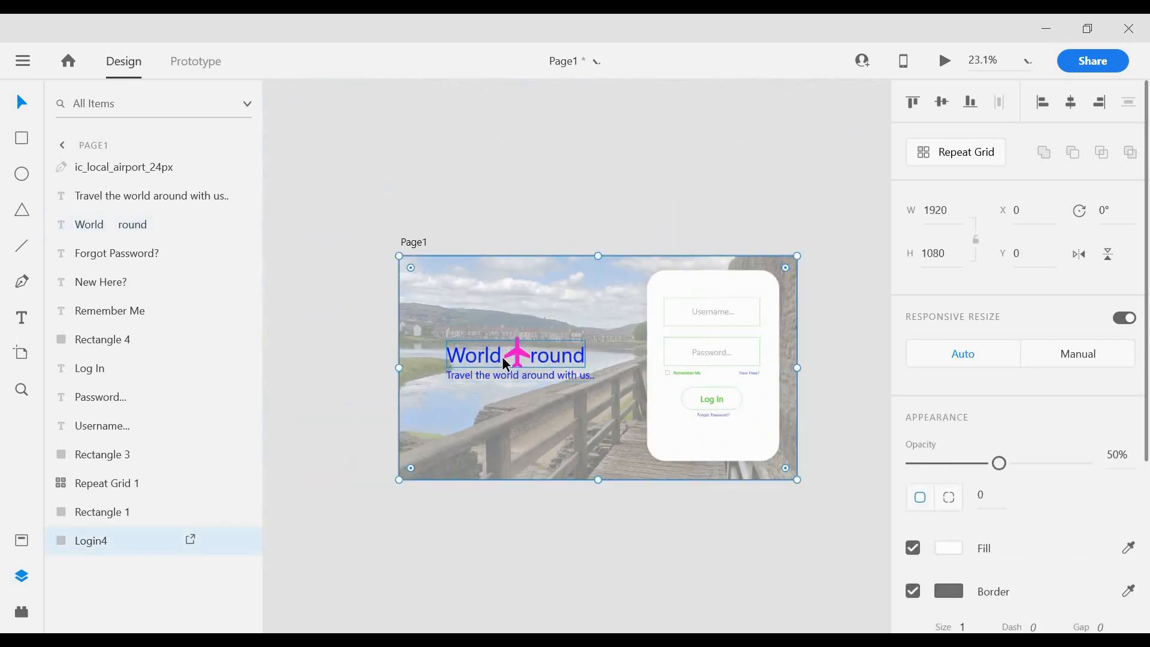
left_click(503, 359)
double_click(502, 358)
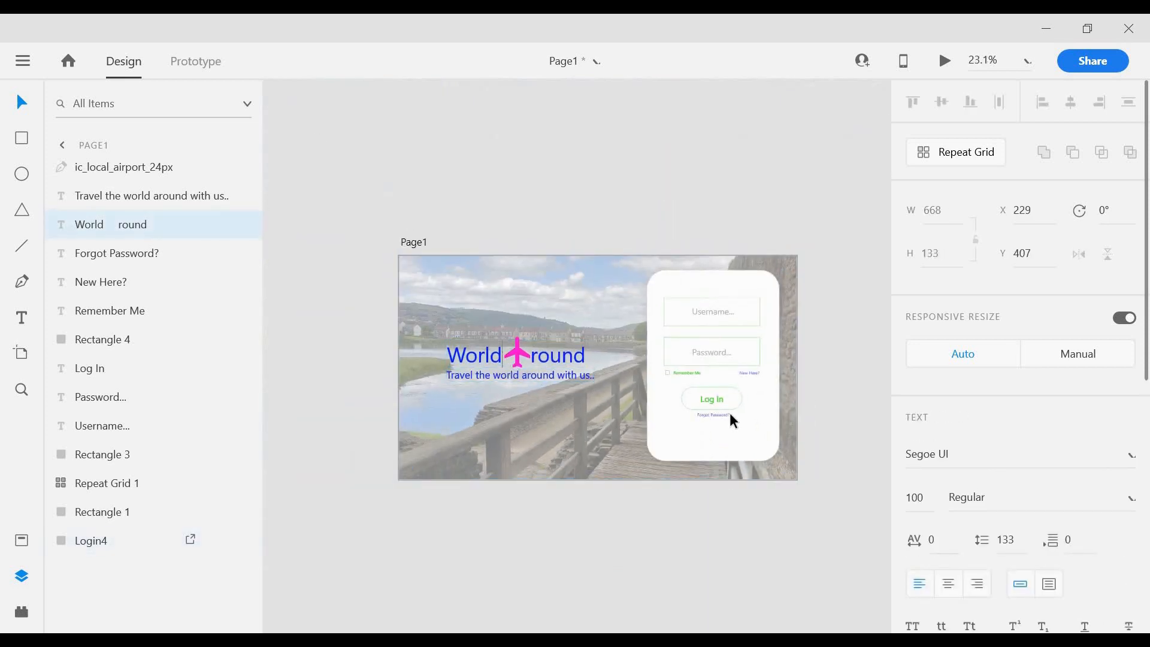
key("Escape")
Step: Shift the airplane icon to the middle of the heading's gap, at about X 524, Y 391
left_click(516, 345)
left_click(542, 403)
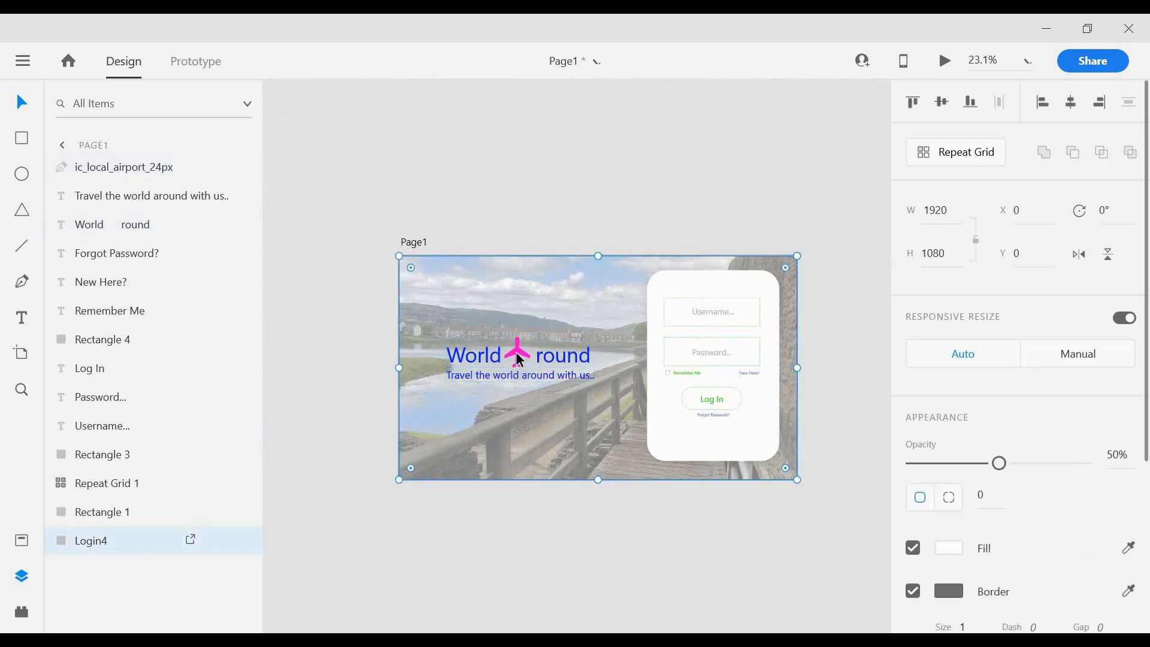
left_click(521, 351)
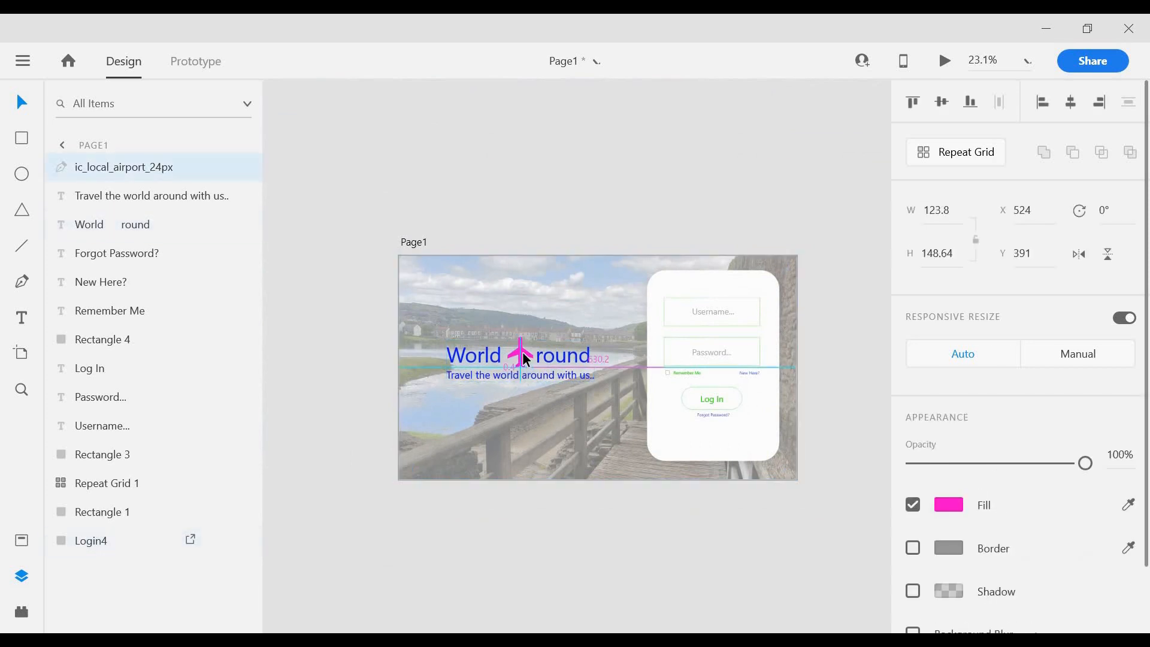
left_click(576, 388)
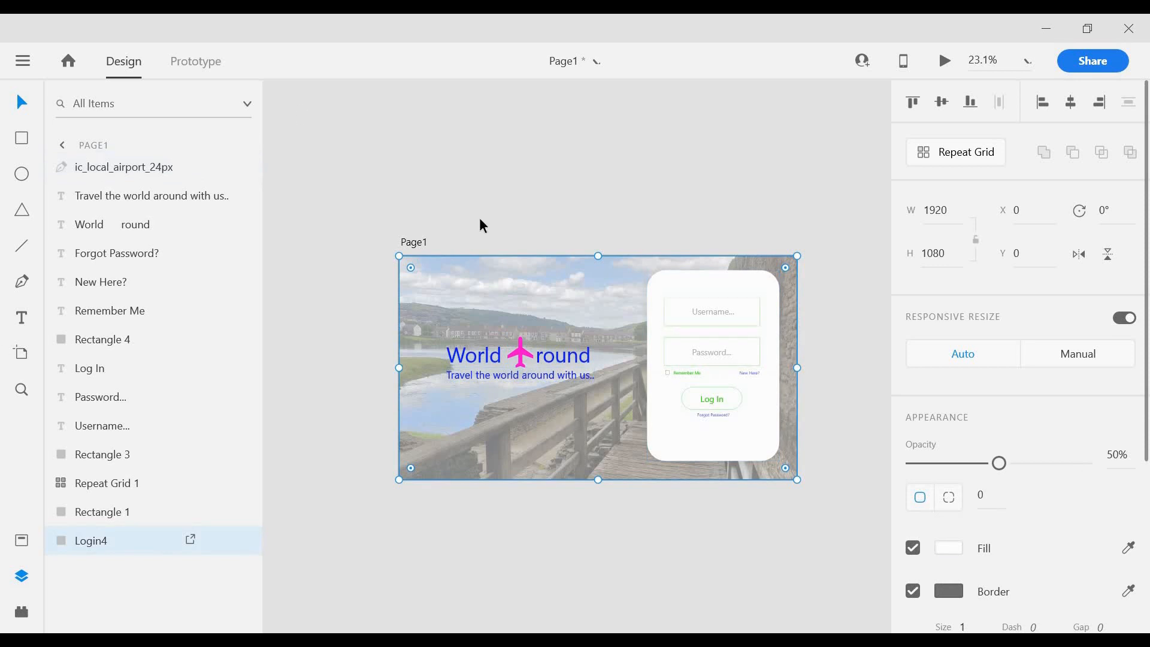
Step: Copy the Page1 artboard and paste two duplicates of it in a row beside the original
scroll(380, 223, "down", 2)
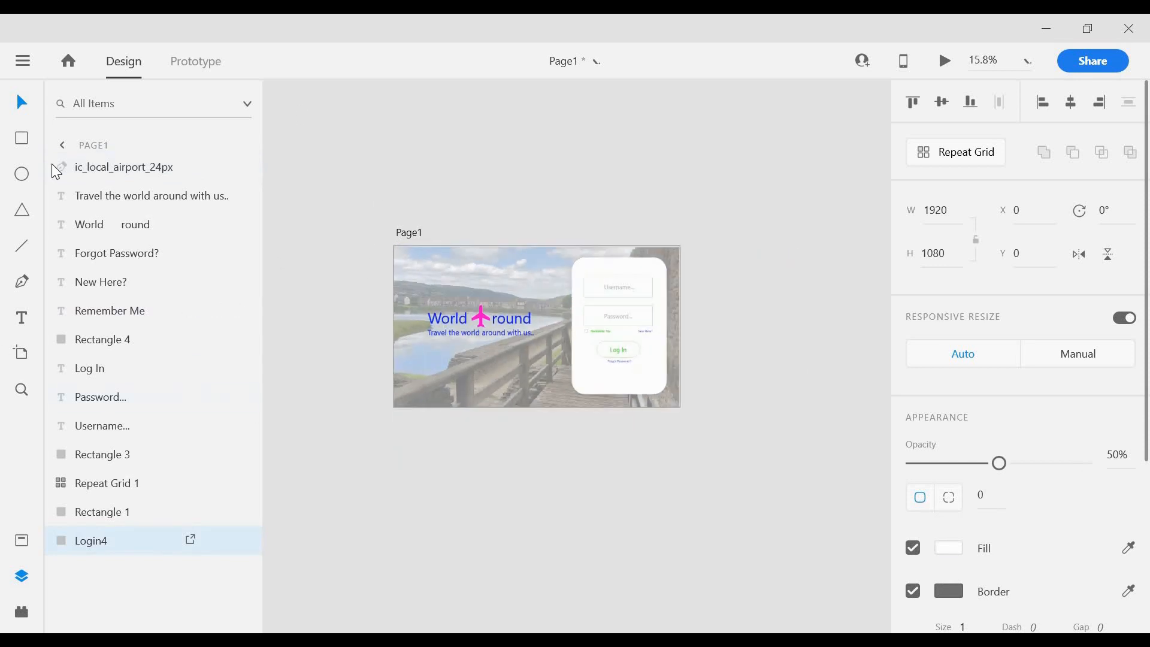
left_click(18, 584)
left_click(18, 584)
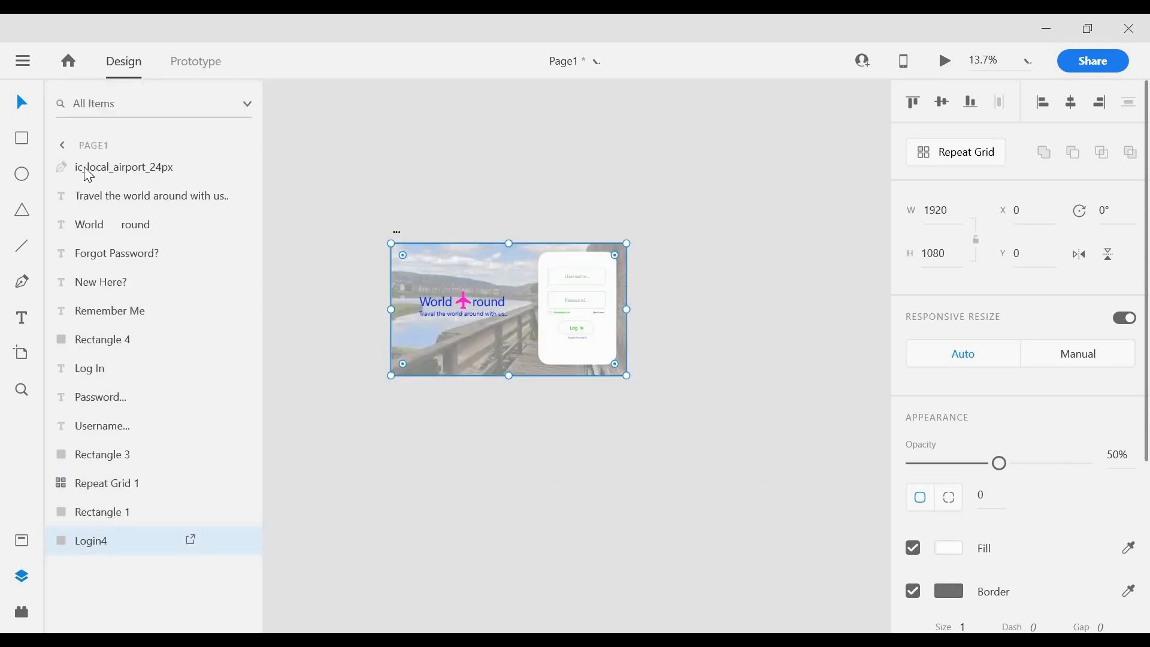
left_click(62, 146)
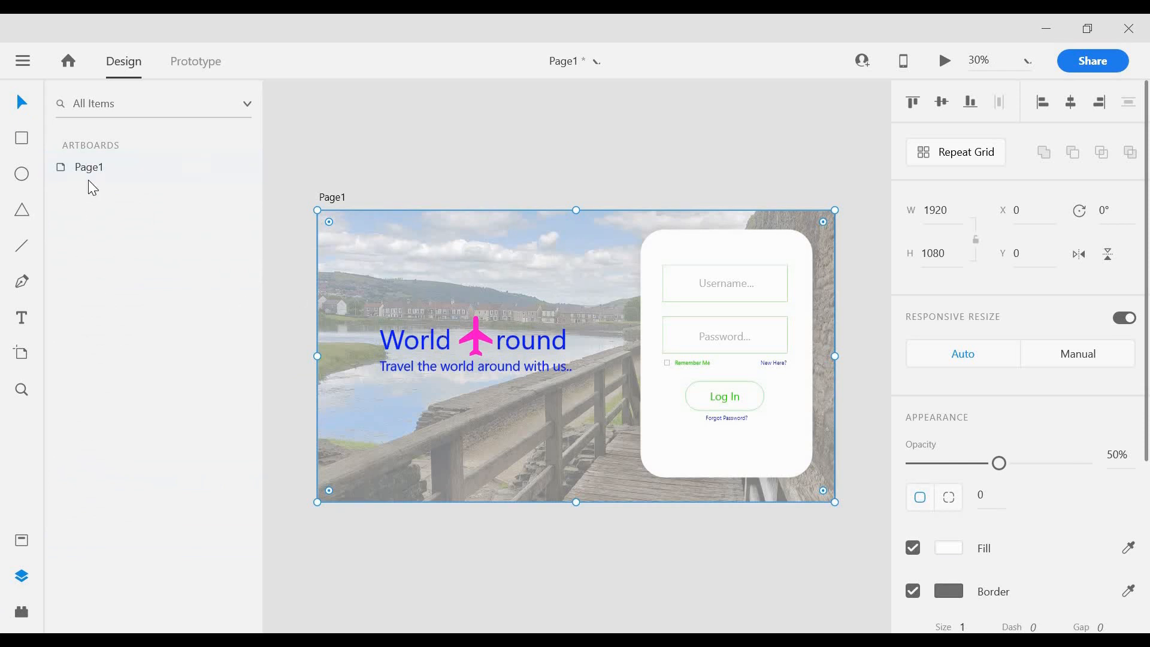
right_click(106, 174)
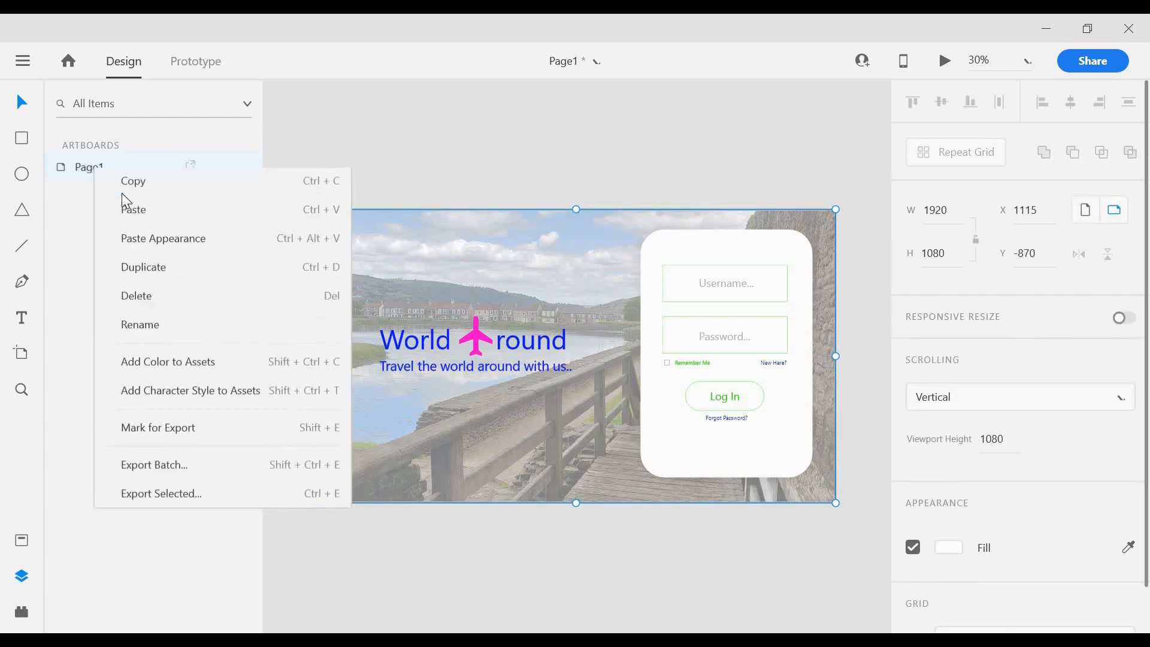
right_click(635, 143)
left_click(676, 225)
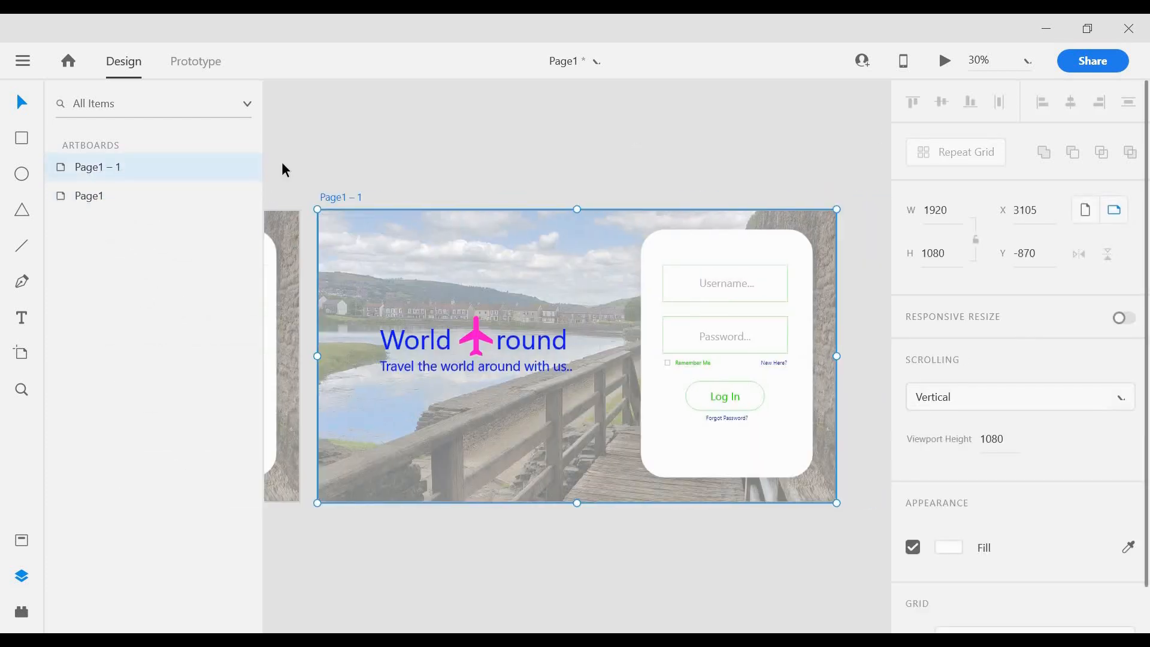
right_click(441, 133)
left_click(482, 213)
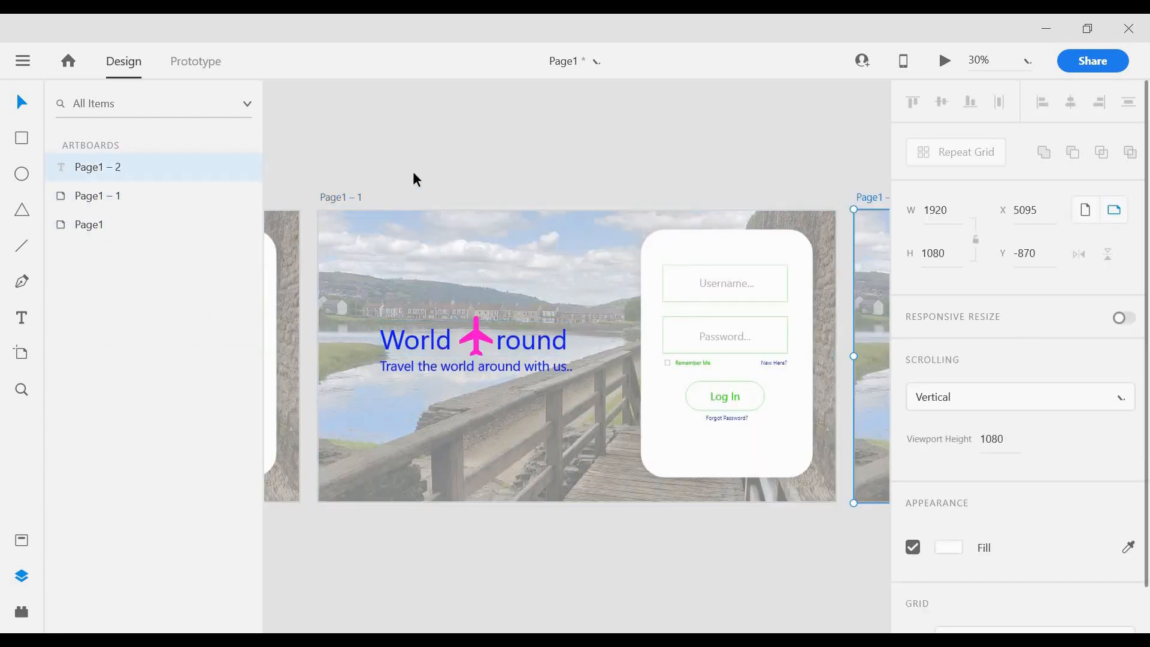
Step: Rename the first duplicate artboard, Page1 – 1, as Page2
scroll(382, 200, "down", 3)
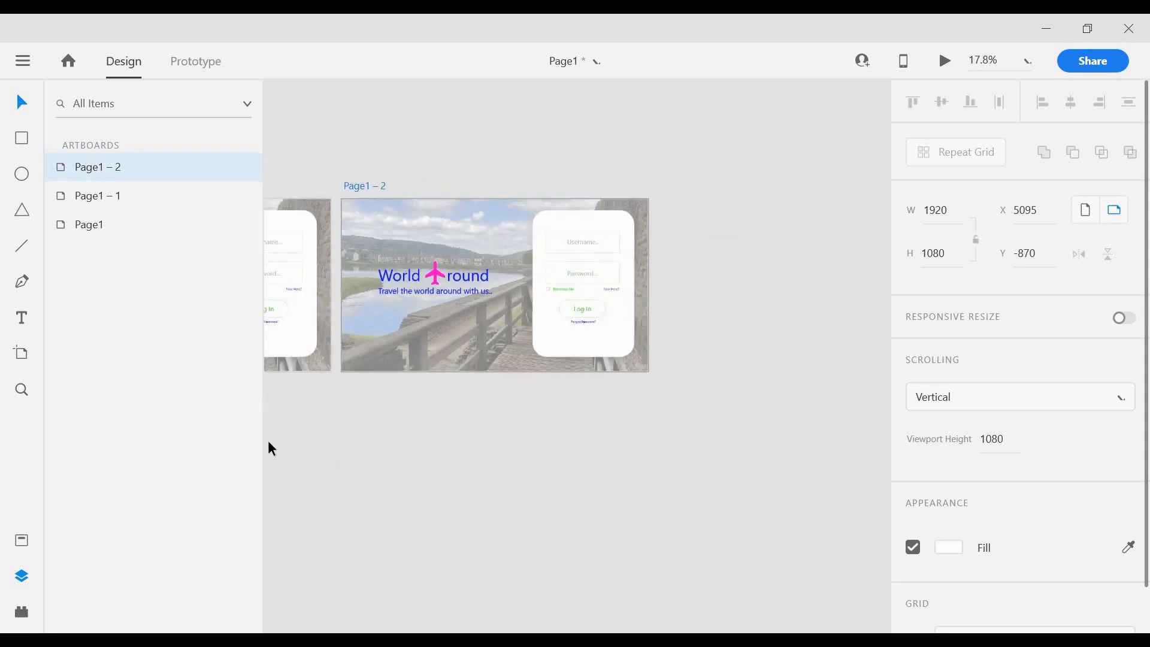
left_click(265, 440)
scroll(419, 431, "left", 3)
scroll(557, 395, "left", 2)
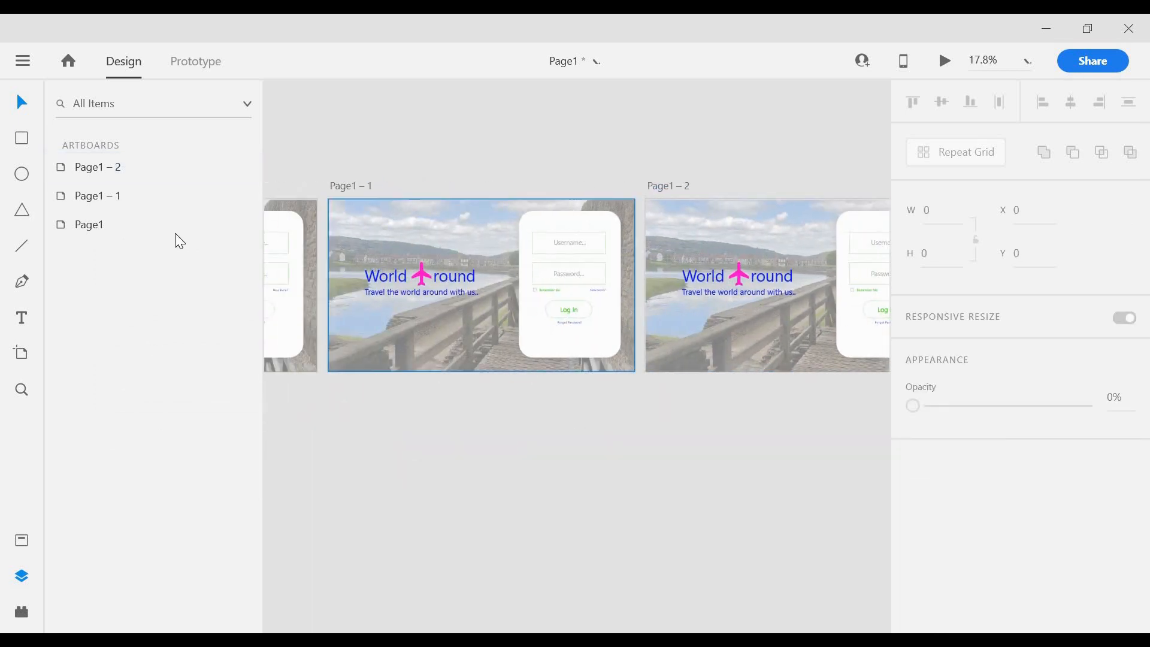
left_click(461, 228)
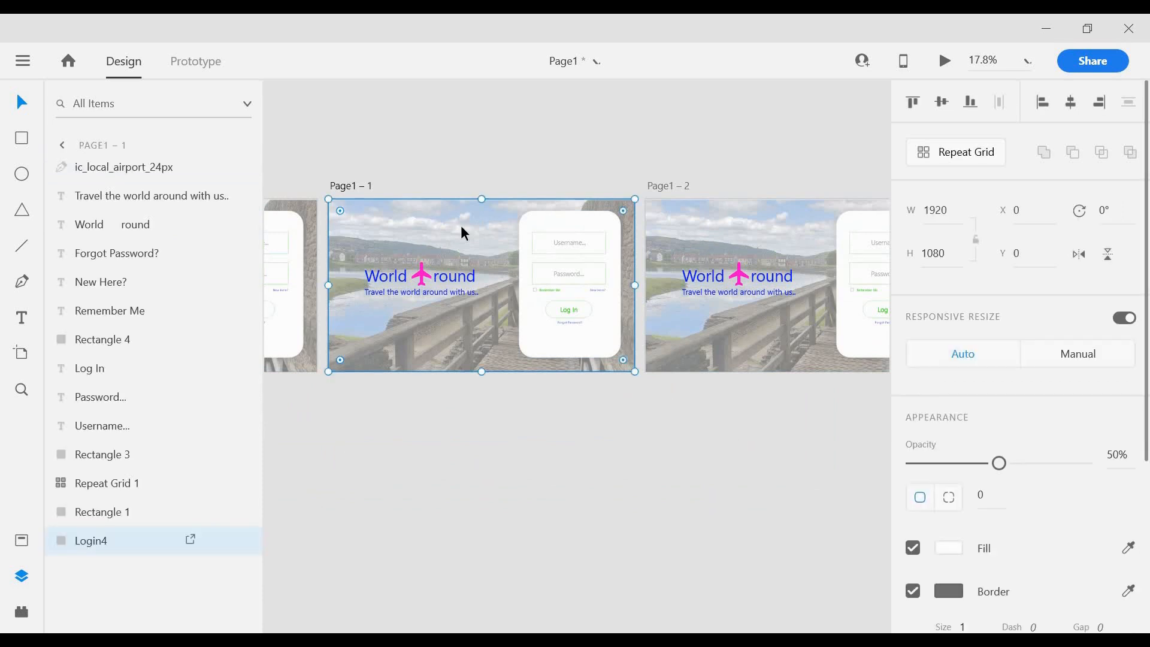
double_click(352, 189)
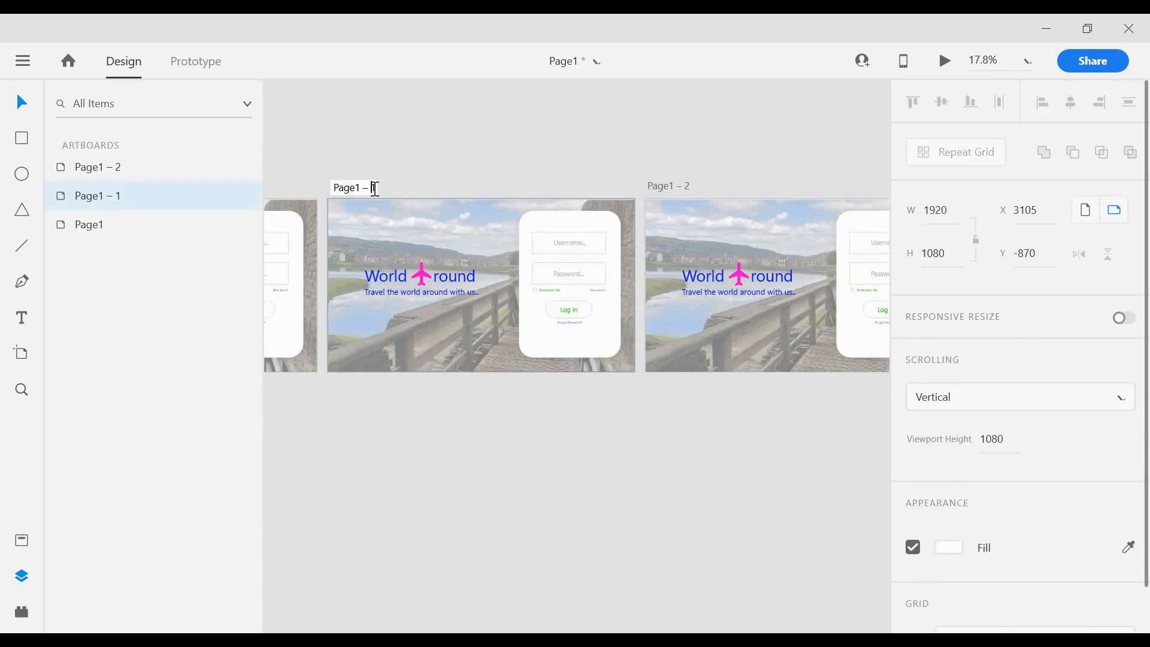
key("BackSpace")
key("BackSpace")
key("BackSpace")
key("BackSpace")
type("2")
key("Return")
double_click(354, 187)
key("Return")
Step: Rename the second duplicate artboard, Page1 – 2, as Page3
left_click(666, 183)
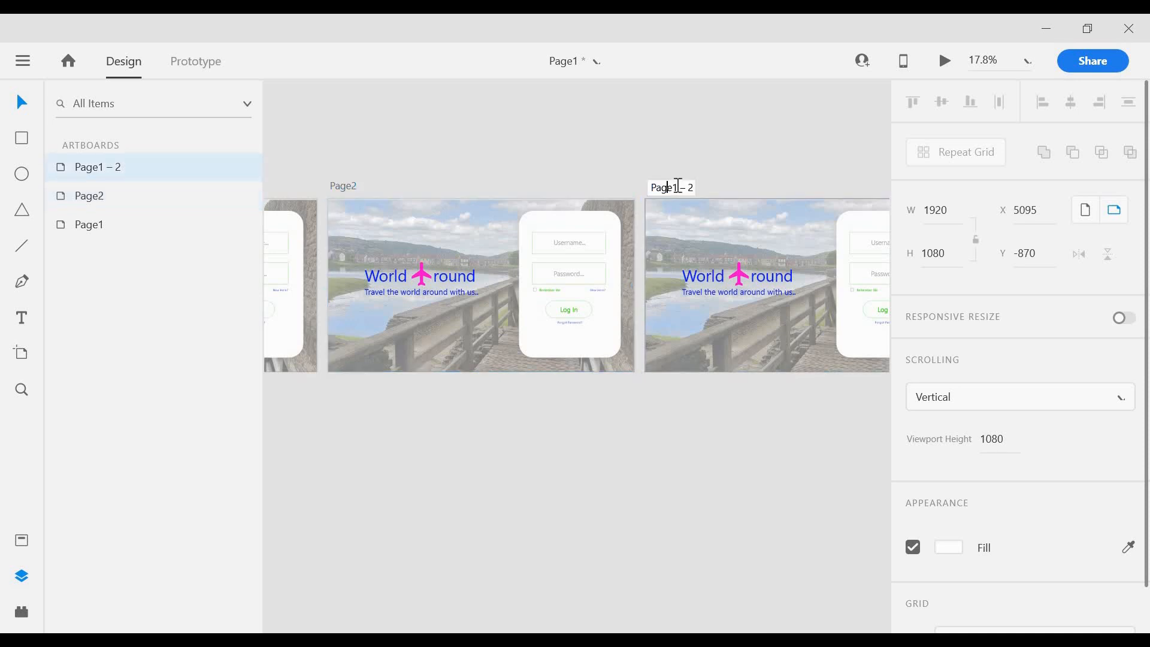
double_click(683, 185)
key("Right")
key("Right")
key("BackSpace")
key("BackSpace")
key("Right")
key("Right")
key("BackSpace")
key("BackSpace")
key("BackSpace")
type("3")
key("Return")
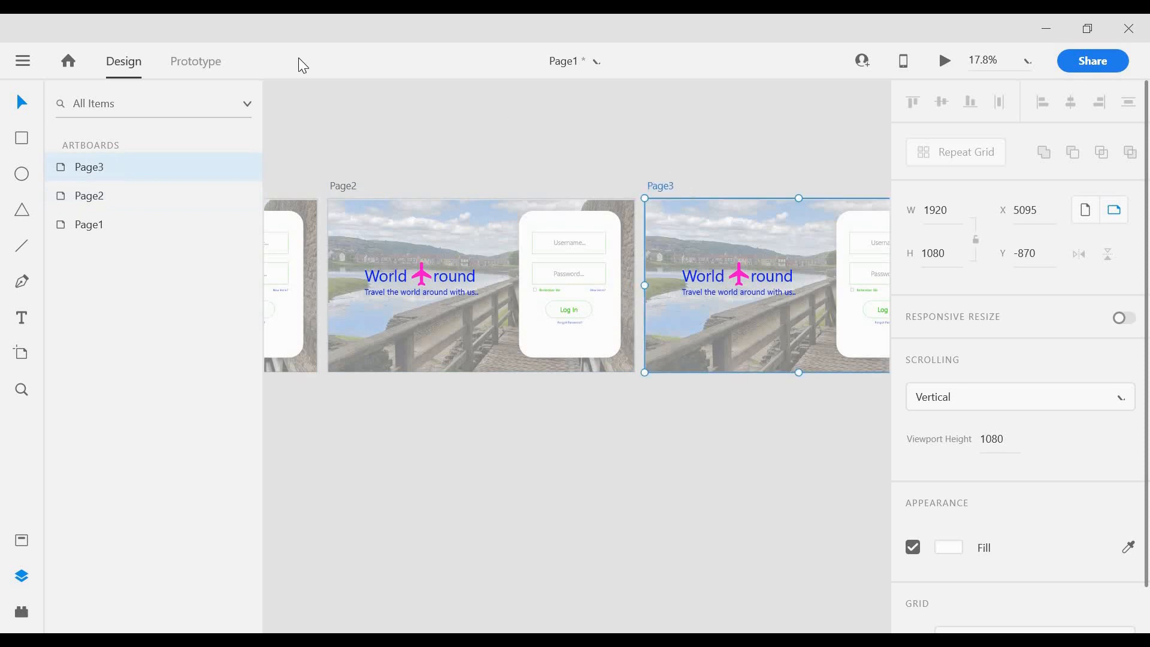
Step: Replace Page2's background photo with the Login7 image from the Images folder in File Explorer
left_click(342, 187)
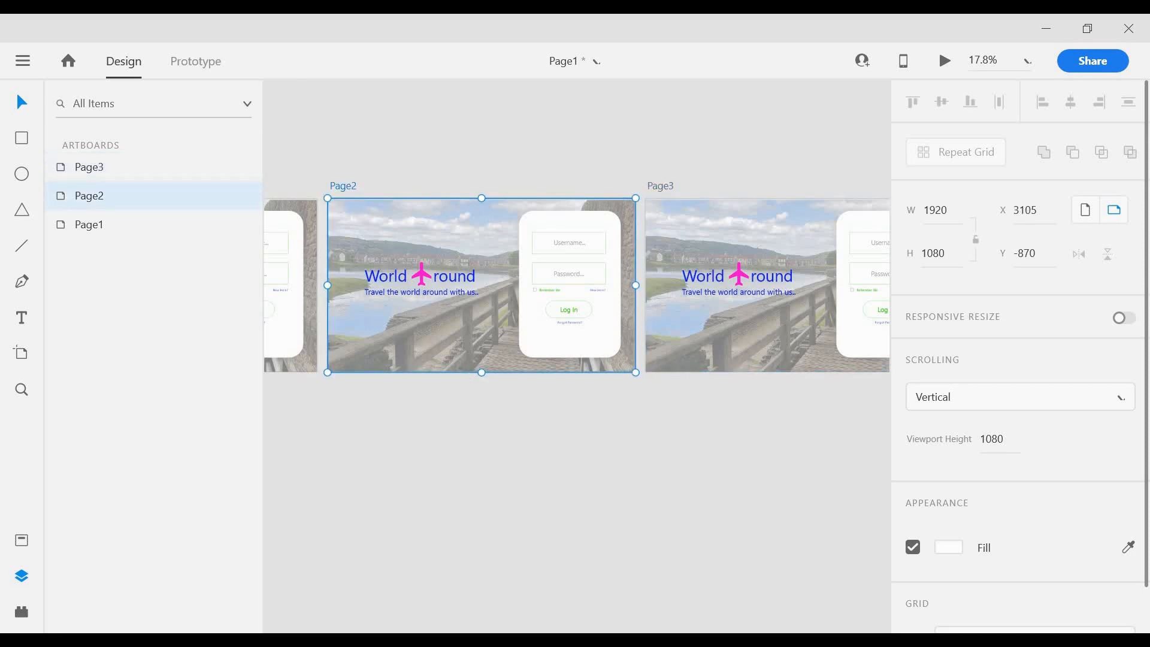
key("alt+Tab")
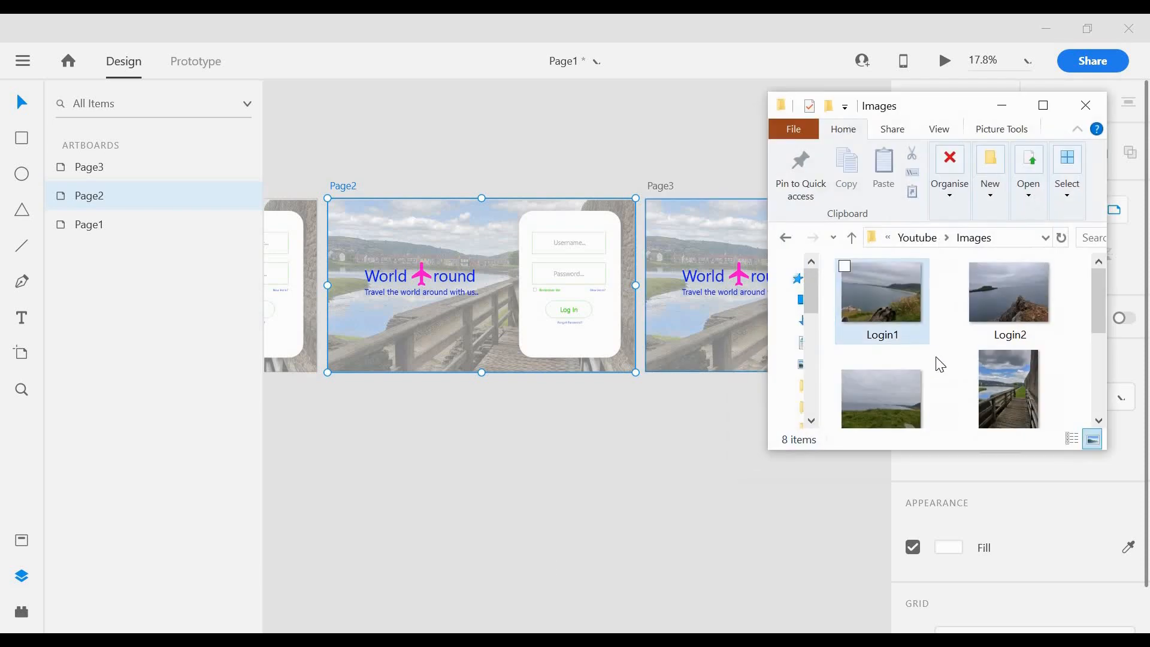
scroll(946, 374, "down", 3)
scroll(950, 380, "down", 2)
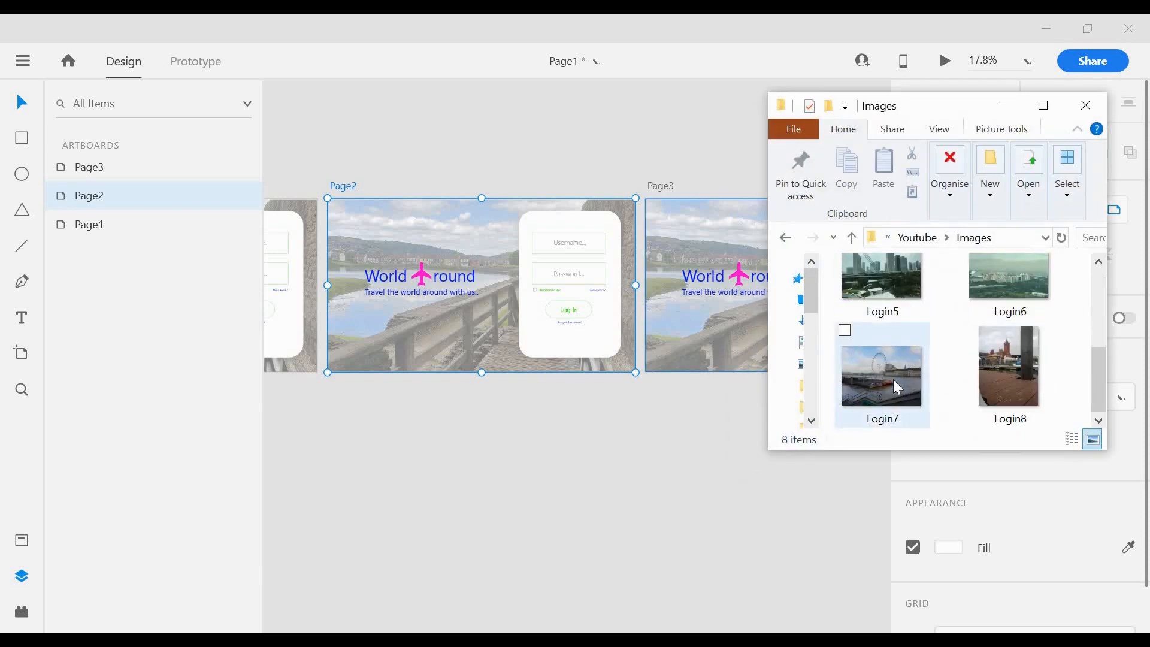
left_click(893, 379)
left_click_drag(873, 419, 496, 362)
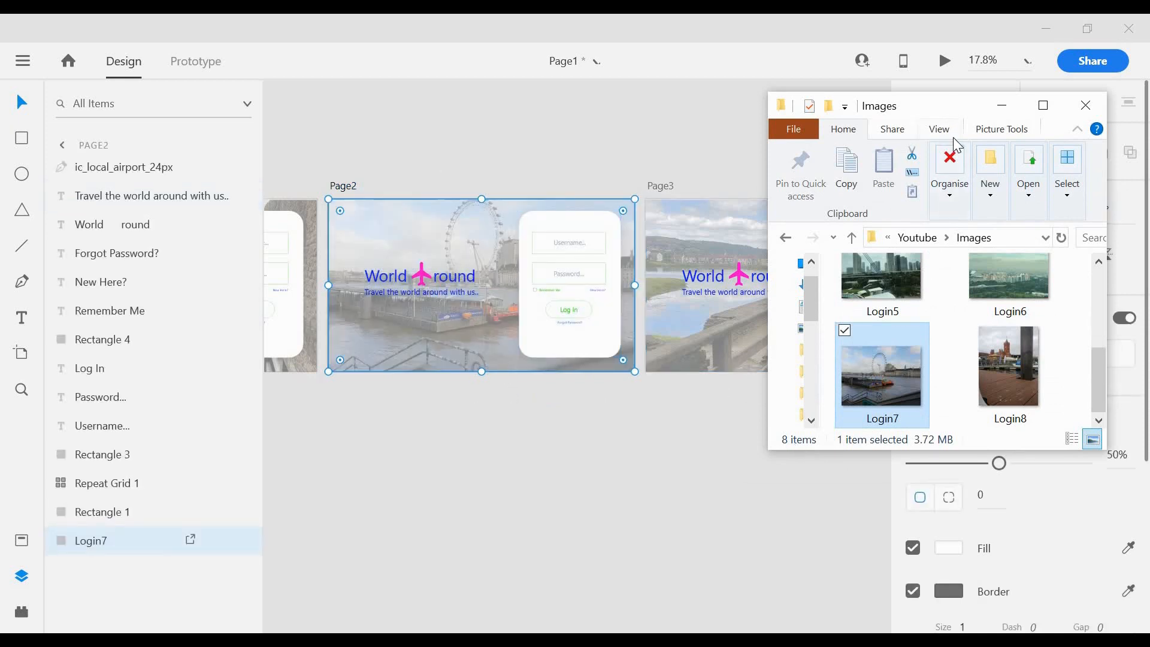
Step: Replace Page3's background photo with the Login6 image from the Images folder in File Explorer
left_click_drag(951, 103, 1080, 149)
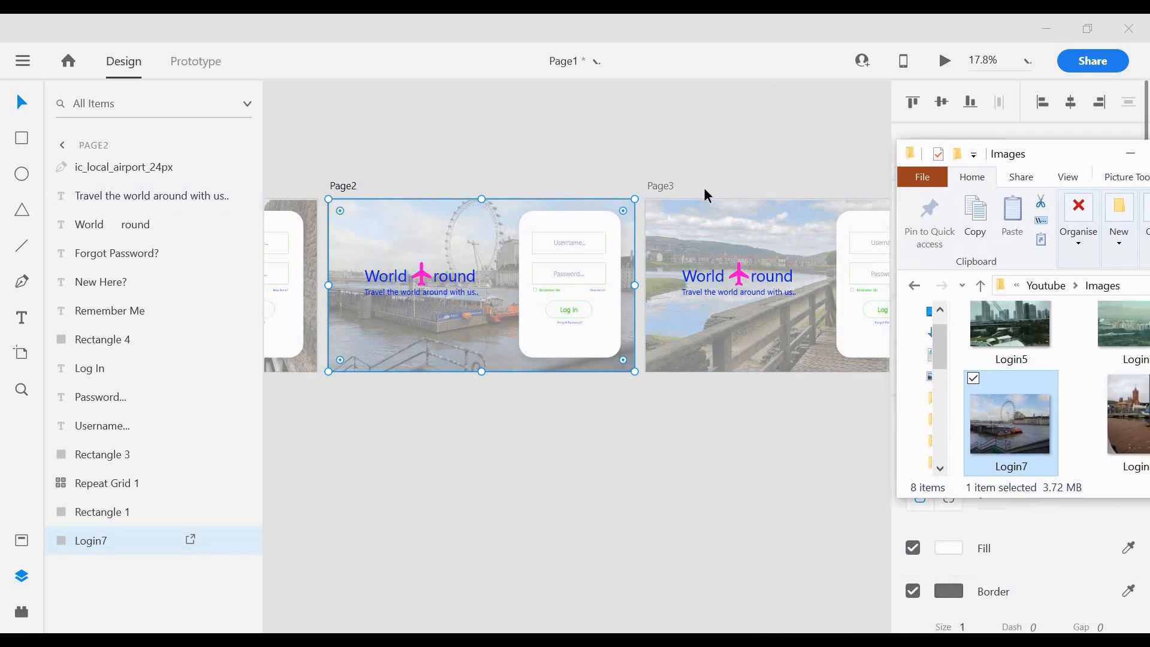
left_click(671, 186)
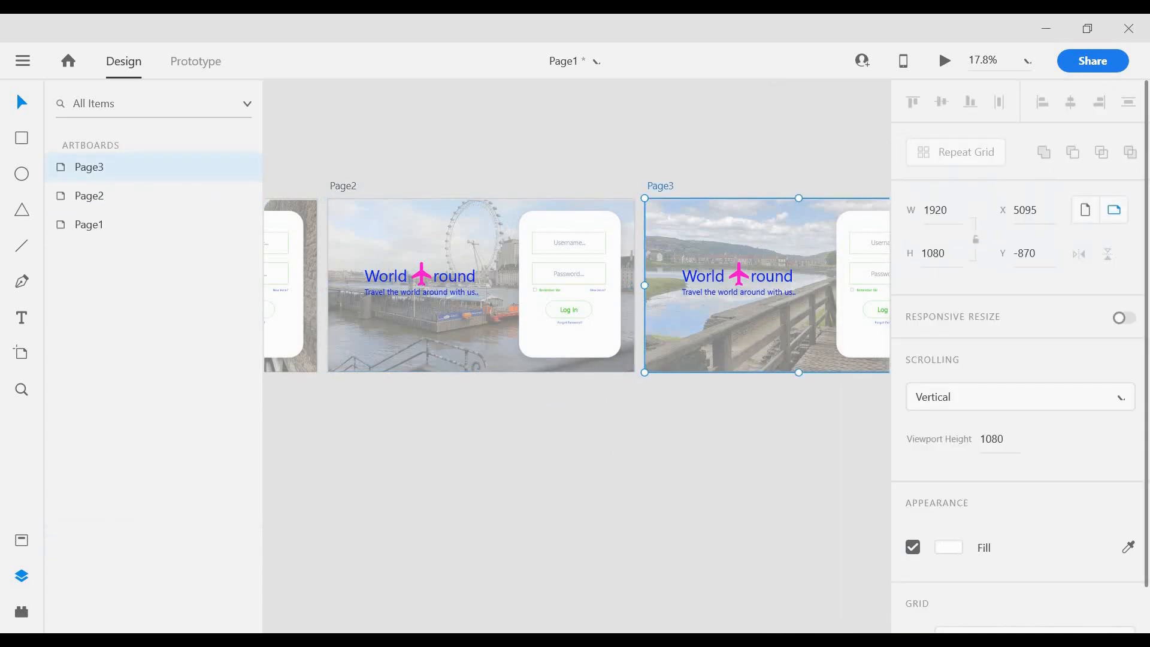
key("alt+Tab")
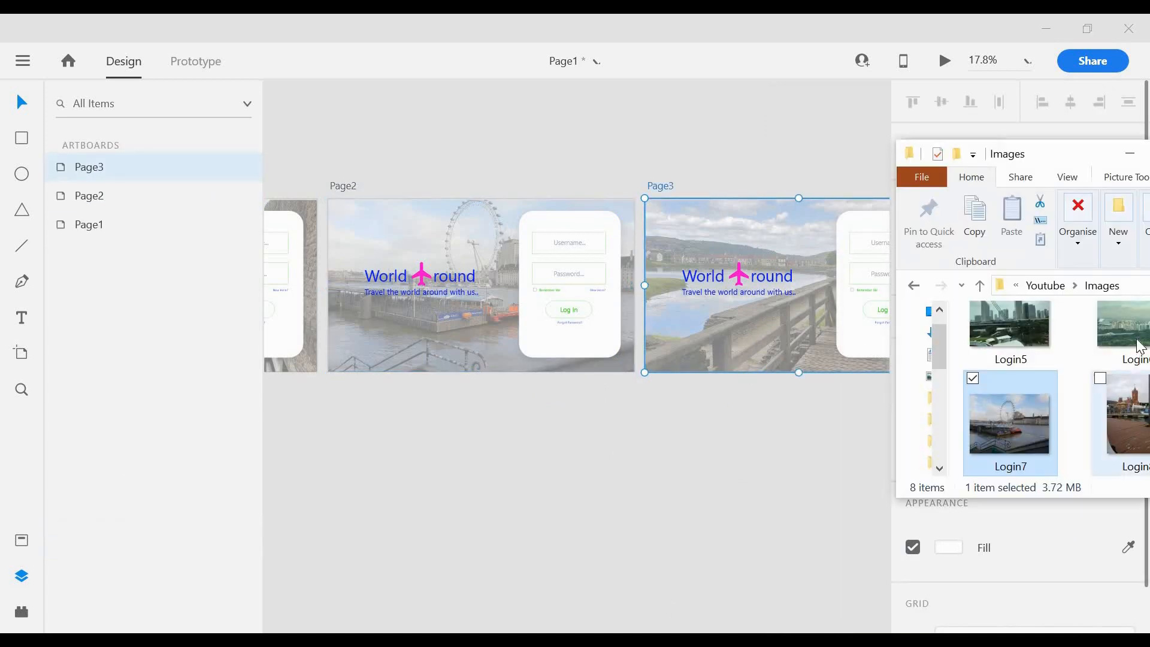
left_click_drag(1115, 334, 802, 324)
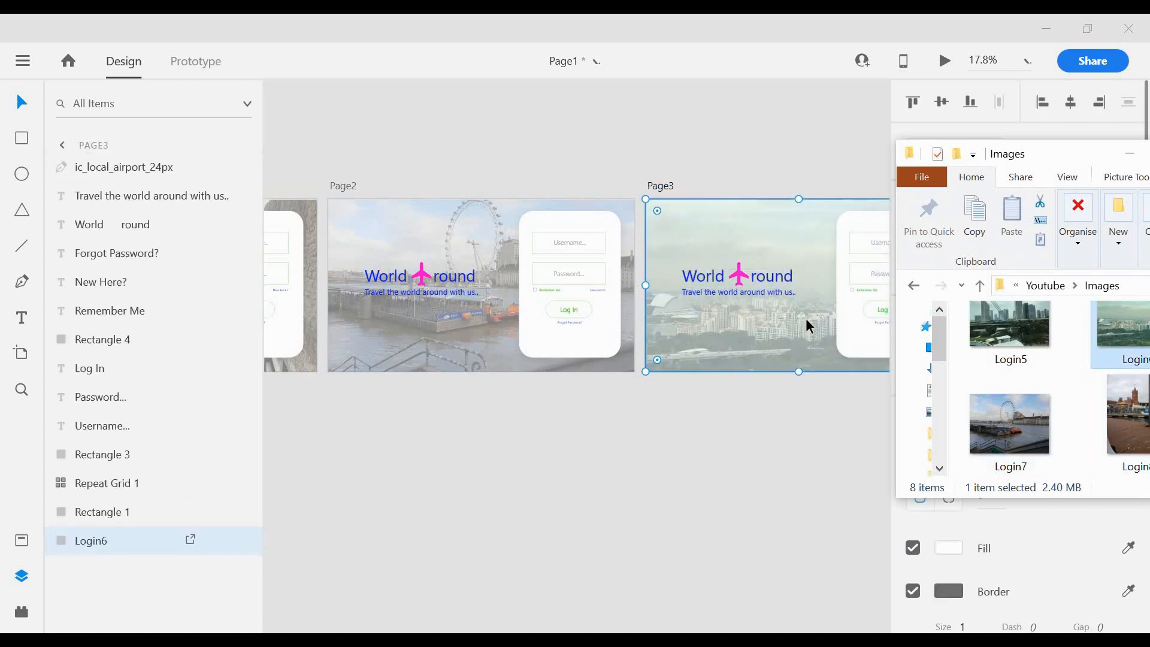
left_click(1129, 155)
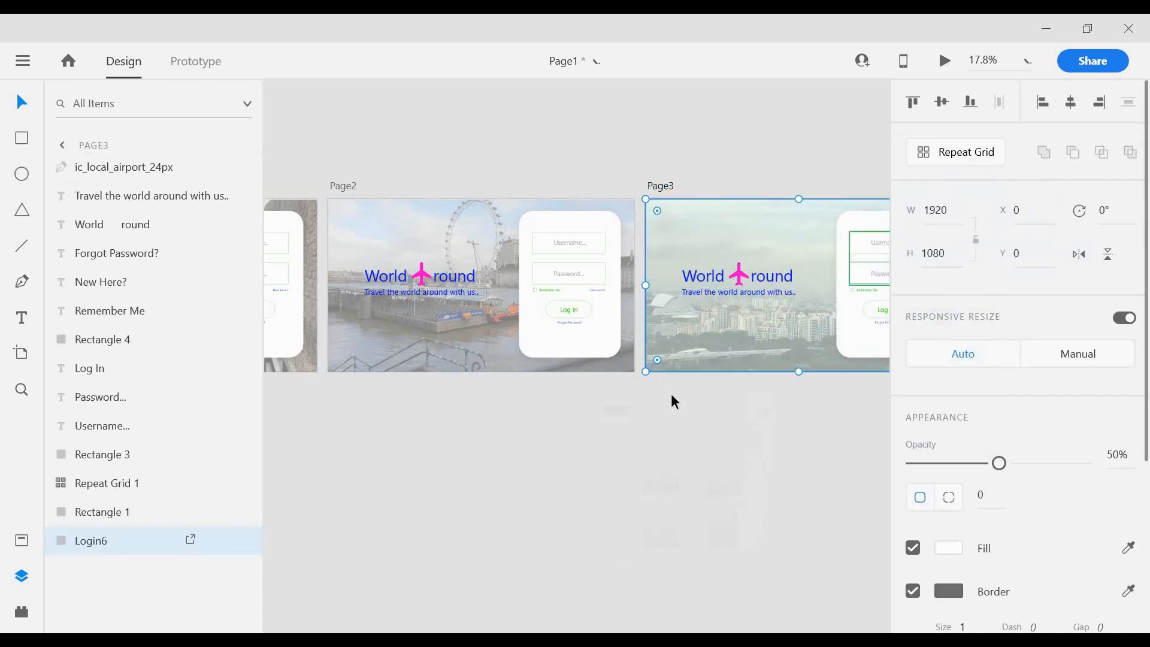
Step: In Prototype mode, rearrange the artboards into a vertical column with Page1 above Page2 and Page3 below
left_click_drag(883, 529, 680, 501)
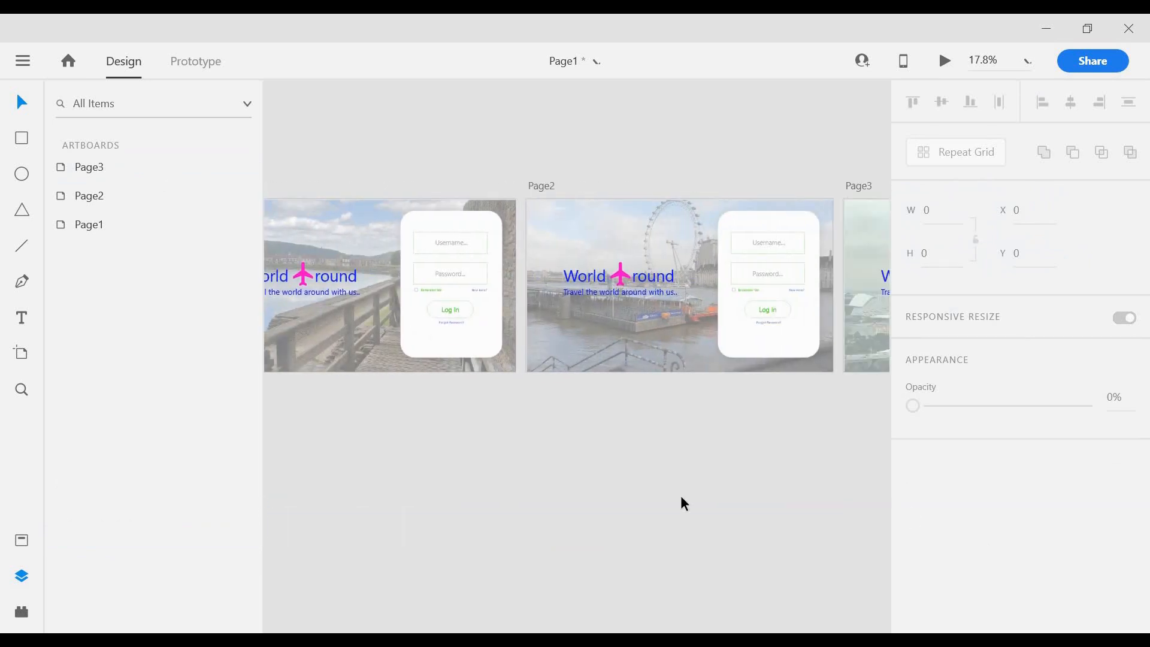
scroll(680, 501, "down", 3)
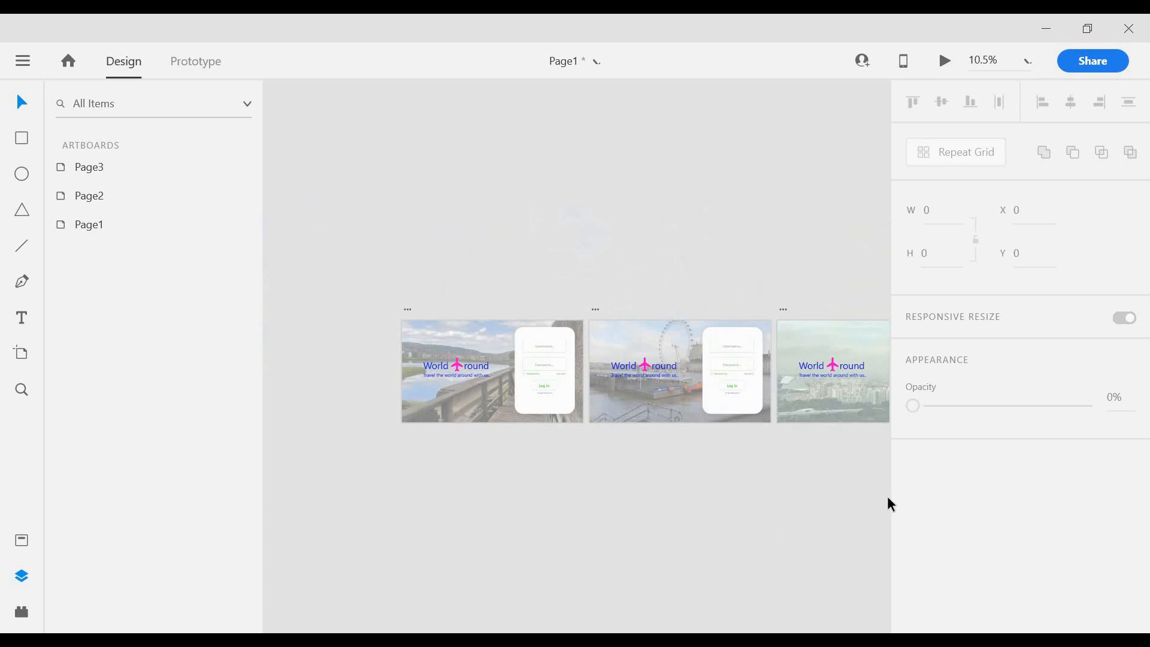
scroll(602, 486, "right", 5)
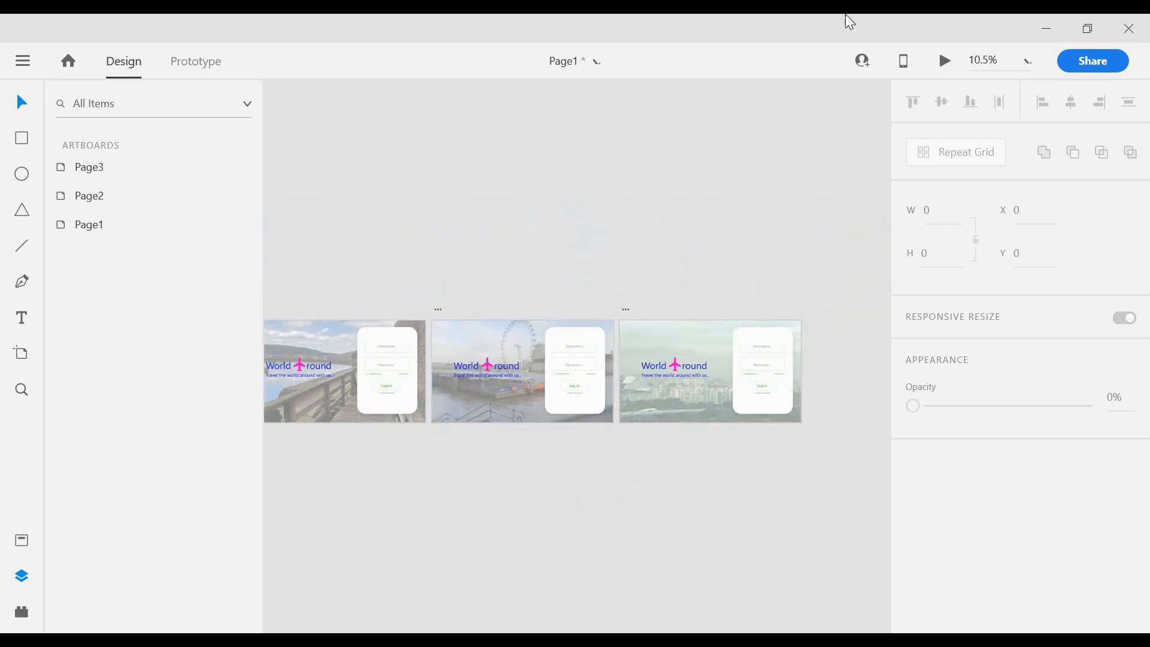
scroll(390, 512, "down", 1)
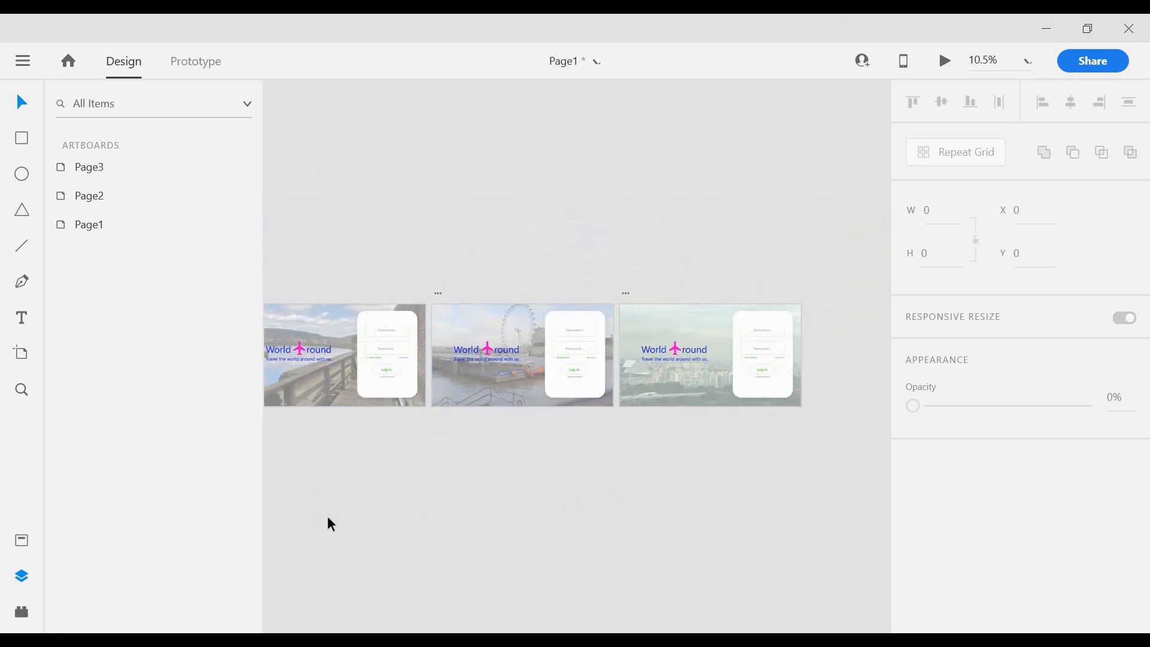
scroll(341, 538, "left", 4)
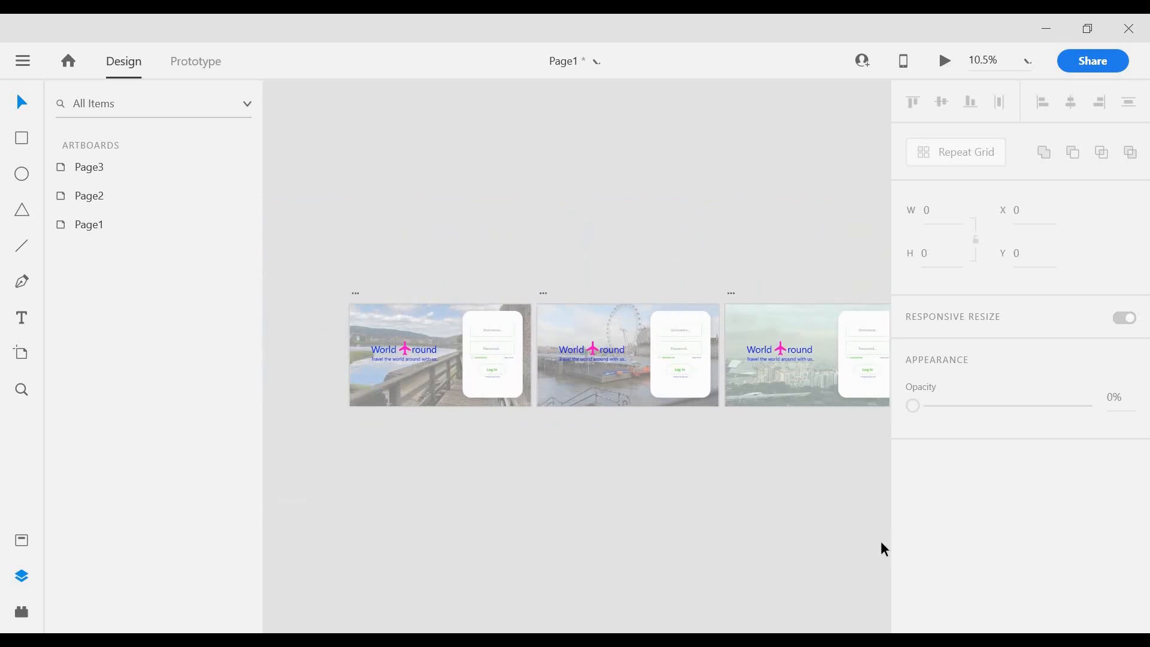
scroll(658, 449, "right", 1)
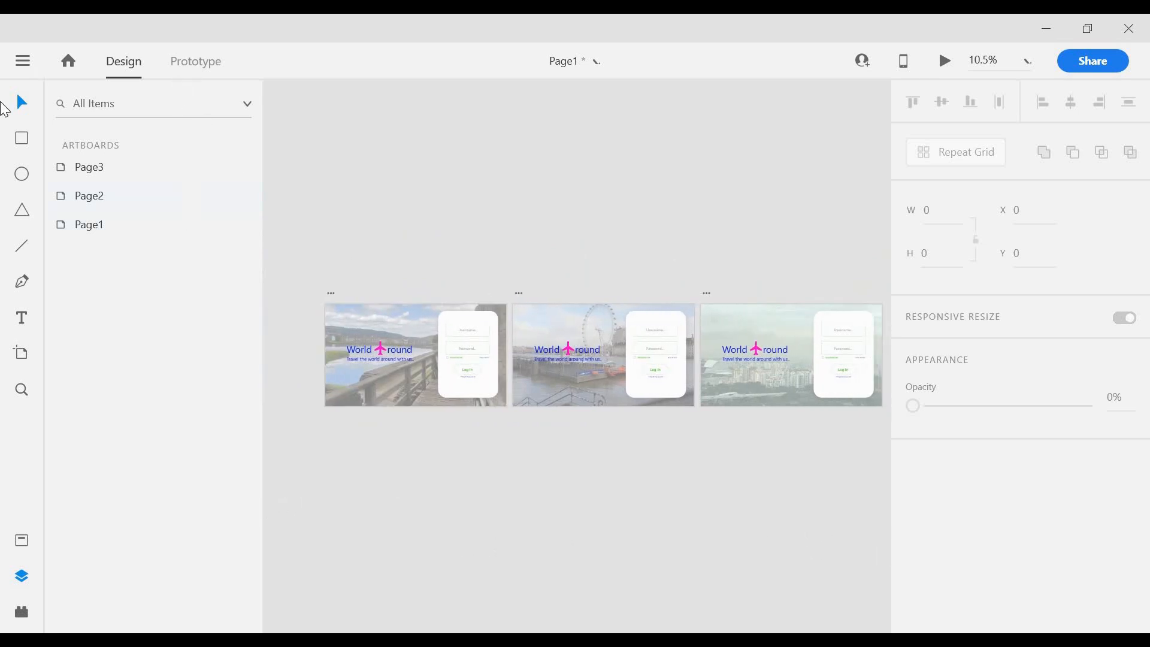
left_click(190, 63)
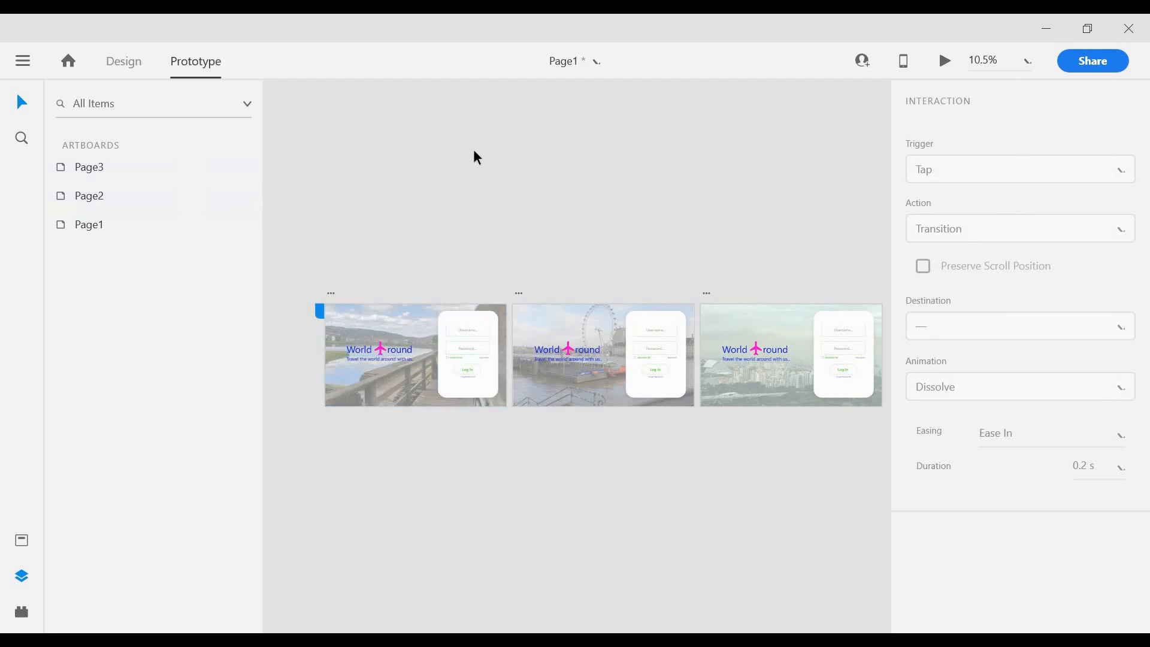
left_click_drag(331, 294, 500, 103)
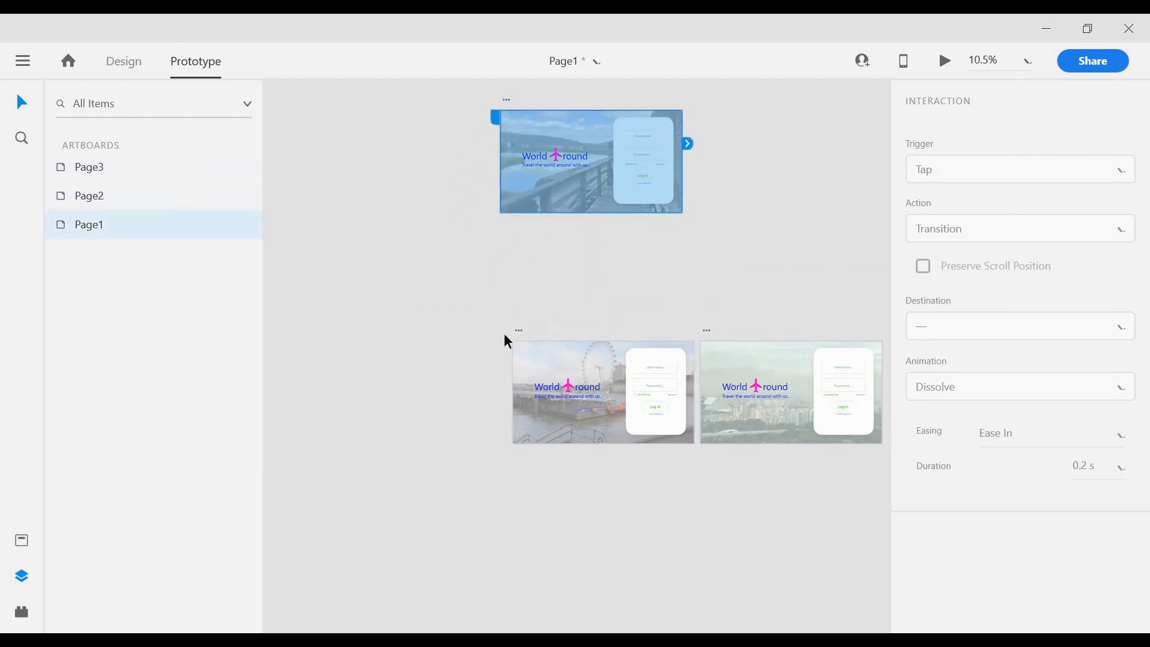
left_click_drag(521, 327, 508, 251)
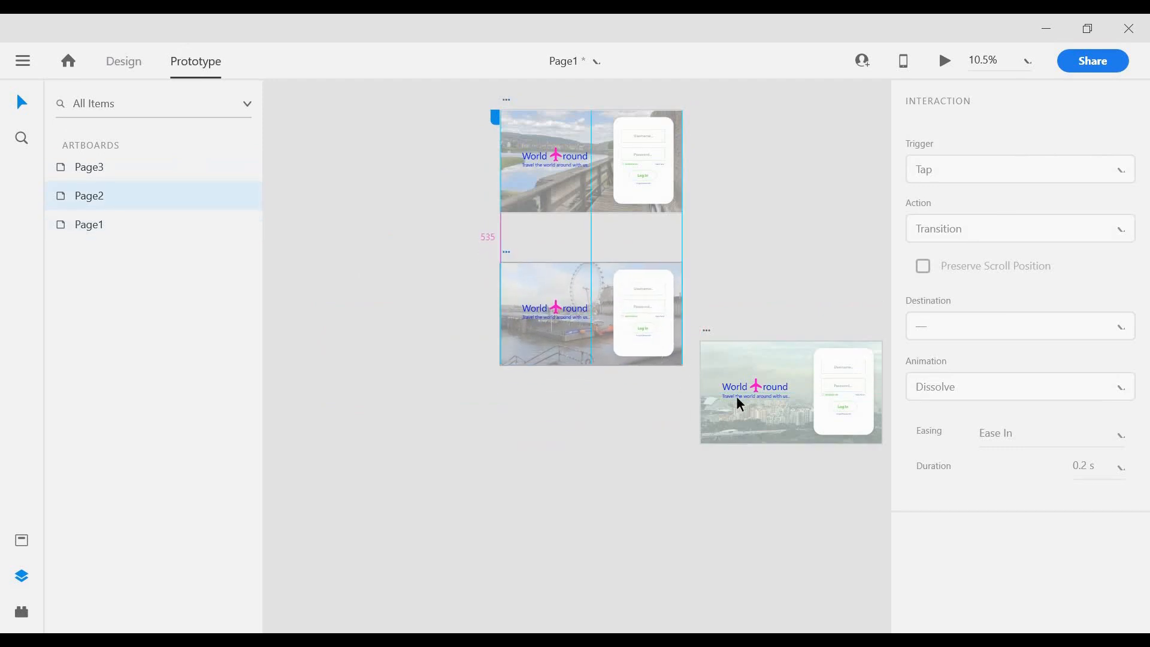
left_click_drag(715, 333, 508, 402)
left_click(753, 500)
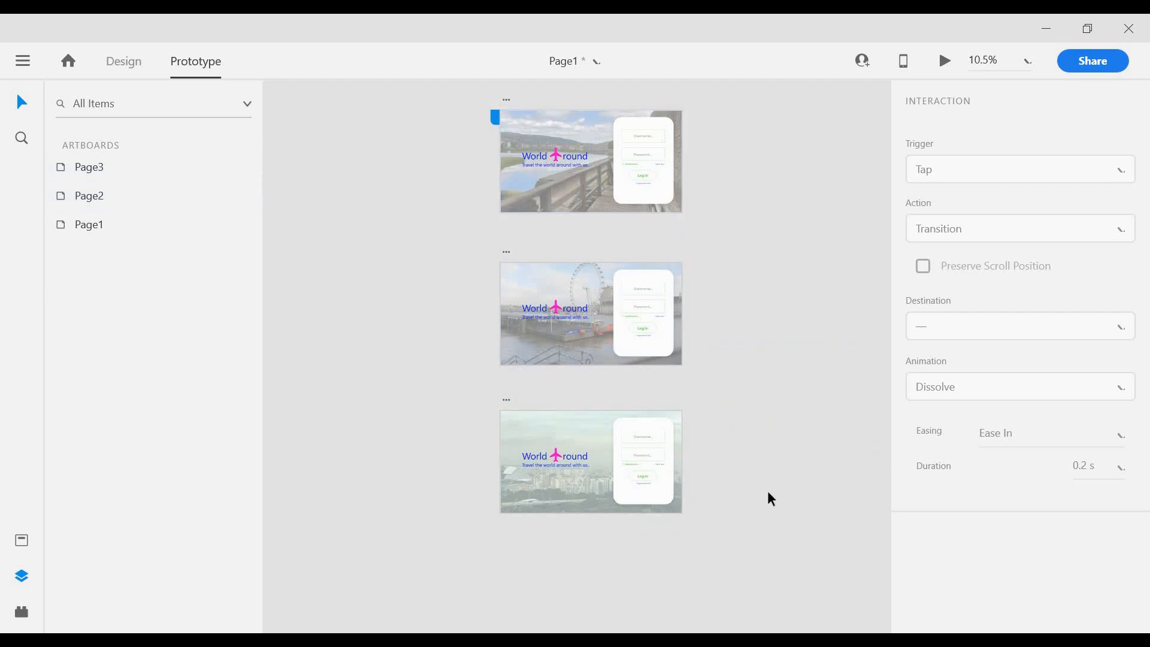
Step: Link the Page1 artboard to Page2 and set the interaction's trigger to Time
scroll(770, 499, "up", 5)
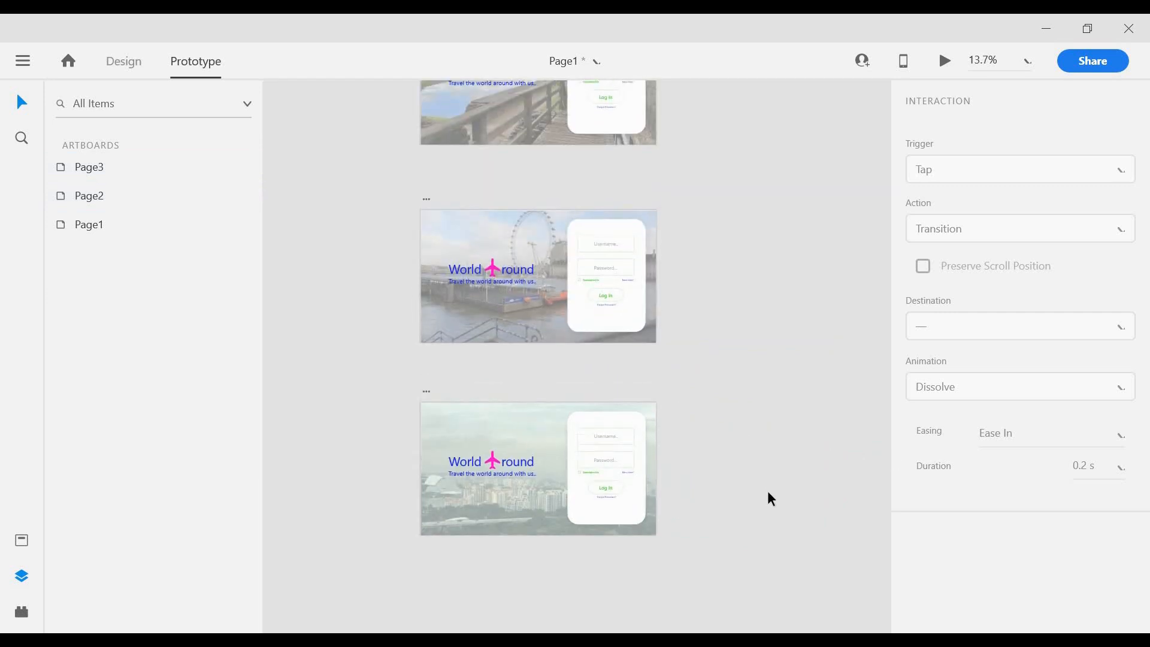
scroll(767, 492, "up", 6)
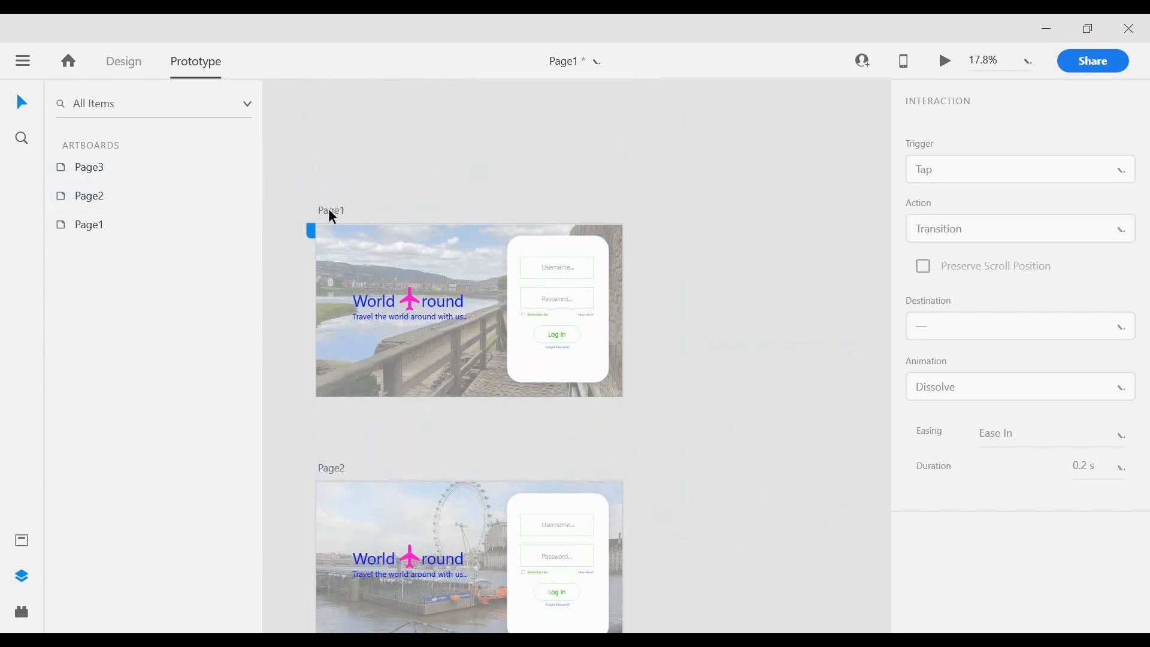
left_click(329, 211)
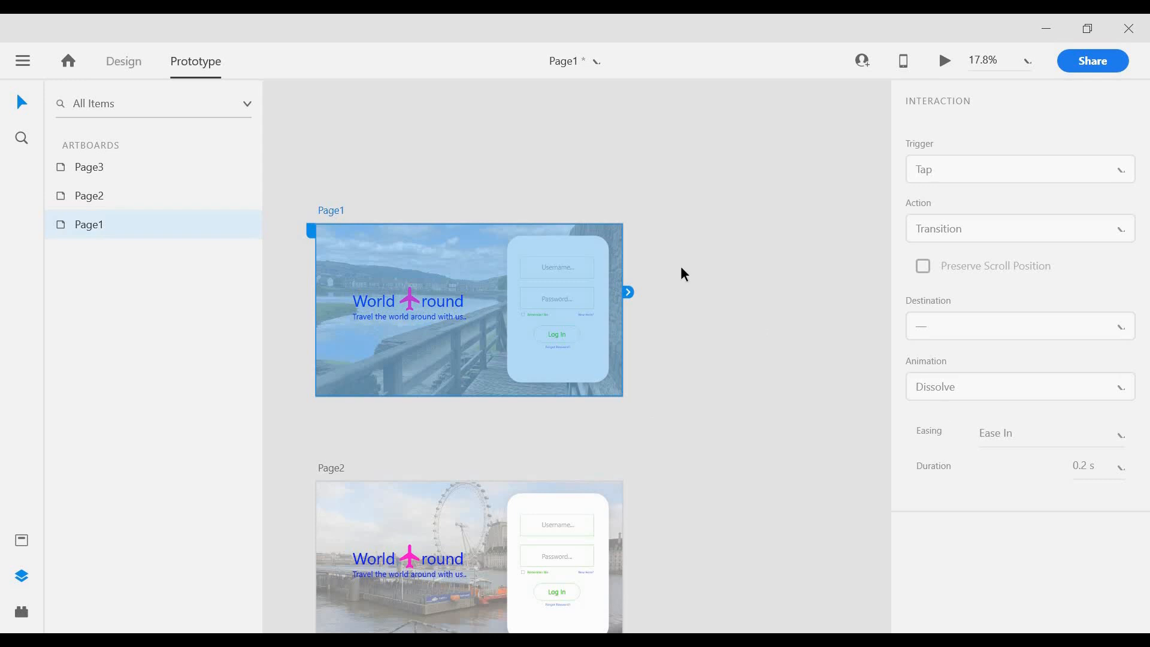
left_click_drag(626, 292, 604, 481)
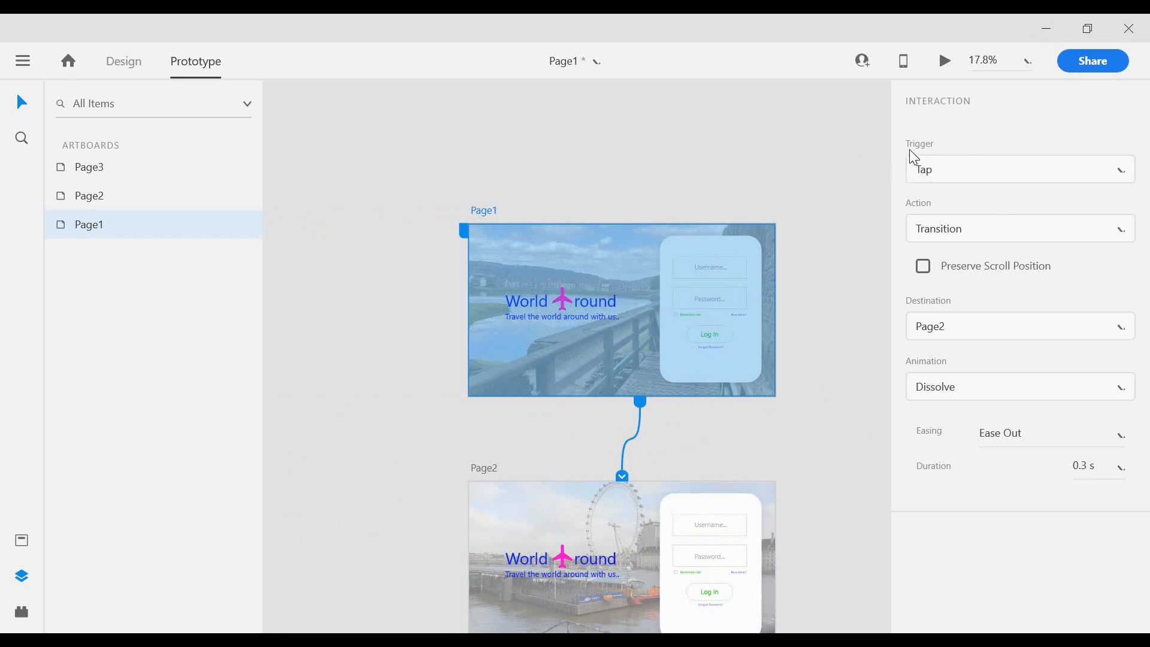
left_click(943, 180)
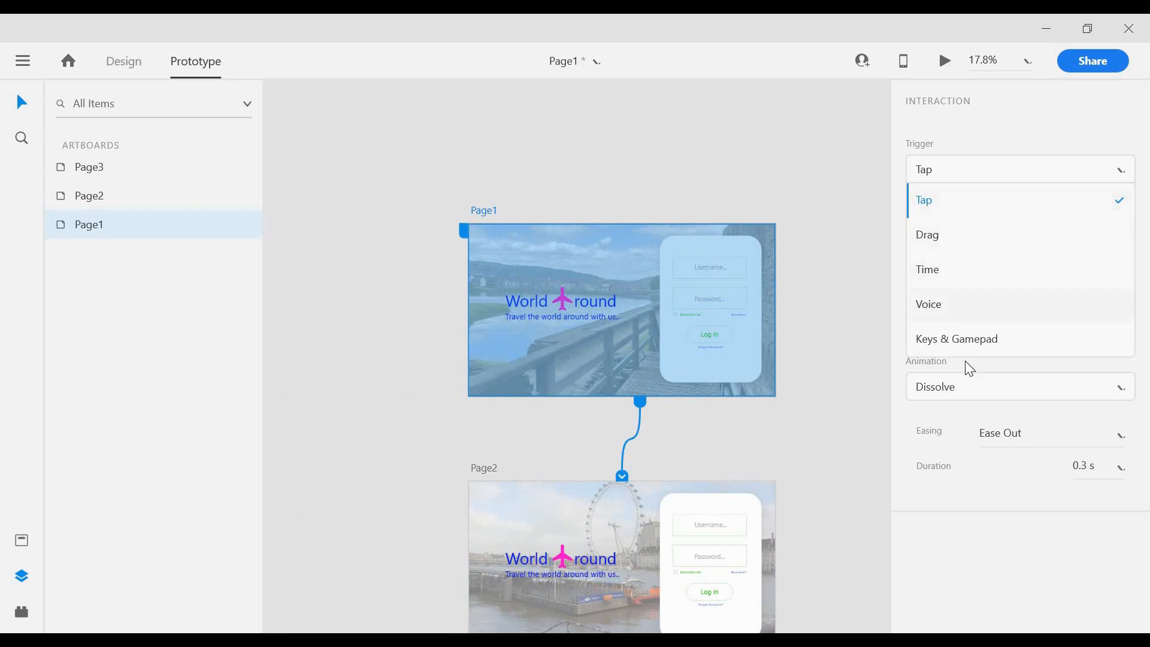
left_click(955, 268)
left_click(576, 199)
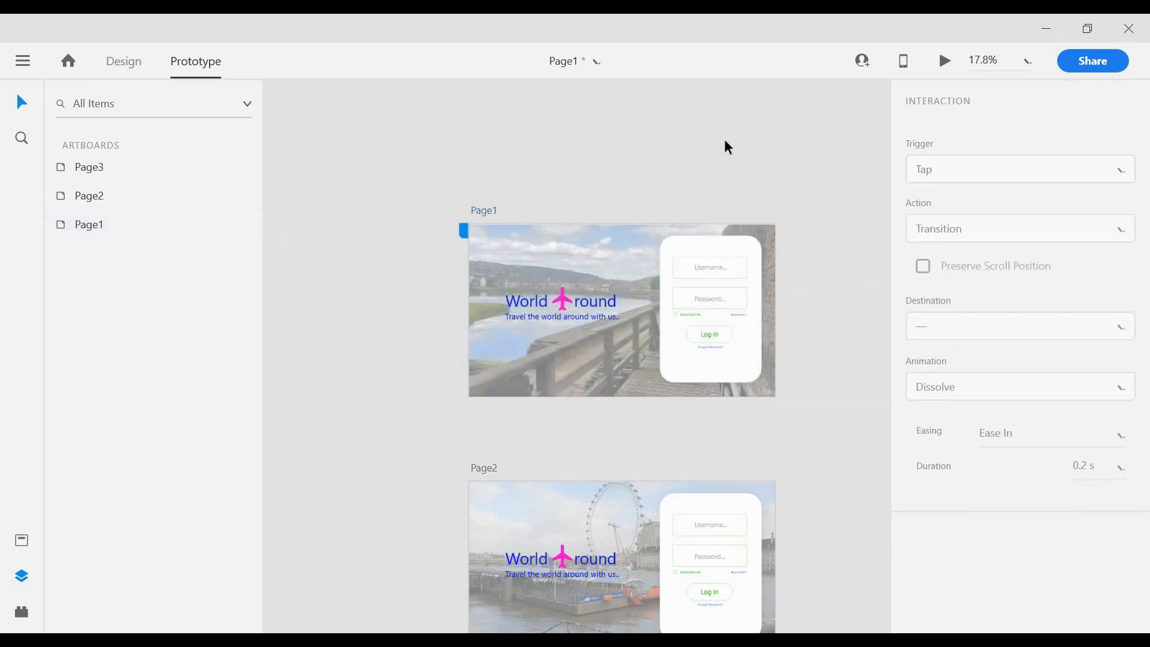
left_click(481, 210)
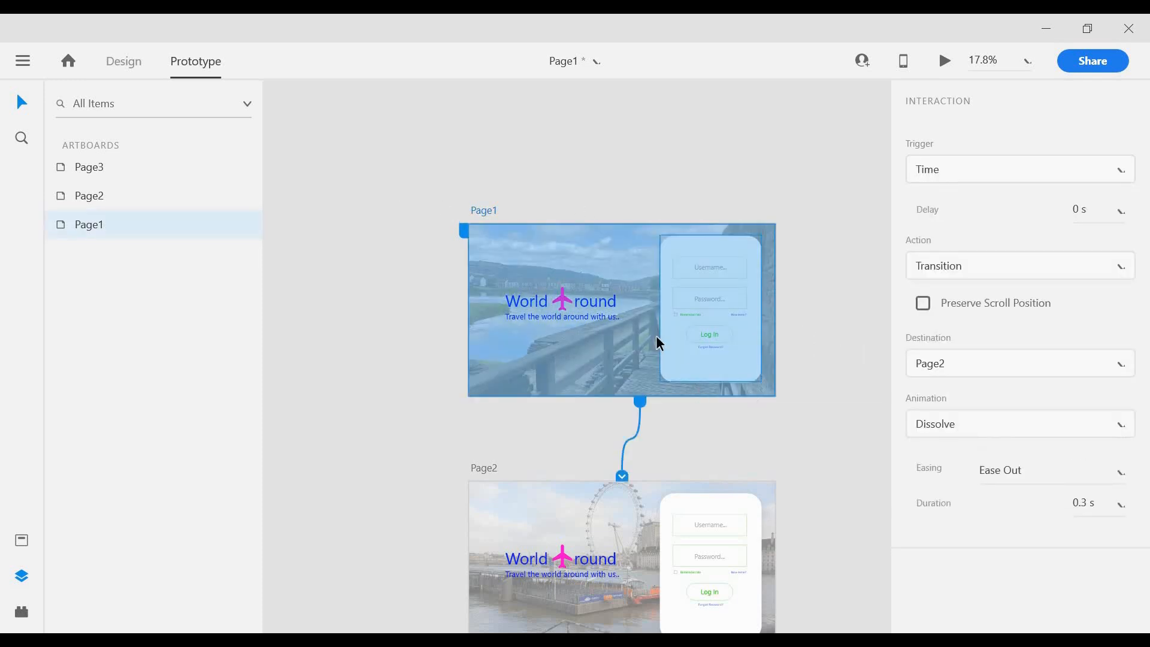
Step: Try linking Page1's Login4 background image to Page2 and examine the trigger options offered for it
left_click(508, 194)
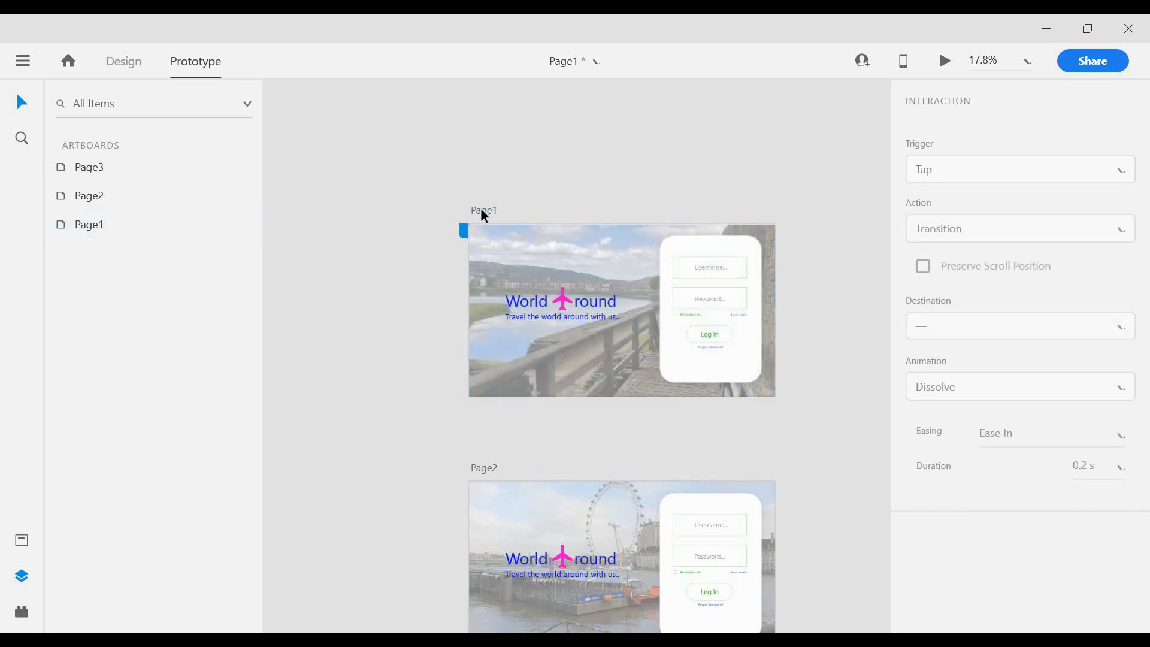
left_click(512, 377)
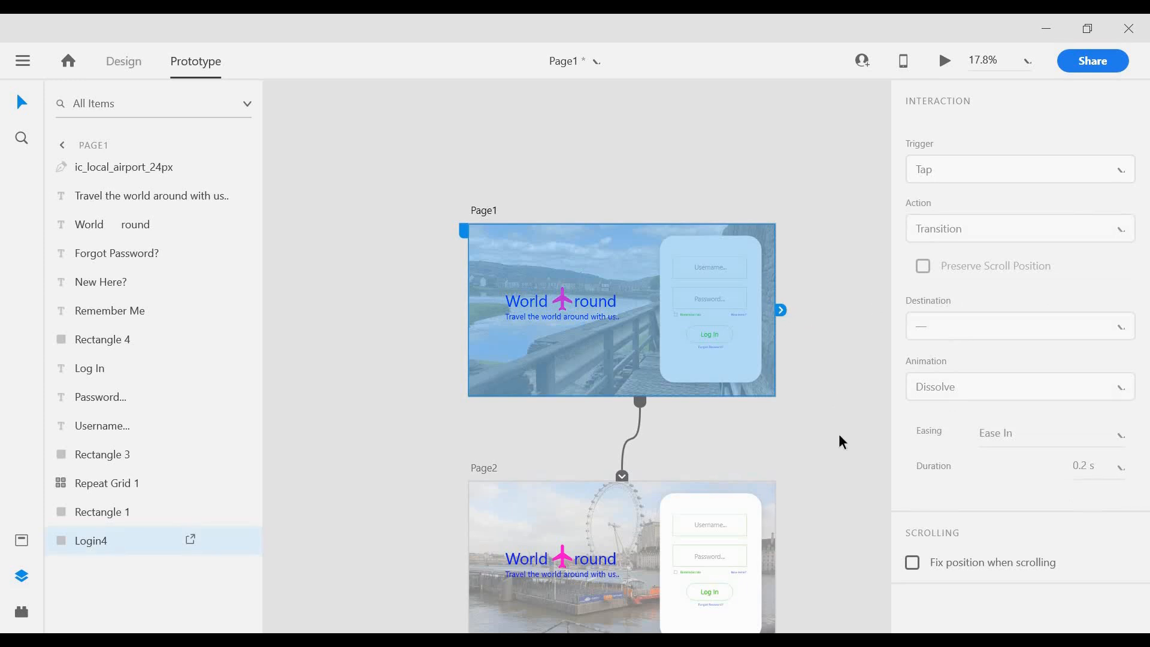
left_click_drag(780, 309, 732, 490)
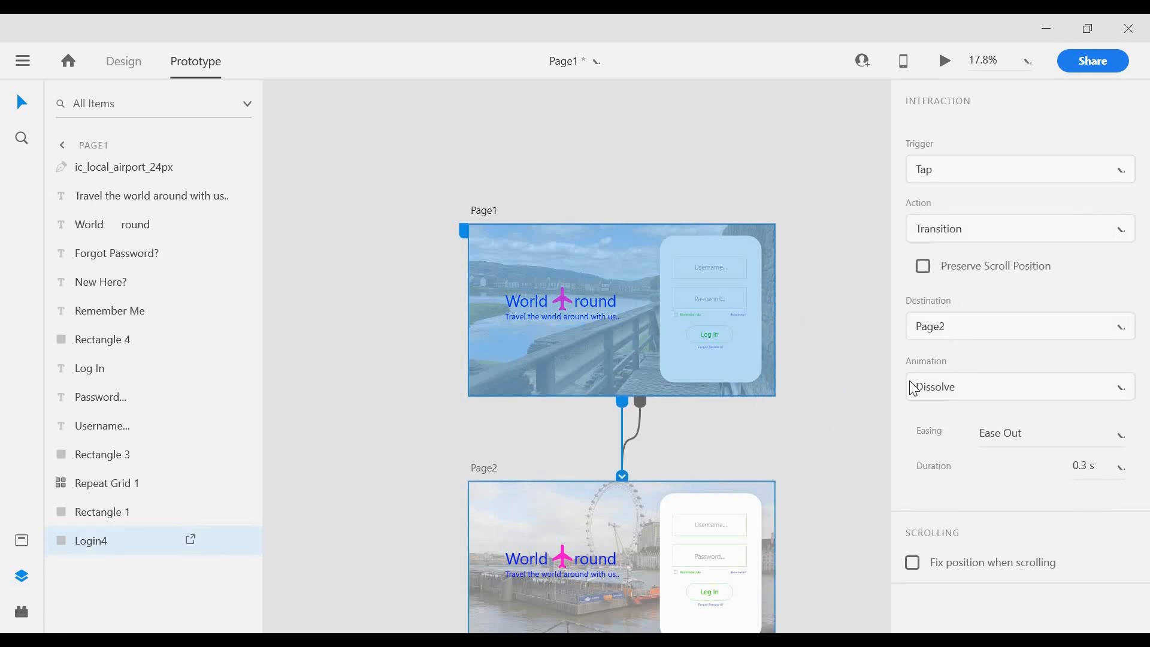
left_click(1023, 178)
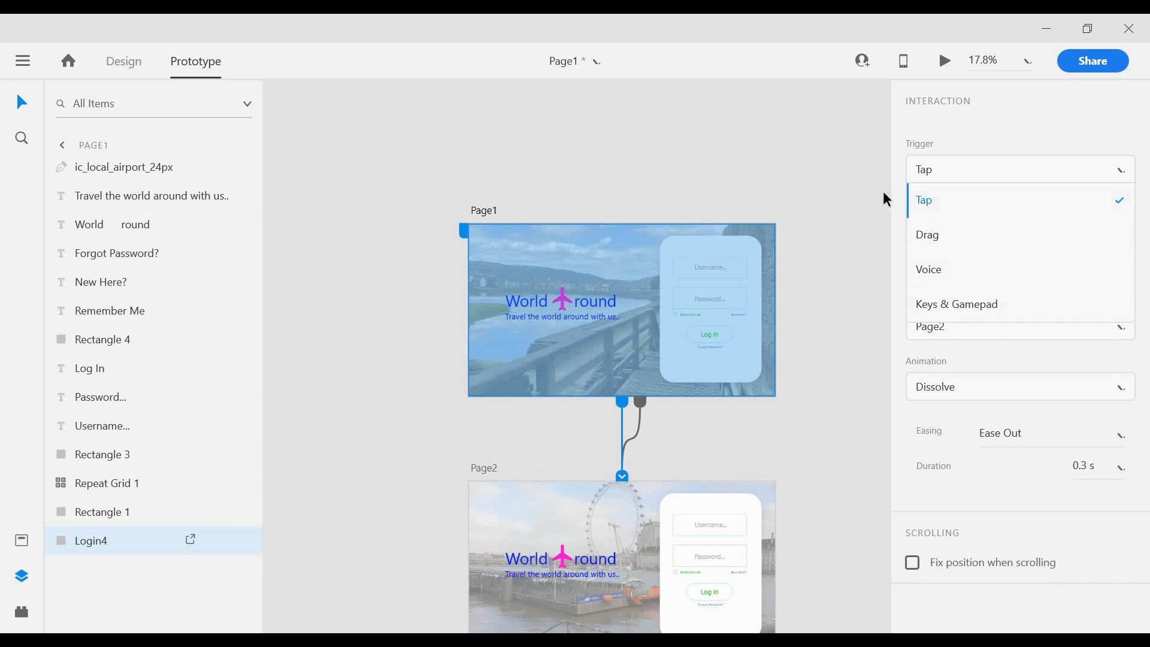
left_click(947, 176)
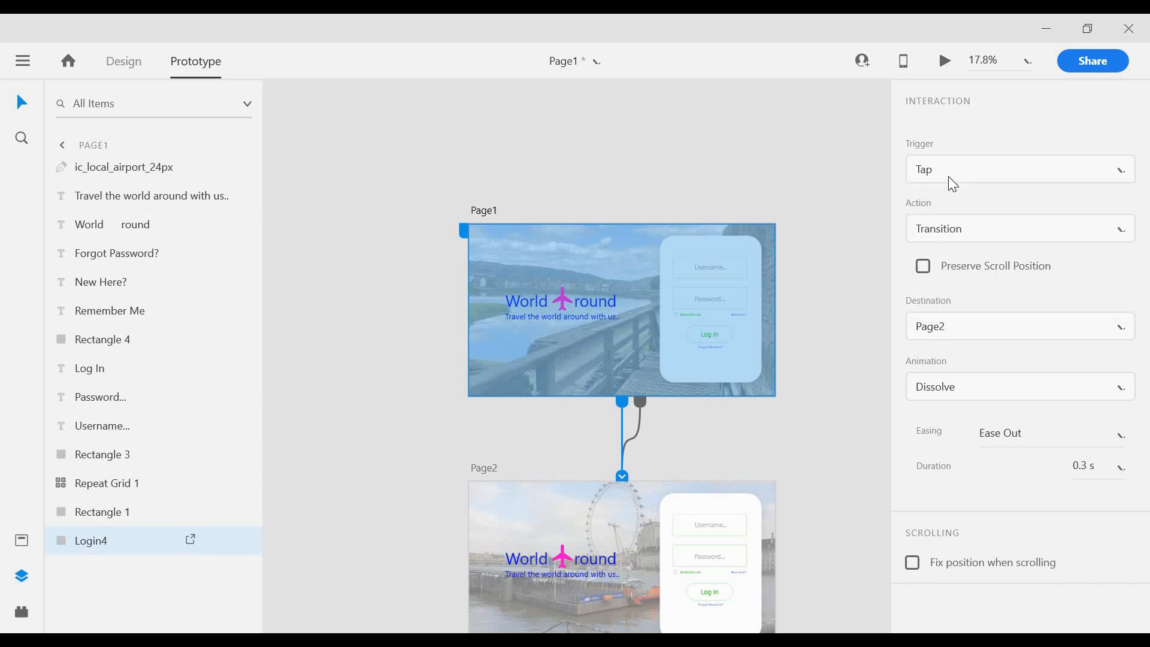
Step: Keep Transition as the action of the Page1 artboard's link to Page2 and set its animation to Push Right
left_click(486, 213)
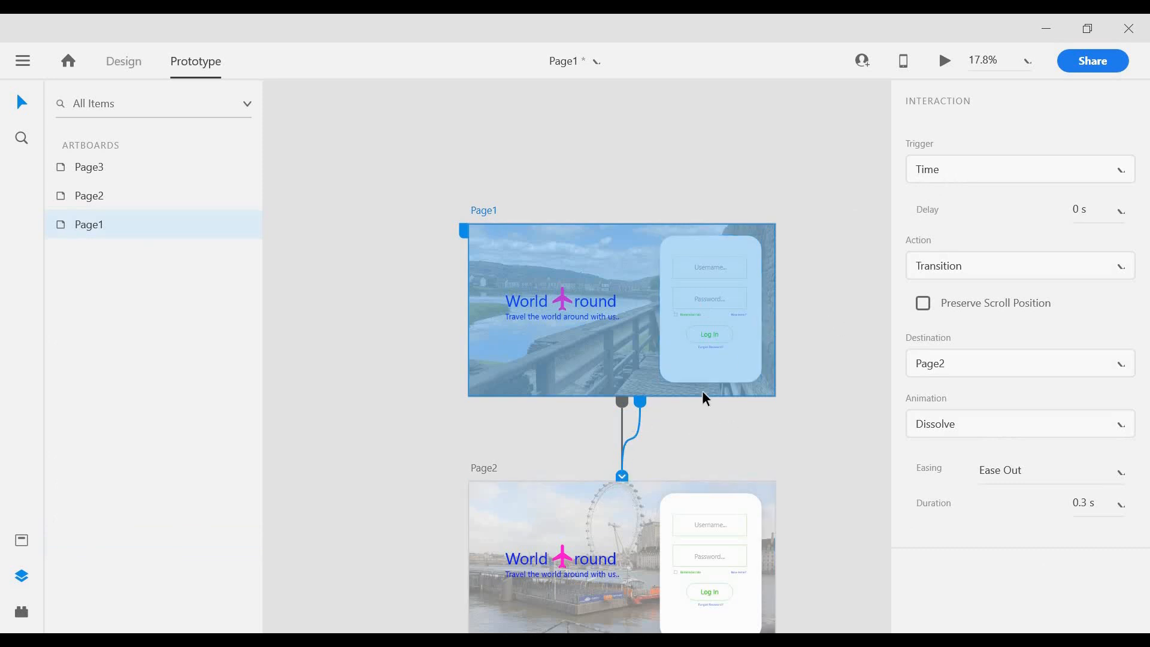
scroll(701, 392, "down", 1)
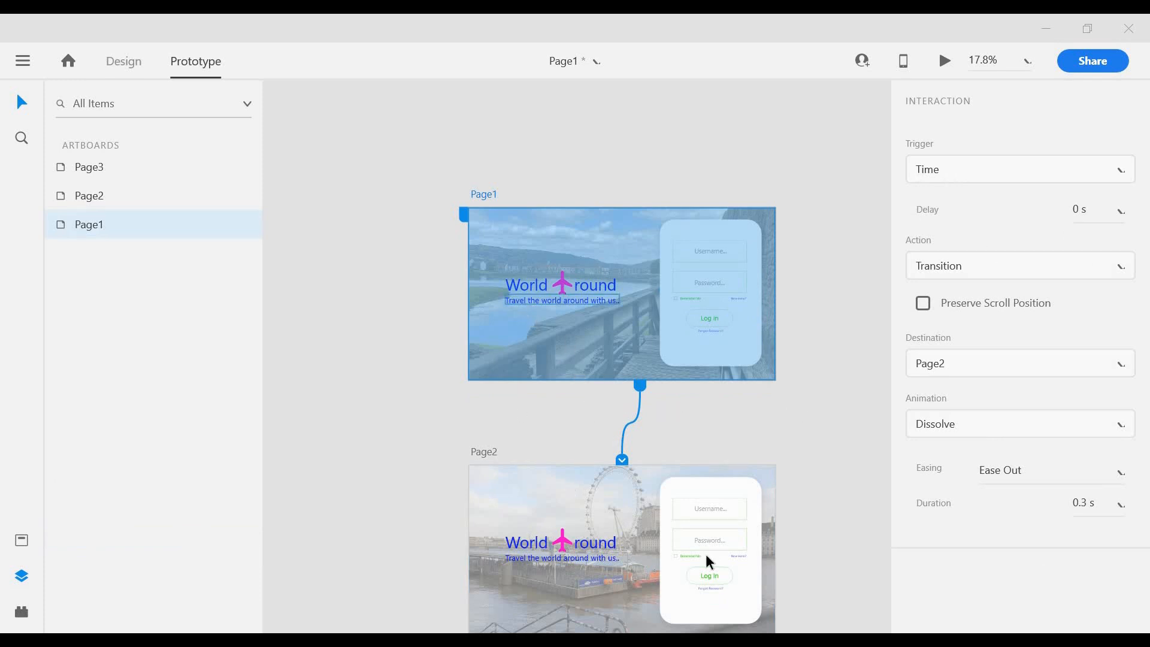
scroll(856, 383, "down", 3)
scroll(1041, 240, "up", 2)
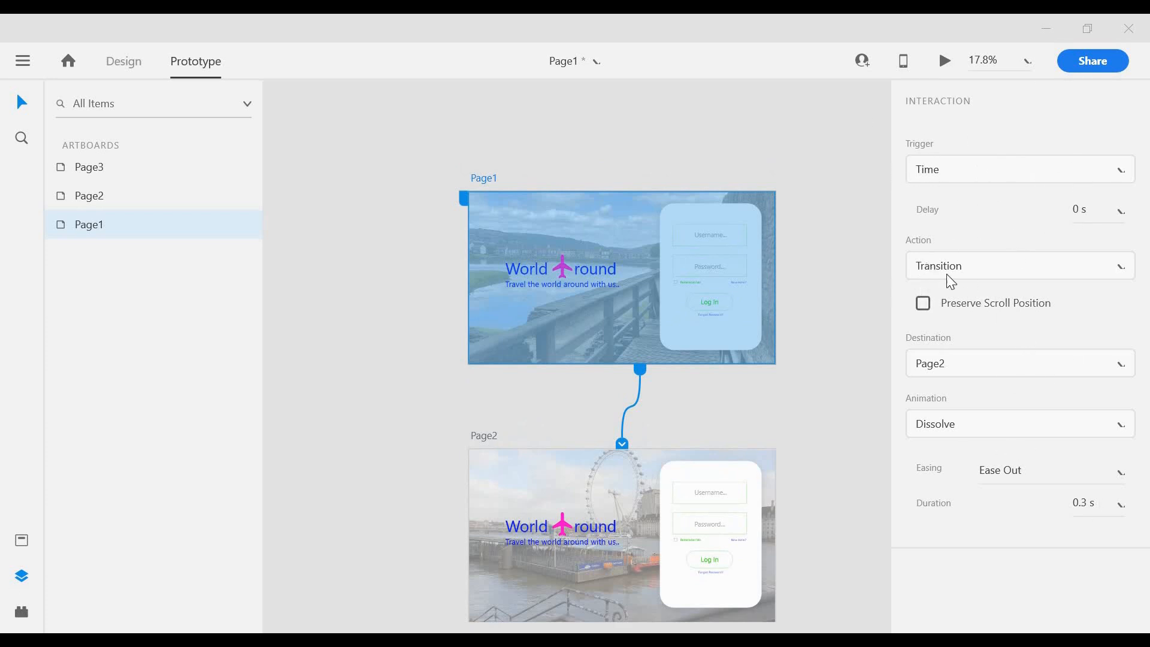
left_click(982, 267)
left_click(1036, 295)
left_click(957, 425)
scroll(970, 312, "down", 2)
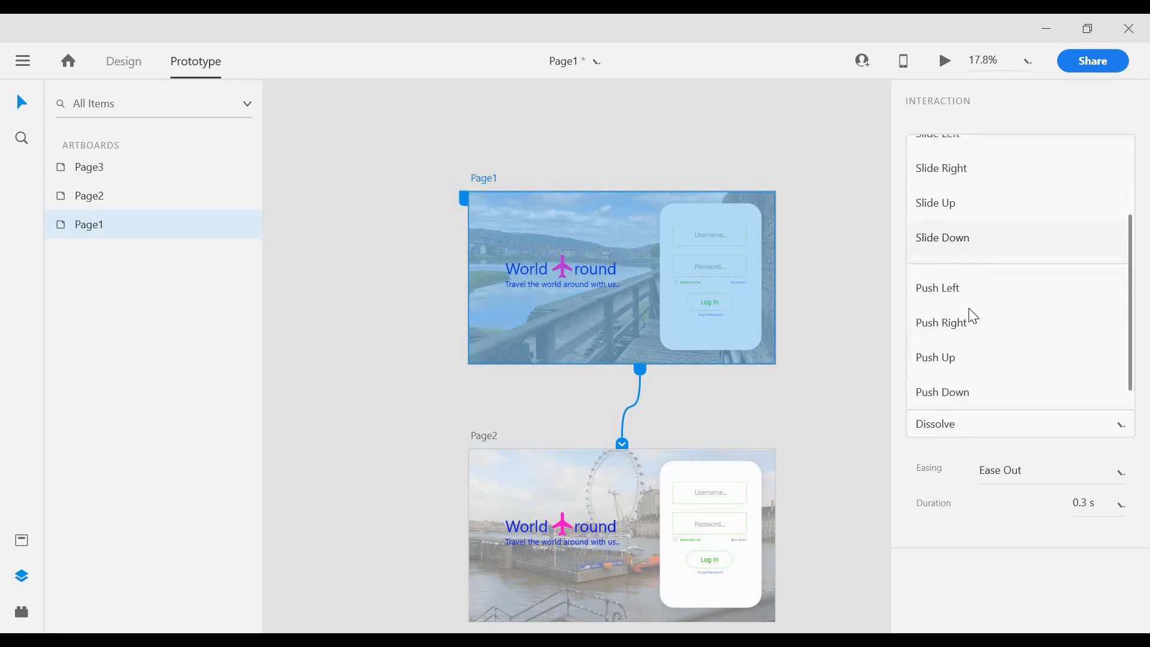
left_click(969, 327)
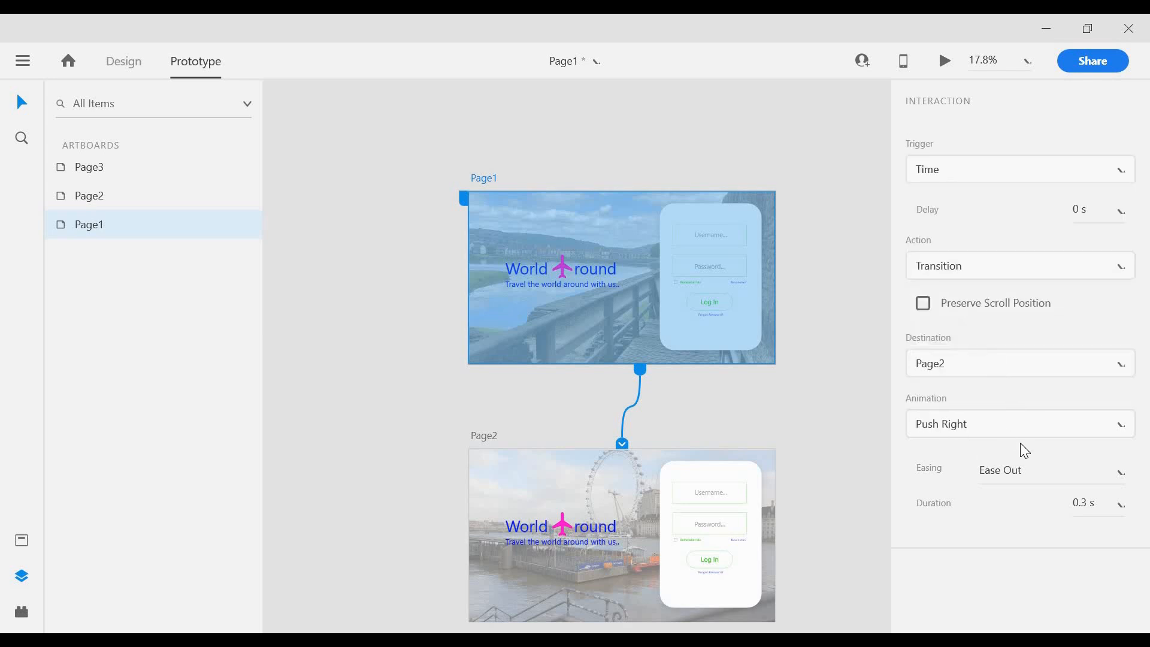
Step: Set the delay of Page1's timed transition to 3 s and deselect the artboard
left_click(1097, 211)
type("3 s")
key("Return")
scroll(846, 361, "down", 1)
left_click(847, 360)
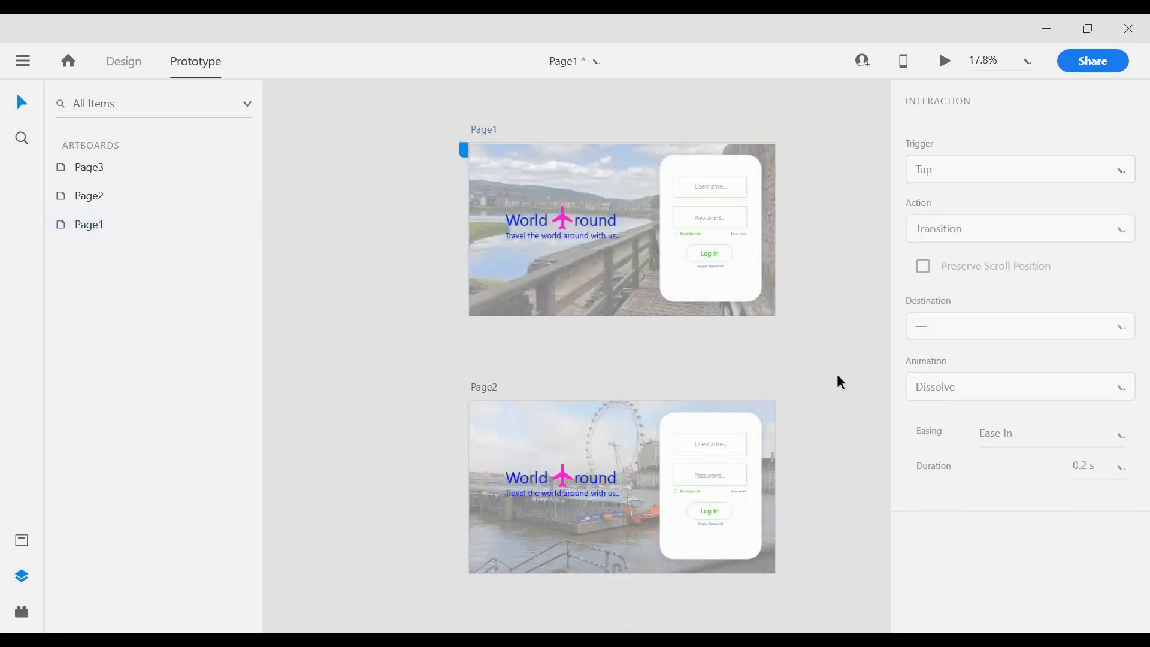
scroll(824, 354, "down", 1)
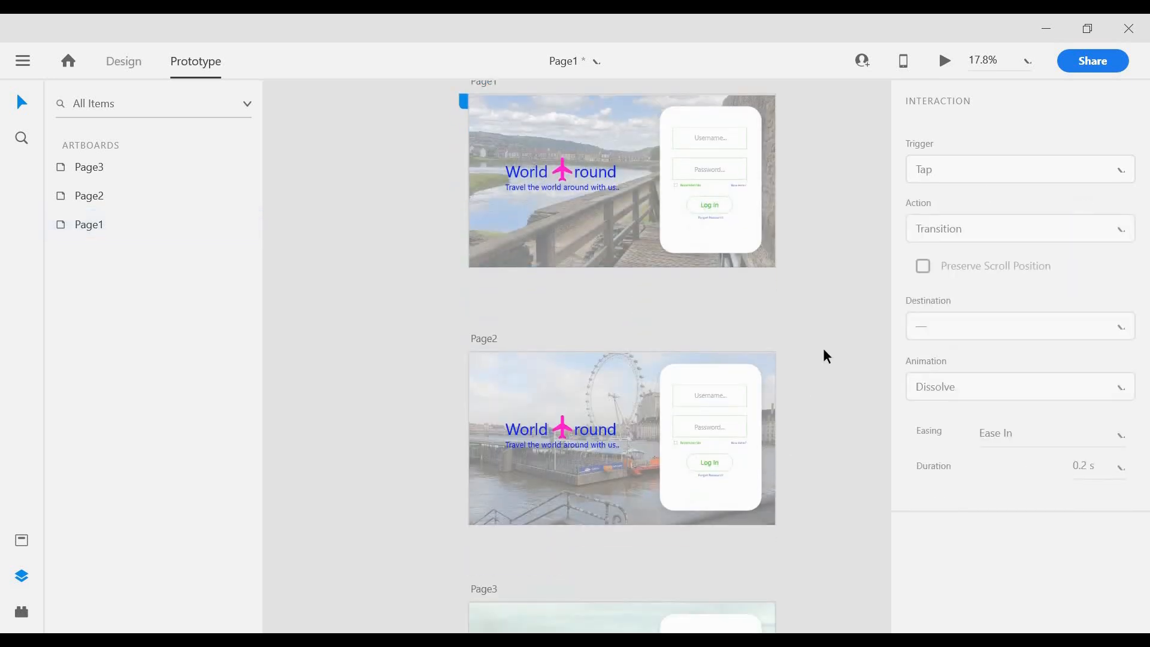
scroll(823, 350, "down", 3)
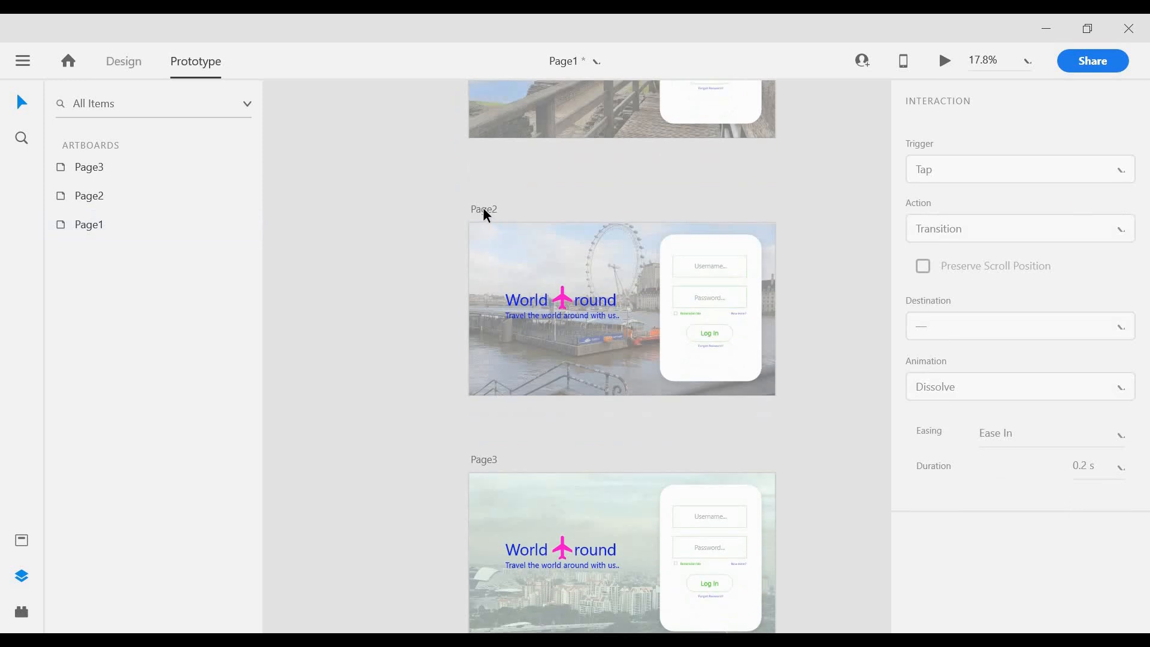
Step: Link the Page2 artboard to Page3 with a Time trigger, 3 s delay and Push Right transition
left_click(484, 210)
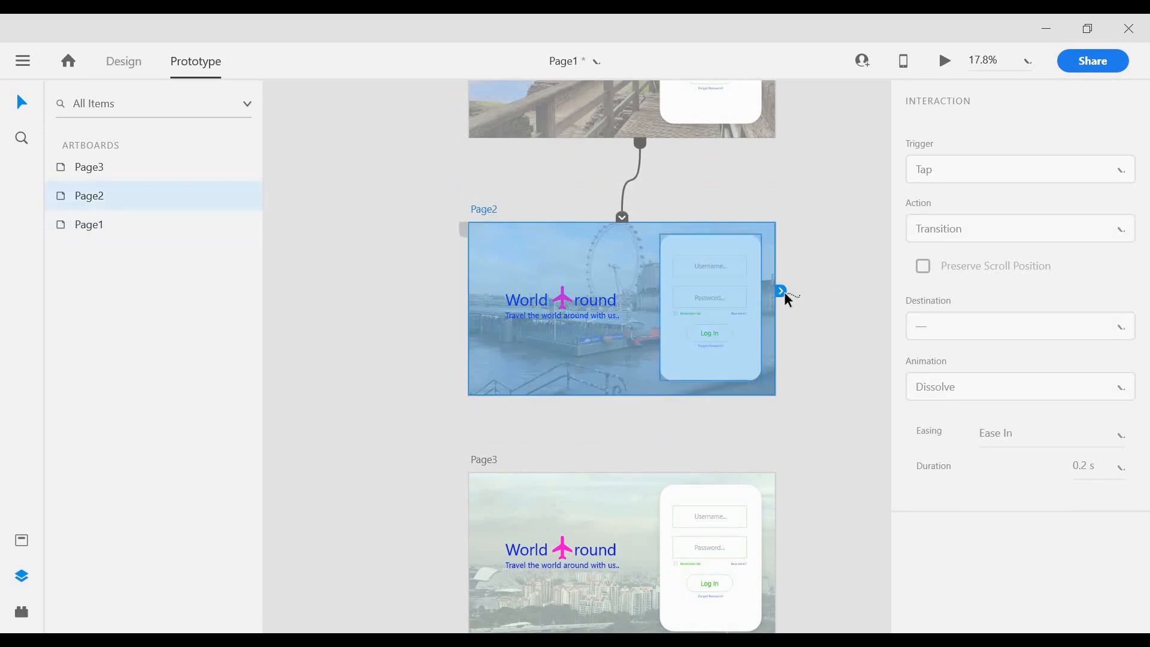
left_click_drag(786, 294, 612, 475)
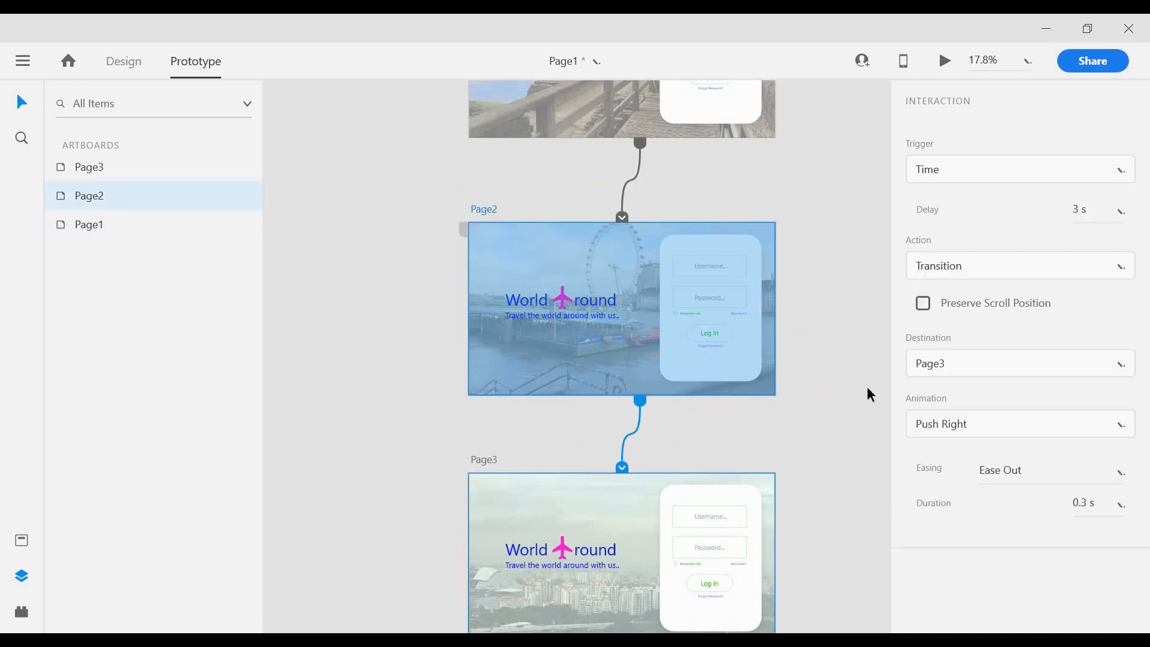
scroll(885, 447, "down", 1)
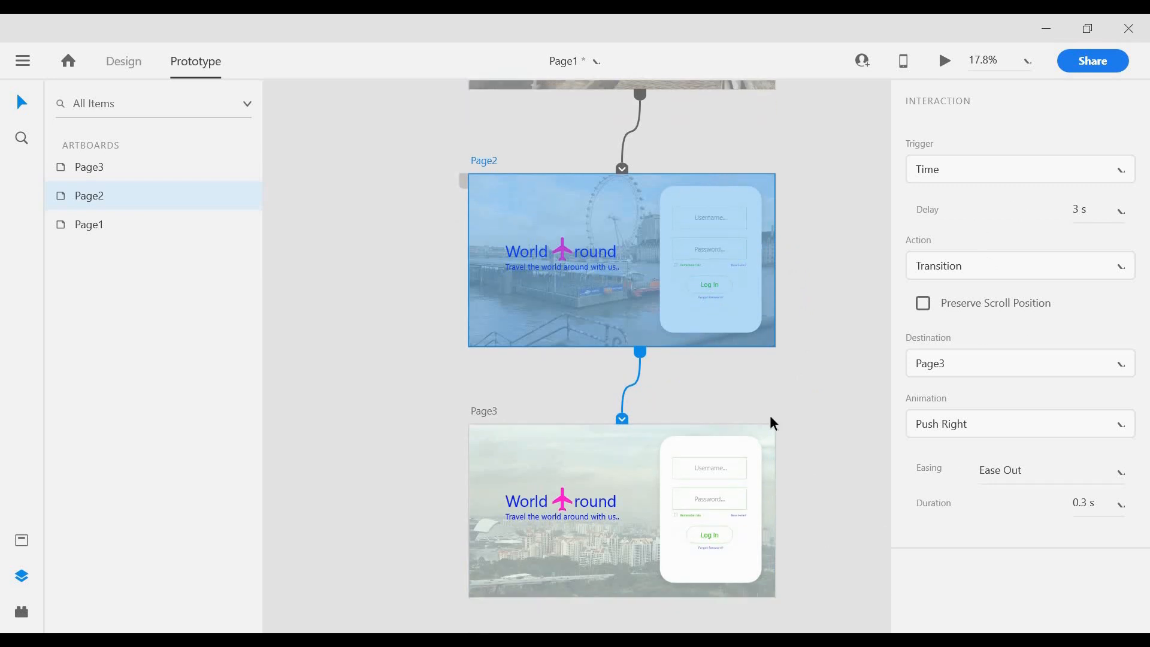
scroll(716, 224, "up", 2)
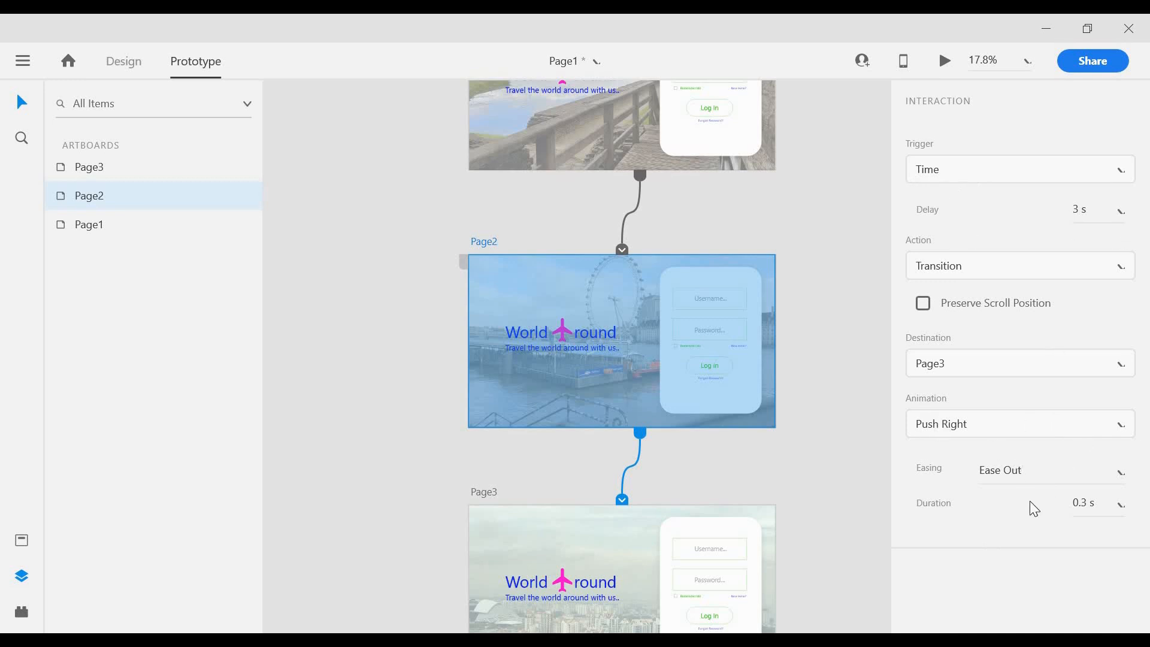
left_click(725, 494)
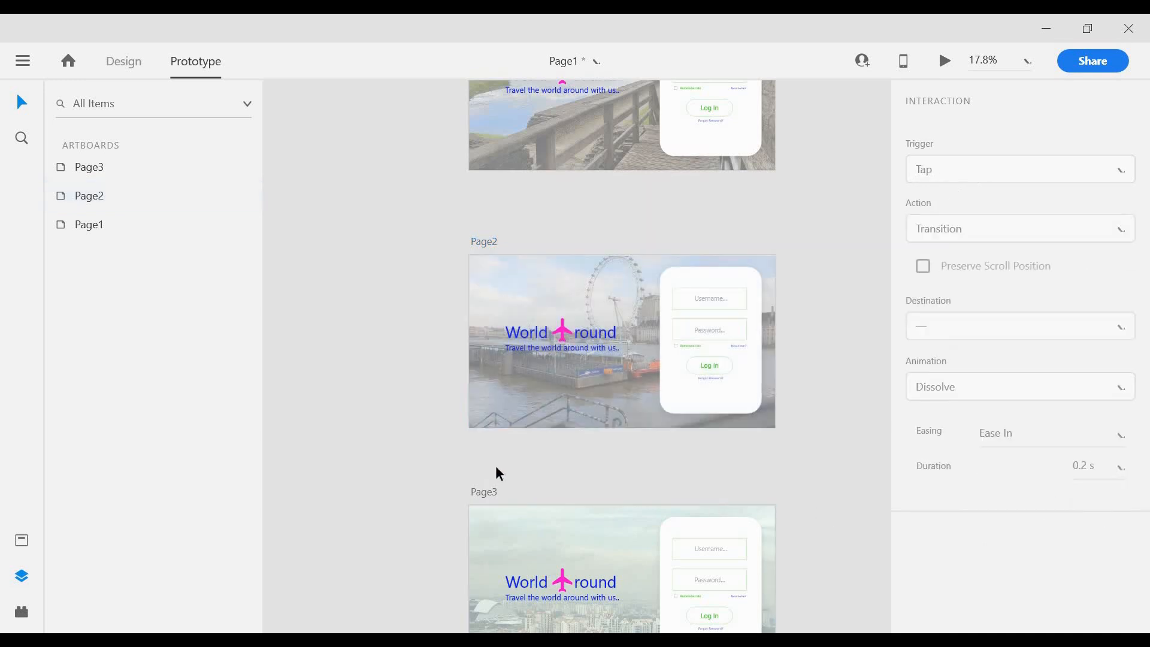
Step: Link the Page3 artboard back to Page1 with a Time trigger, 3 s delay and Push Right transition
scroll(496, 473, "down", 1)
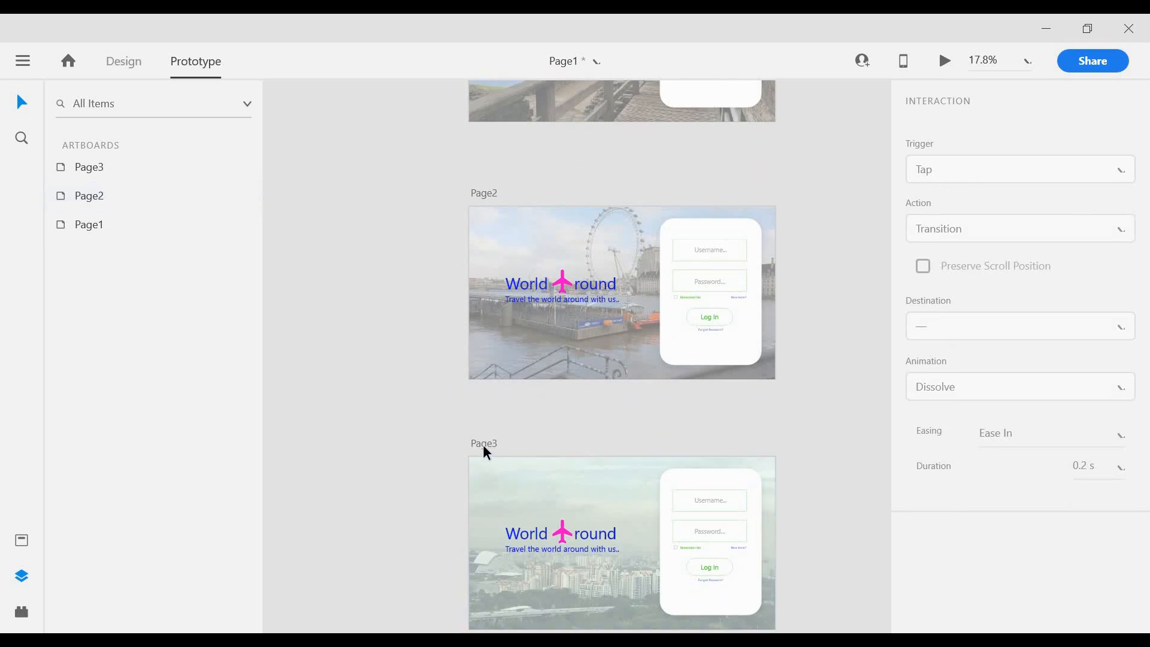
left_click(489, 446)
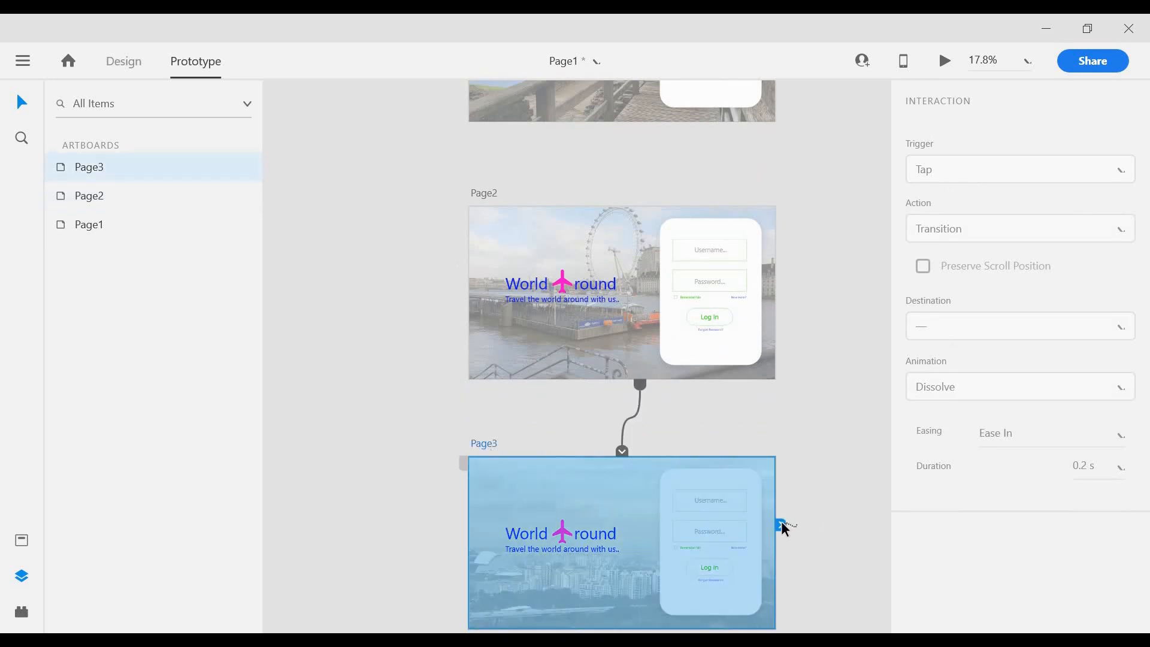
left_click_drag(781, 524, 469, 297)
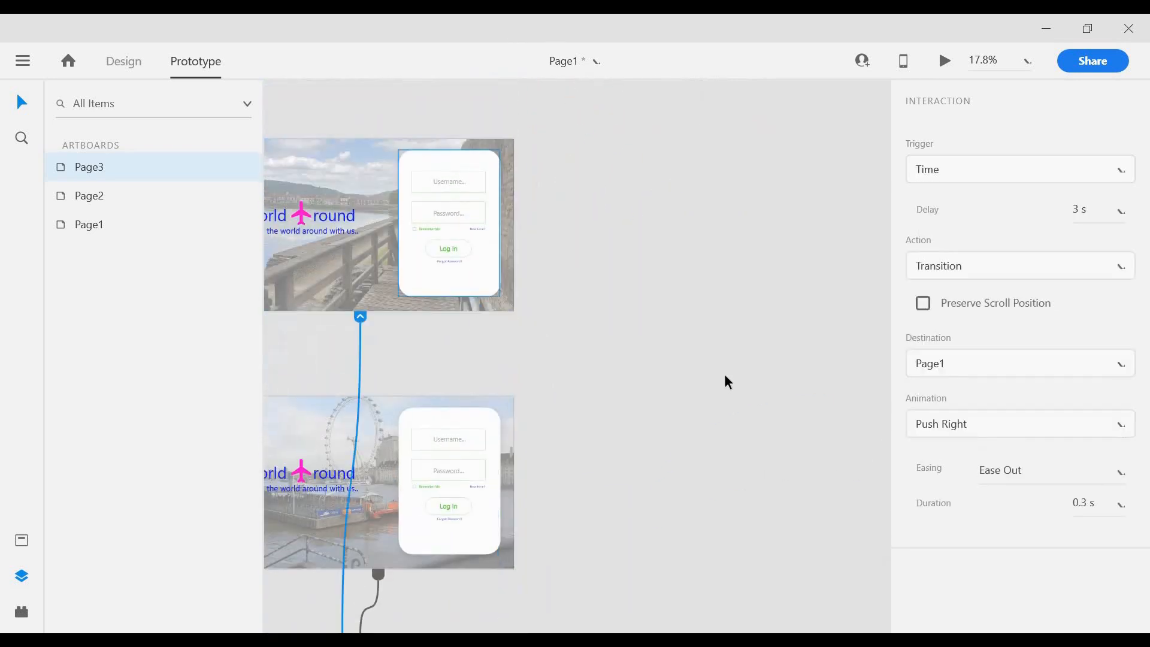
left_click_drag(341, 353, 807, 362)
scroll(814, 361, "down", 2)
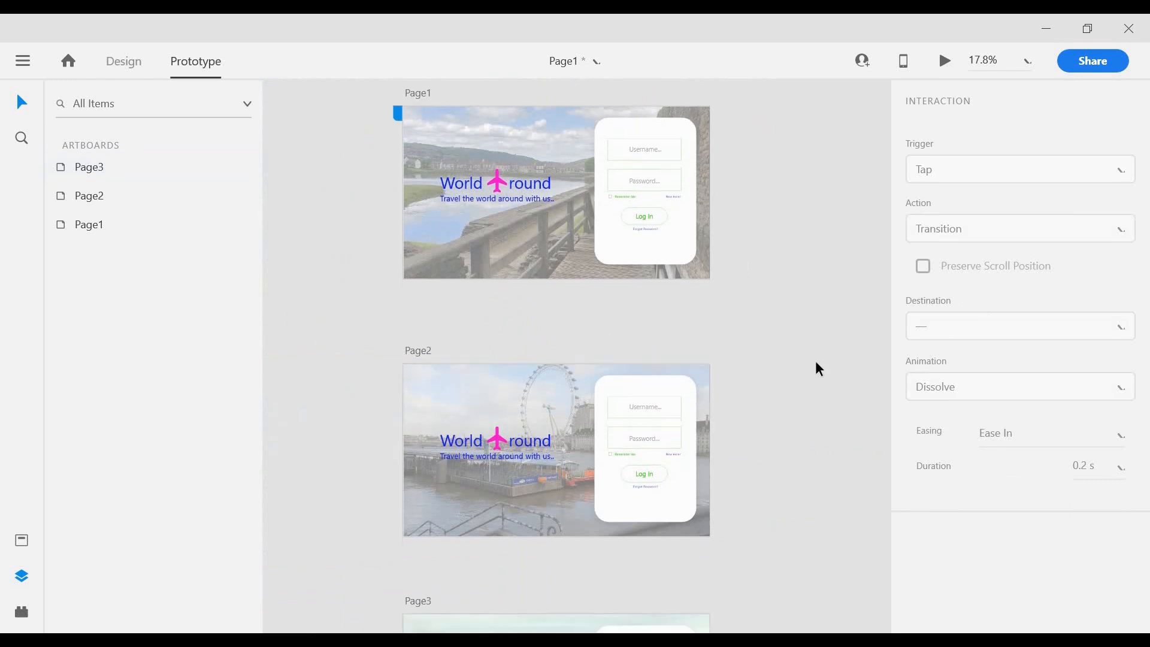
Step: Preview the prototype from Page1 to watch the timed transitions between the pages, and close the preview
scroll(814, 360, "down", 1)
scroll(815, 362, "down", 1)
scroll(815, 361, "down", 1)
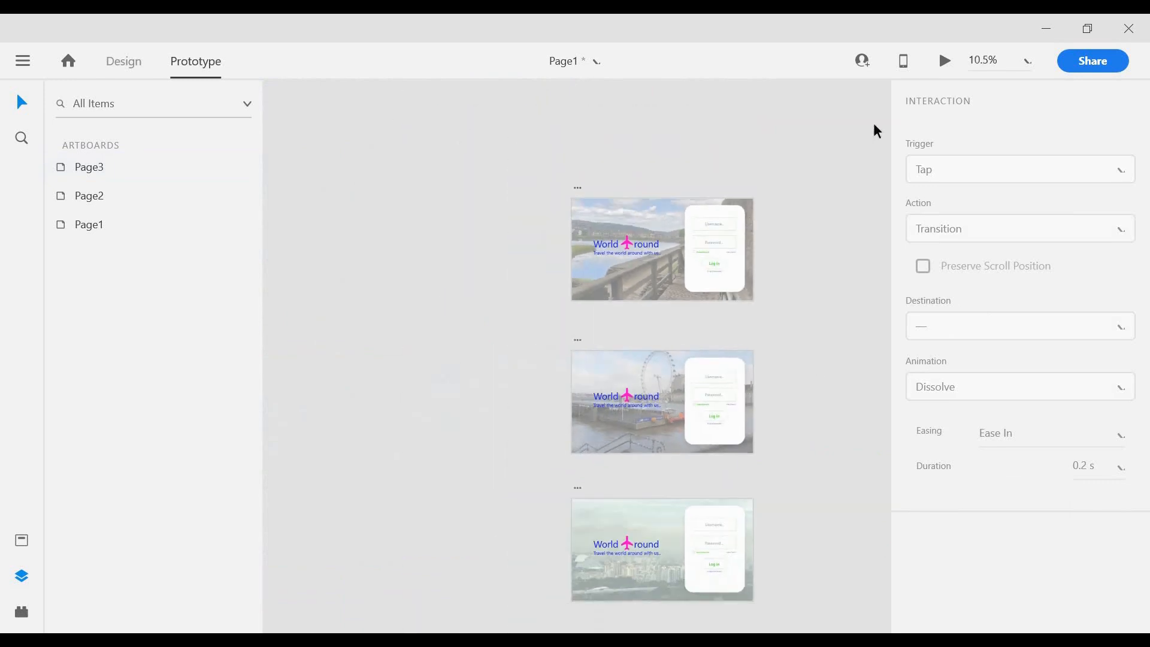
left_click(944, 61)
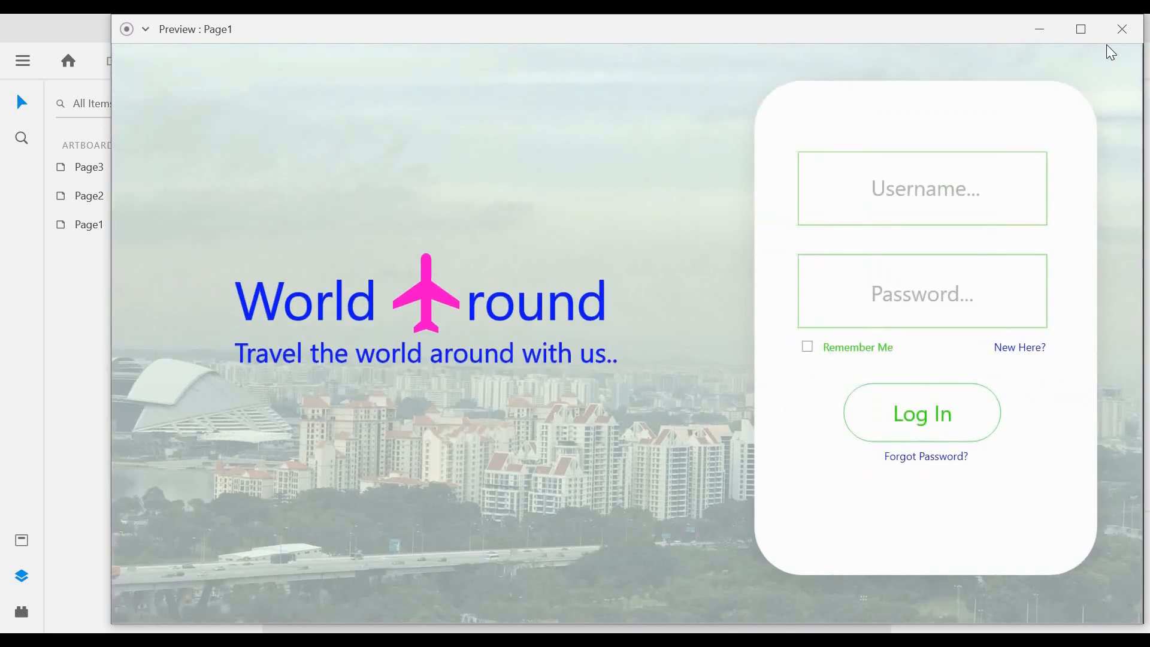
left_click(1111, 27)
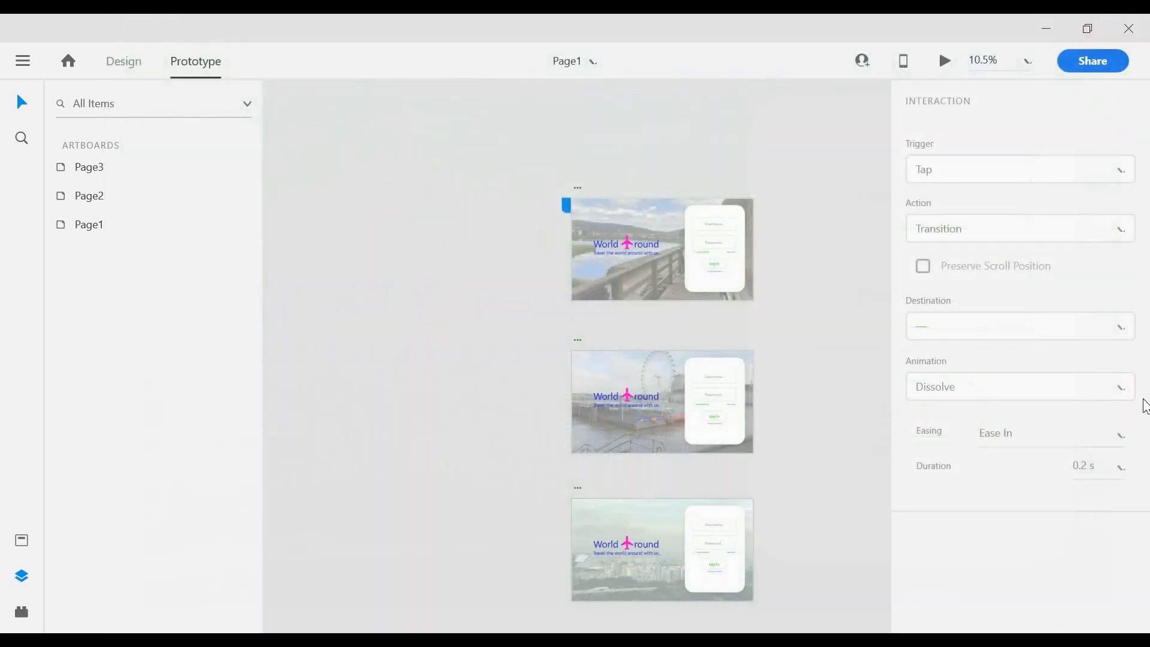
scroll(876, 546, "right", 2)
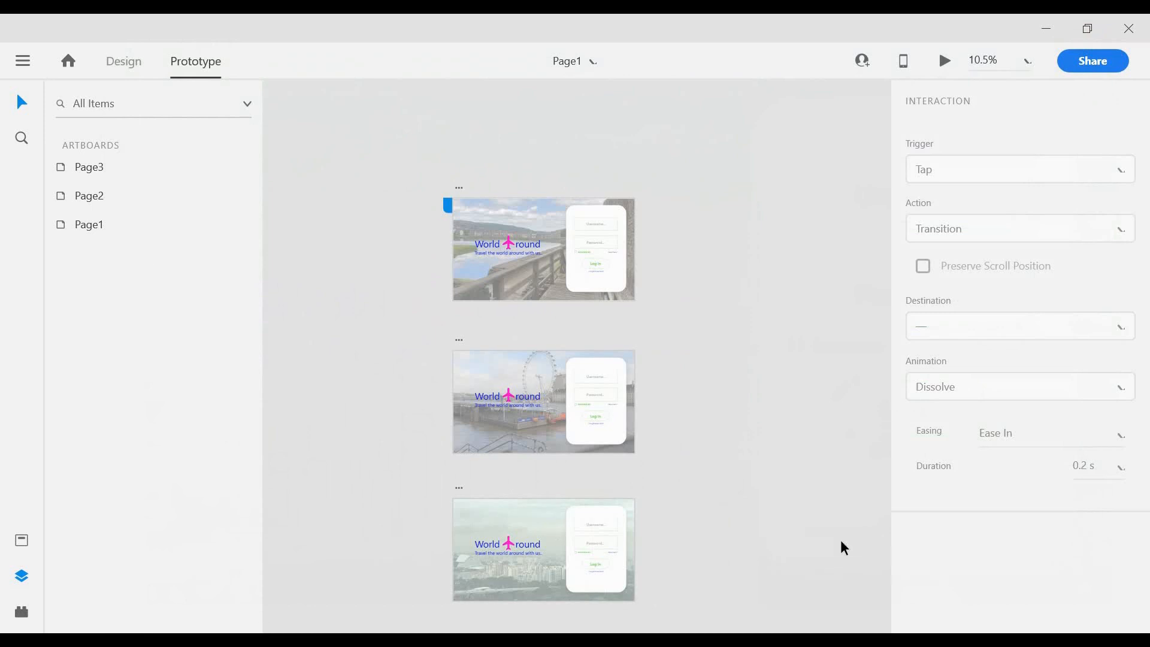
scroll(844, 548, "right", 1)
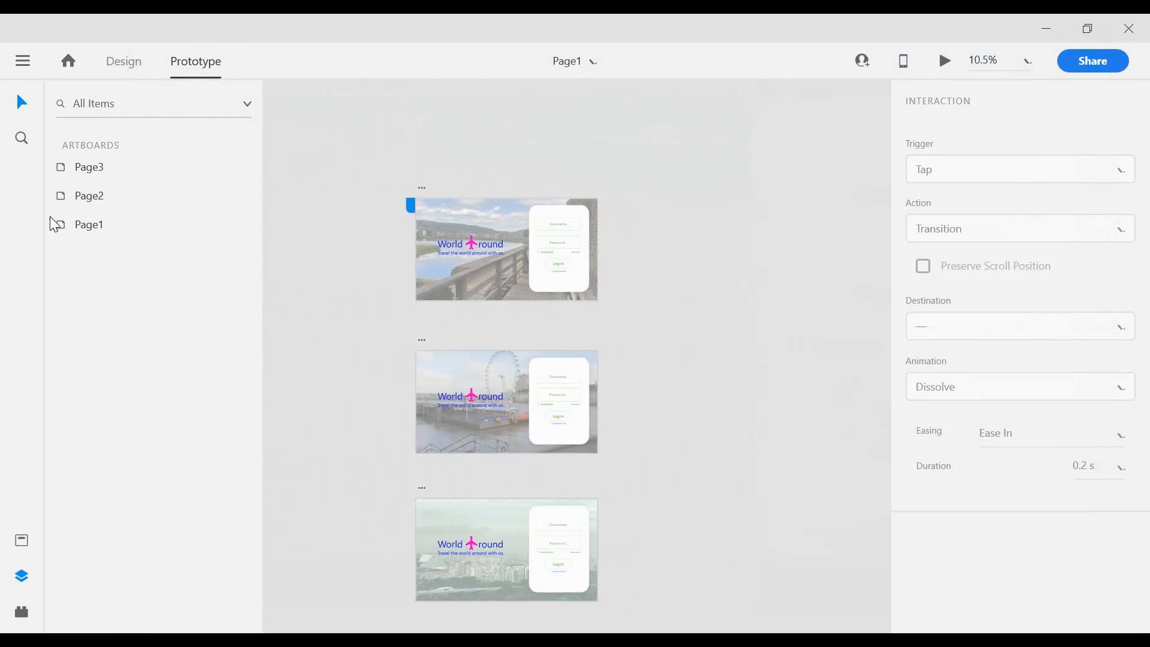
right_click(87, 234)
key("Escape")
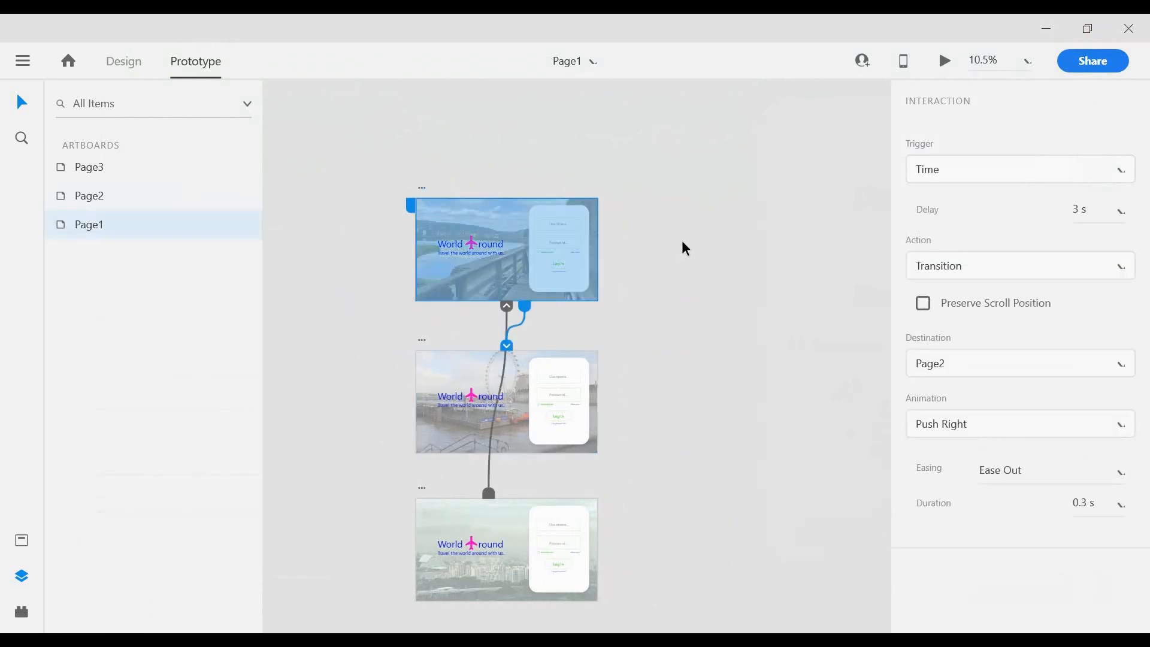
right_click(682, 242)
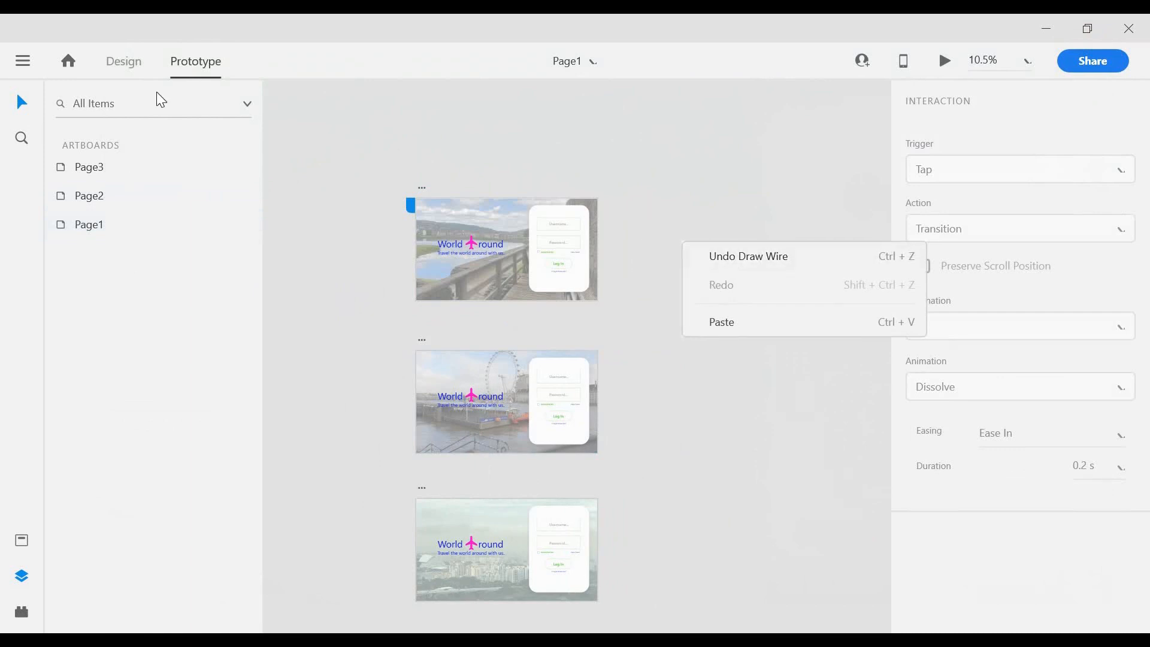
Step: Switch to Design mode, copy the Page1 artboard and paste the copy onto the canvas beside it
left_click(135, 65)
left_click(134, 71)
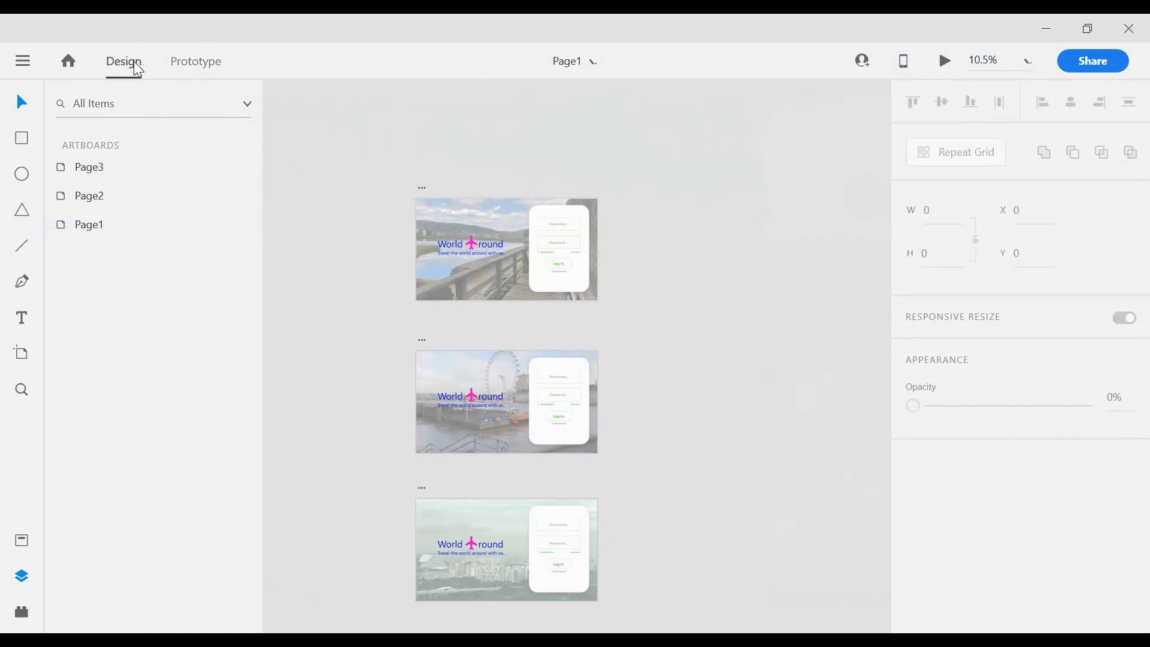
right_click(94, 232)
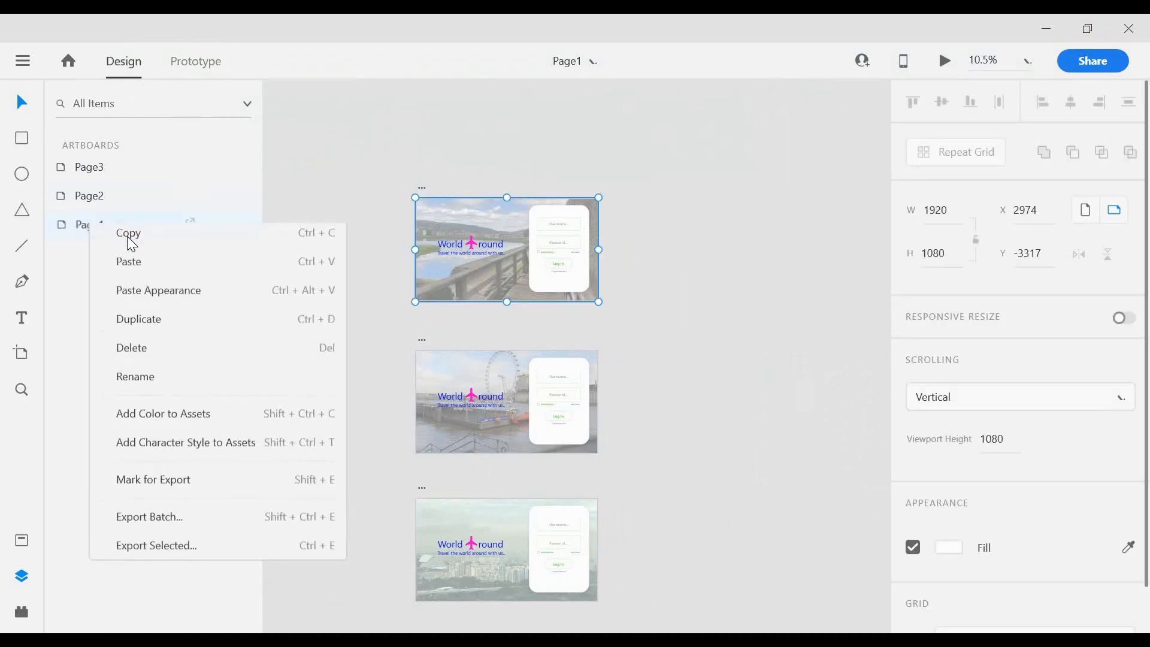
left_click(742, 243)
right_click(741, 243)
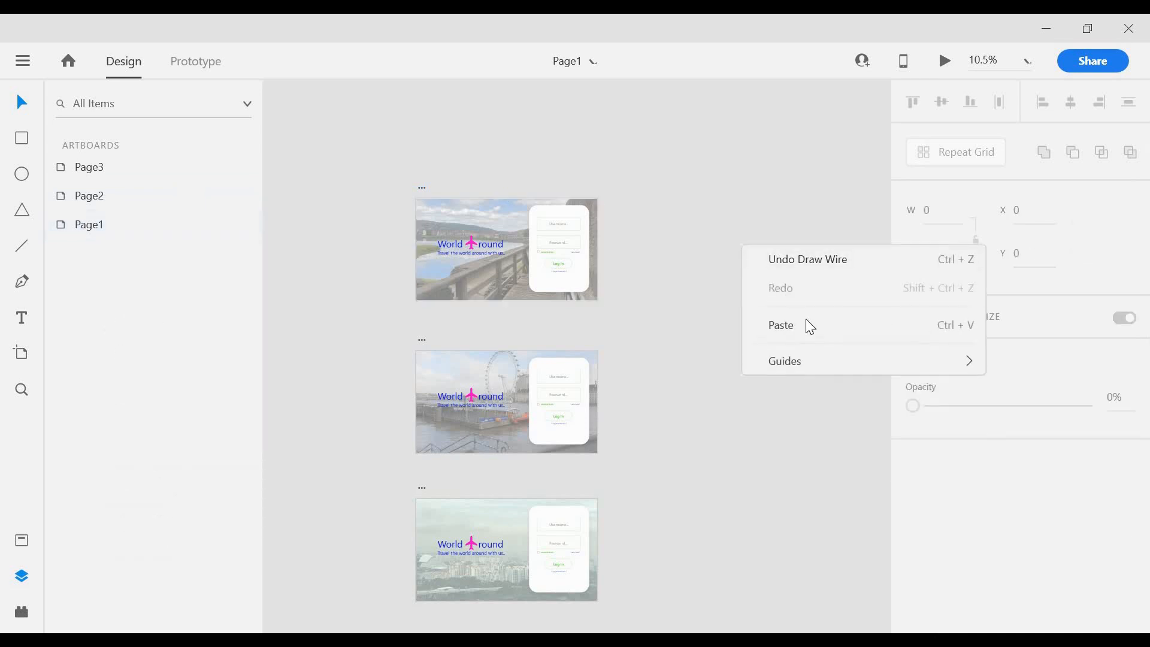
left_click(791, 319)
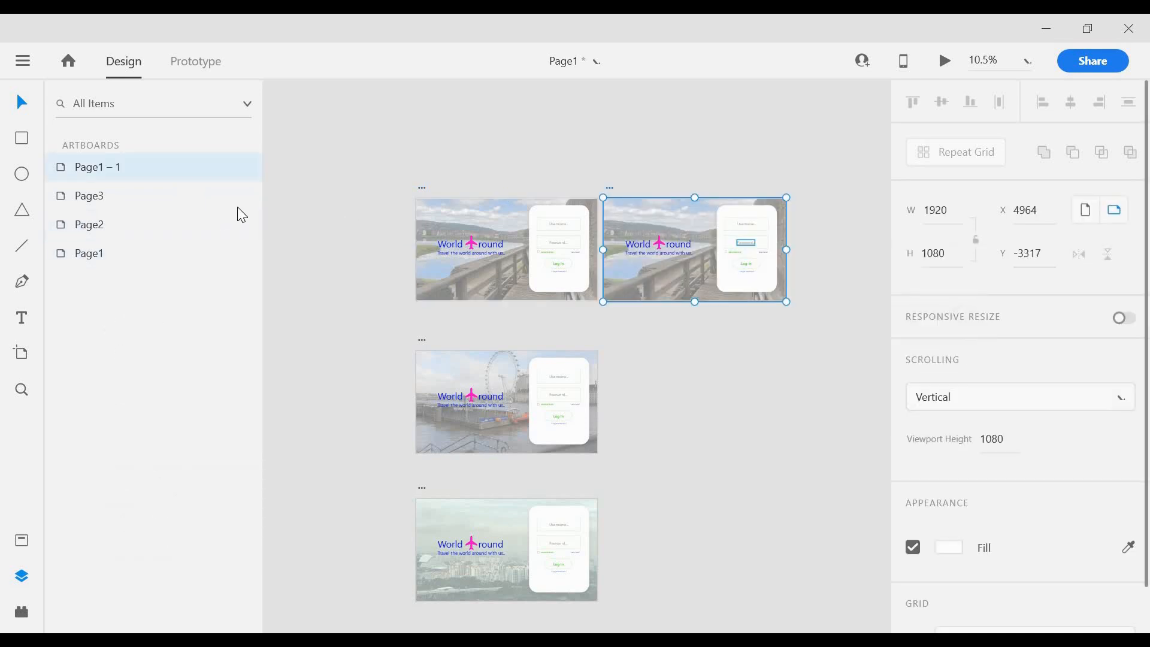
Step: Copy the Page2 artboard and paste the duplicate onto the canvas
left_click(99, 231)
right_click(112, 234)
right_click(821, 386)
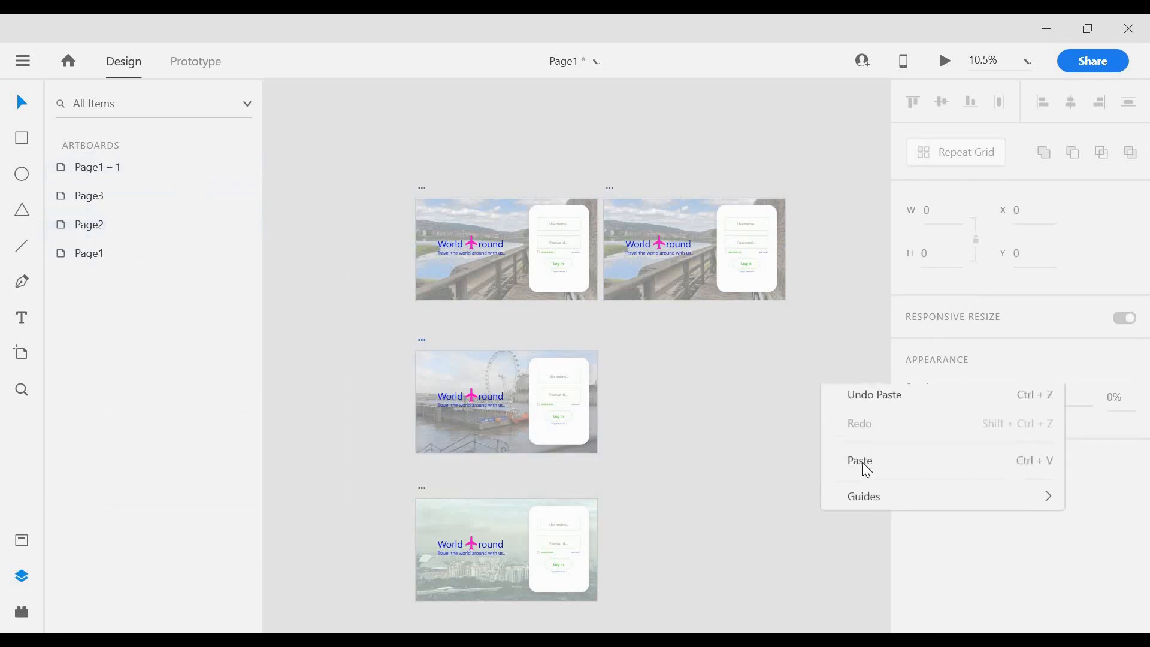
left_click(866, 470)
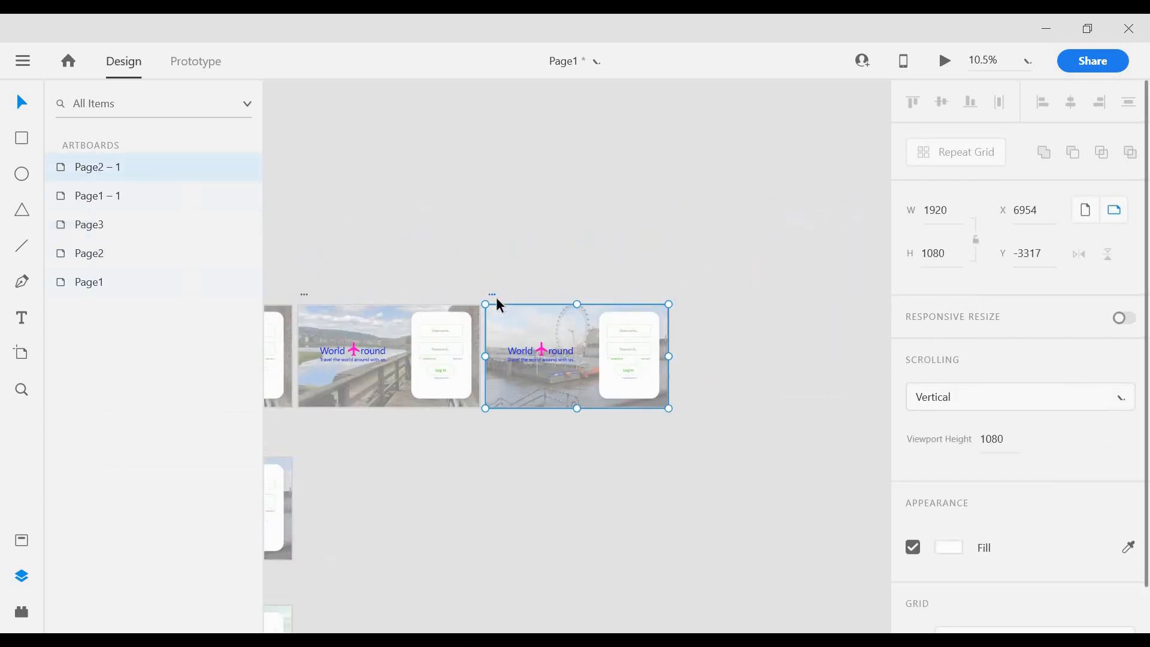
Step: Move the pasted Page2 copy down beside the original Page2 artboard
left_click(489, 363)
left_click(491, 293)
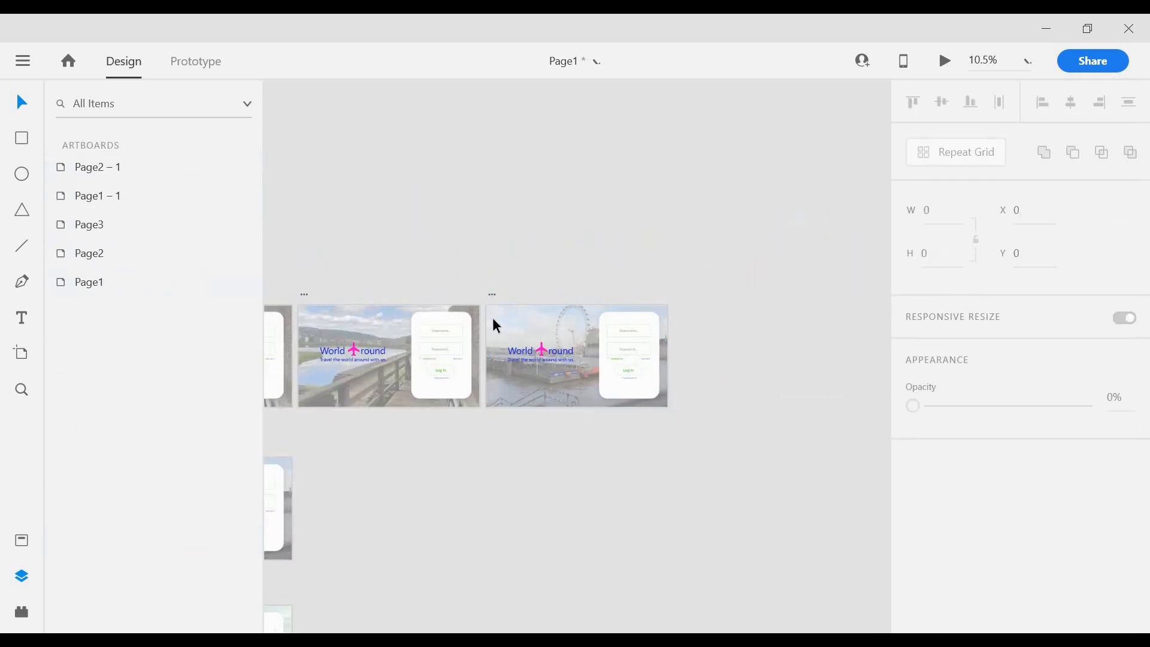
left_click_drag(492, 294, 321, 446)
left_click(579, 346)
left_click_drag(637, 223, 240, 221)
left_click_drag(310, 215, 213, 218)
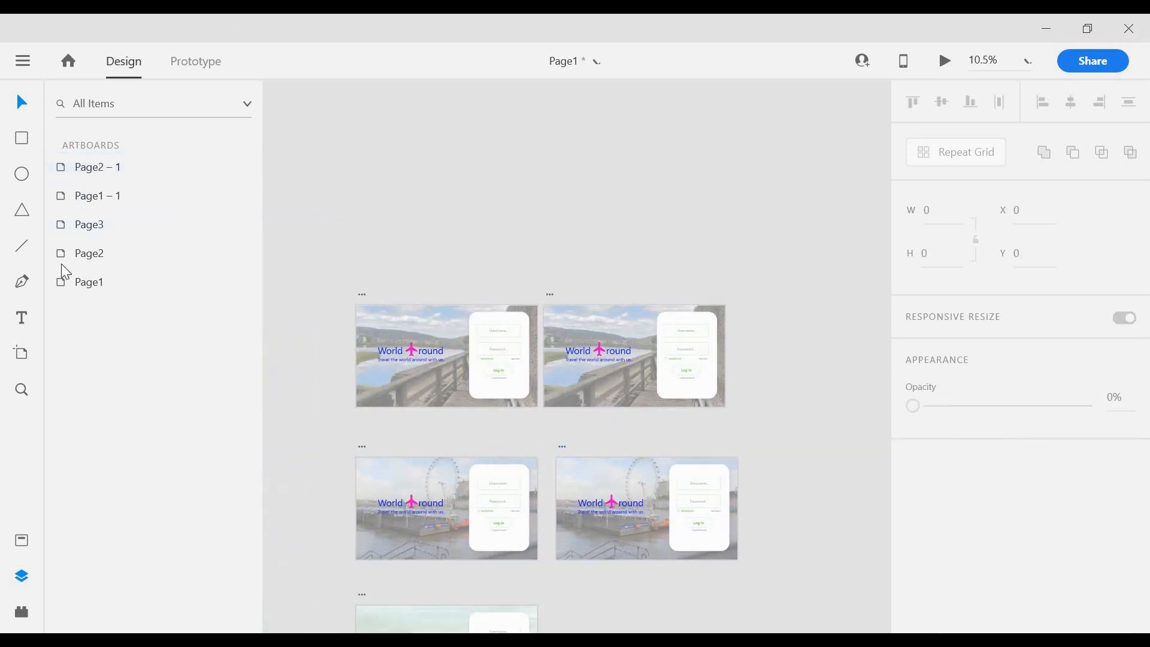
Step: Copy the Page3 artboard and paste the duplicate onto the canvas
right_click(93, 238)
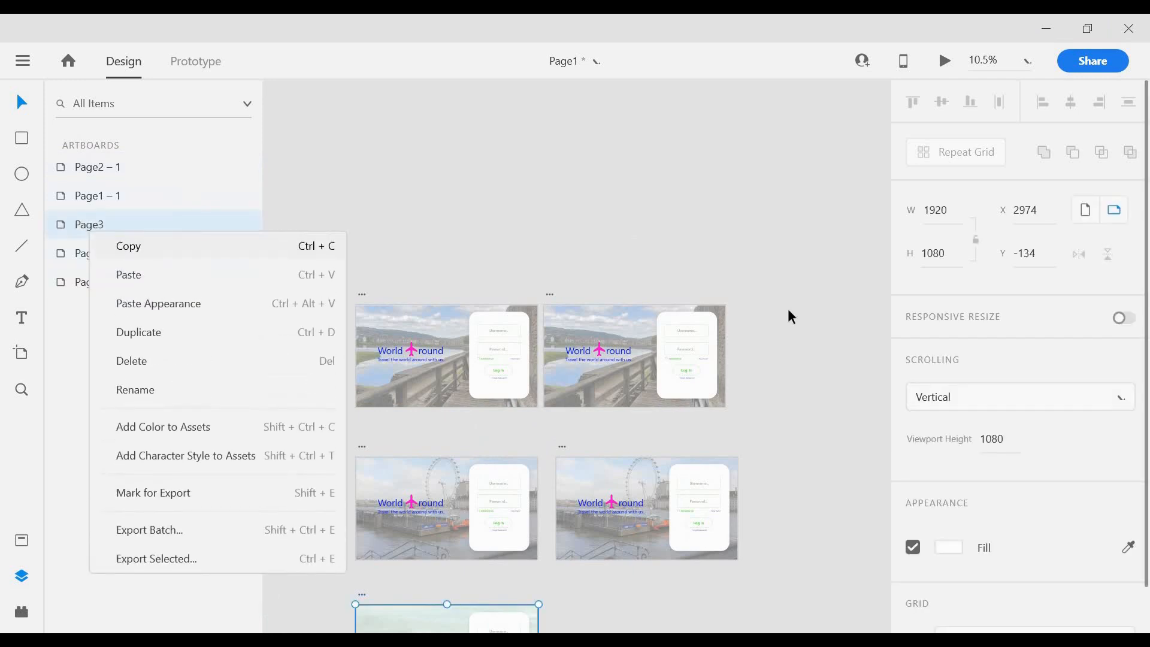
key("Escape")
right_click(832, 368)
left_click(834, 400)
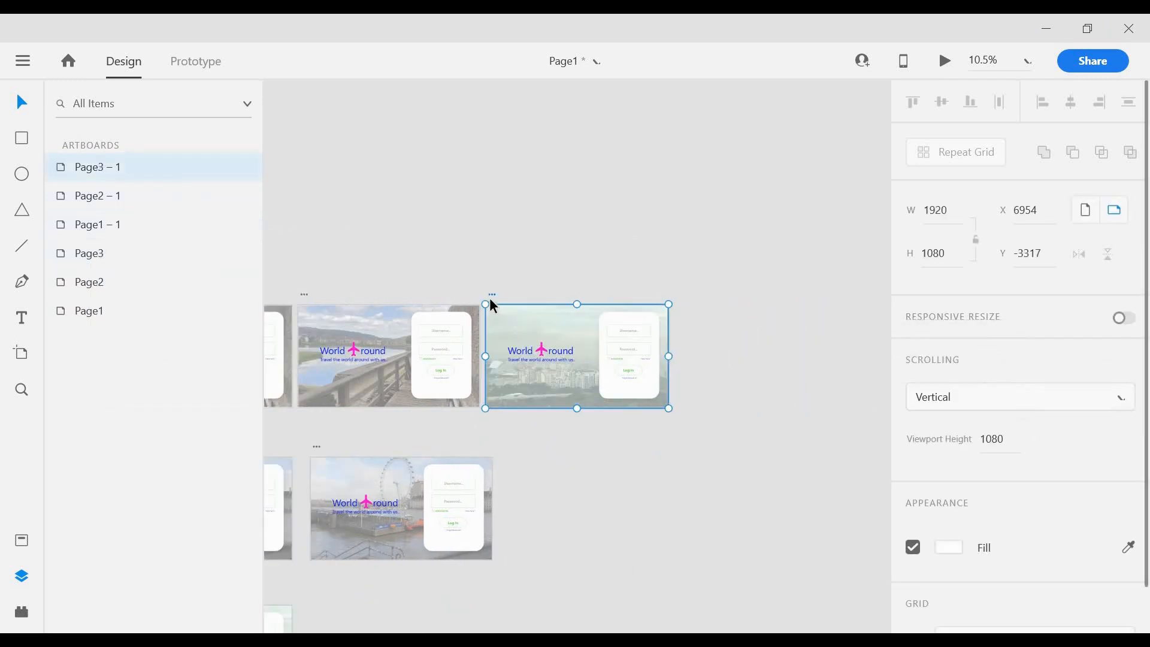
Step: Move the pasted Page3 copy beside the original Page3, at about X 5057, Y -87
left_click_drag(487, 296, 509, 375)
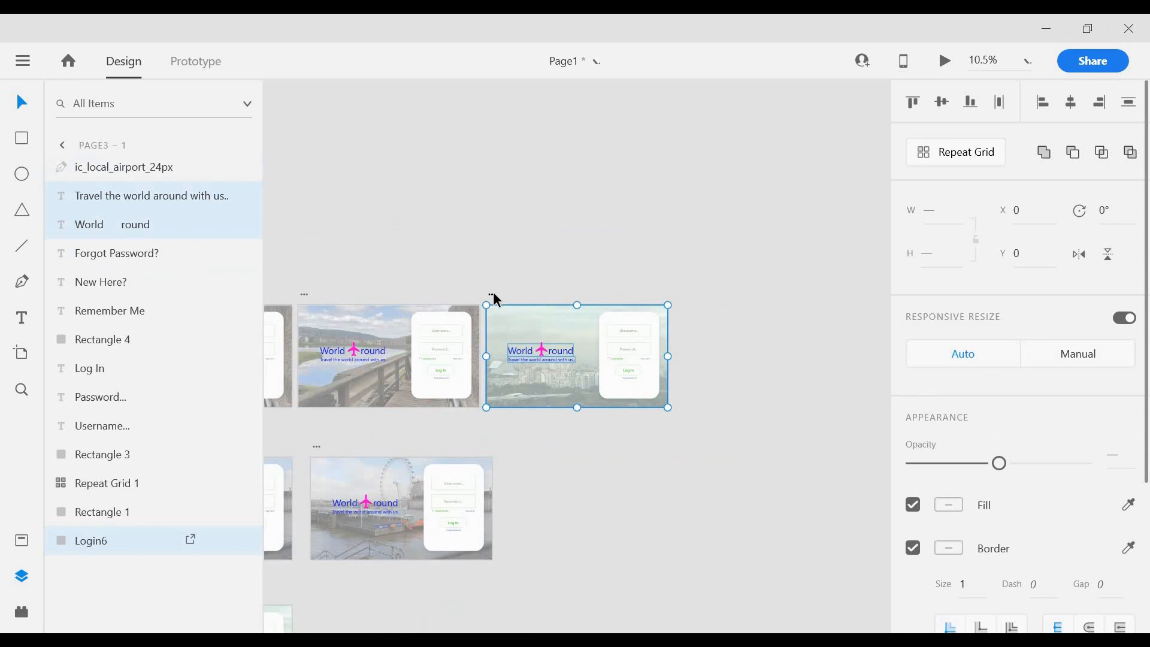
left_click_drag(493, 293, 313, 585)
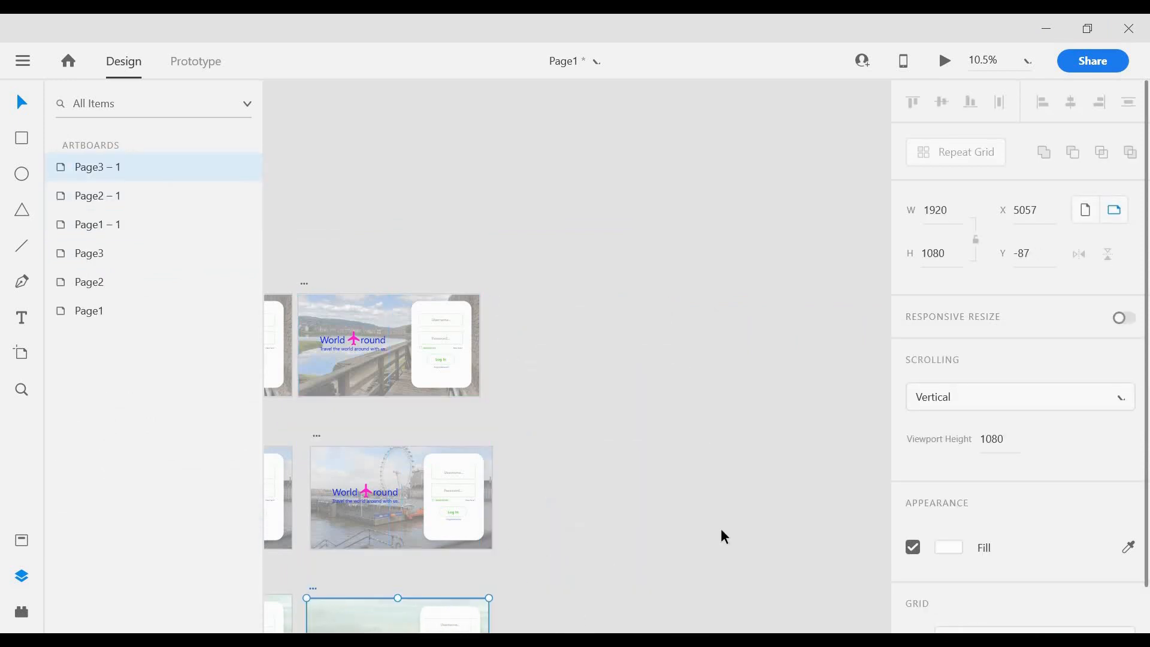
left_click(558, 137)
left_click_drag(476, 151, 226, 178)
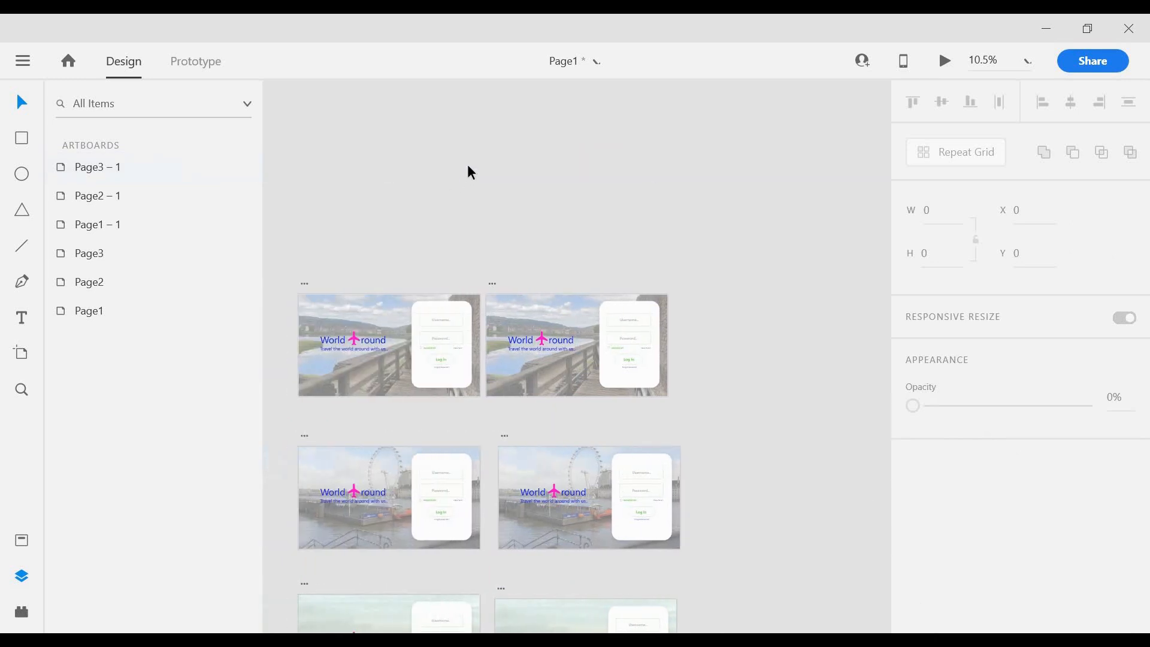
Step: Shift the Page1 copy to X 5095 so it lines up with the Page2 copy below it
scroll(465, 164, "down", 4)
scroll(466, 166, "up", 2)
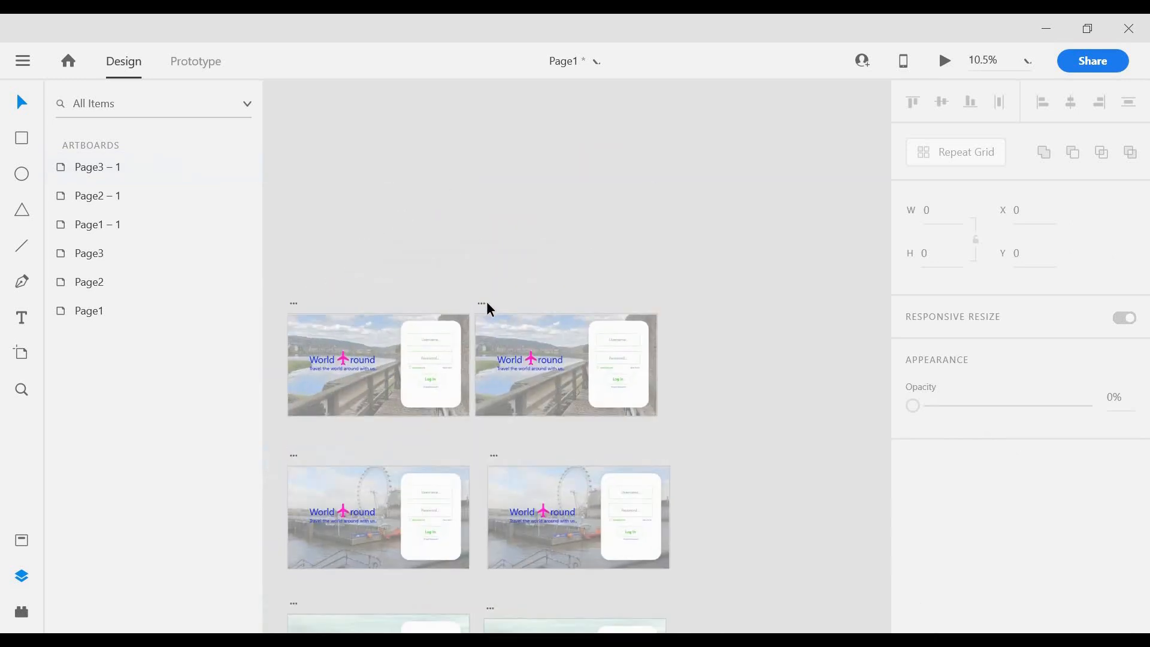
left_click_drag(486, 301, 497, 302)
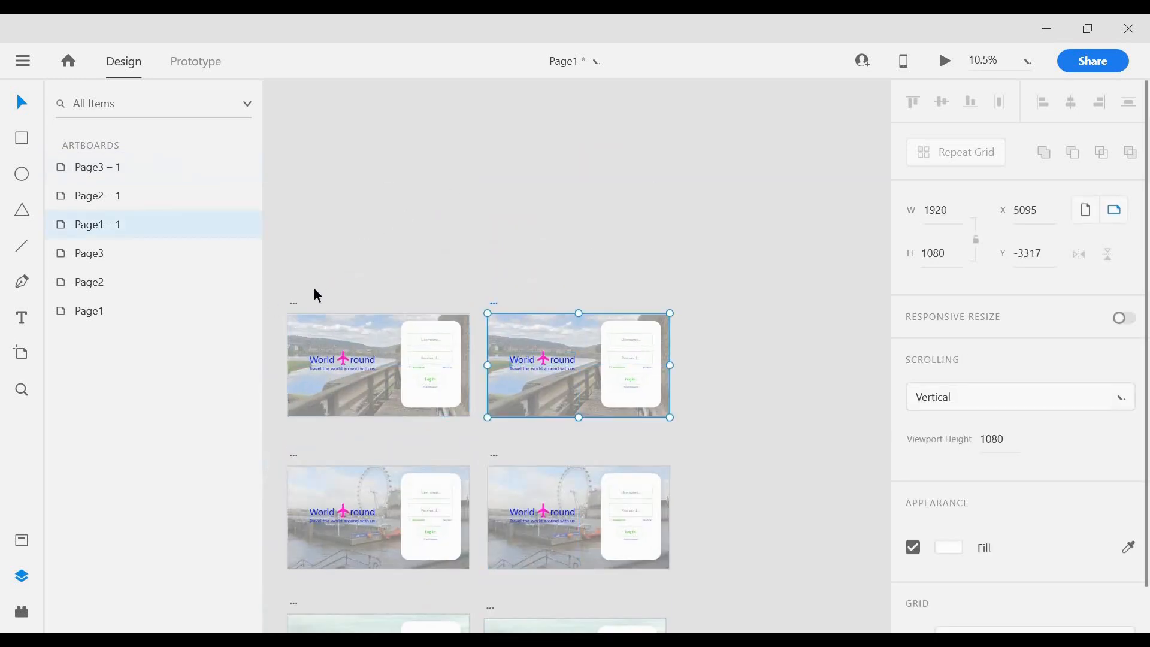
left_click(385, 186)
Step: Switch to prototyping and link Page1's white login card to the Page1 – 1 artboard with a tap transition
scroll(361, 272, "down", 2)
scroll(413, 305, "down", 1)
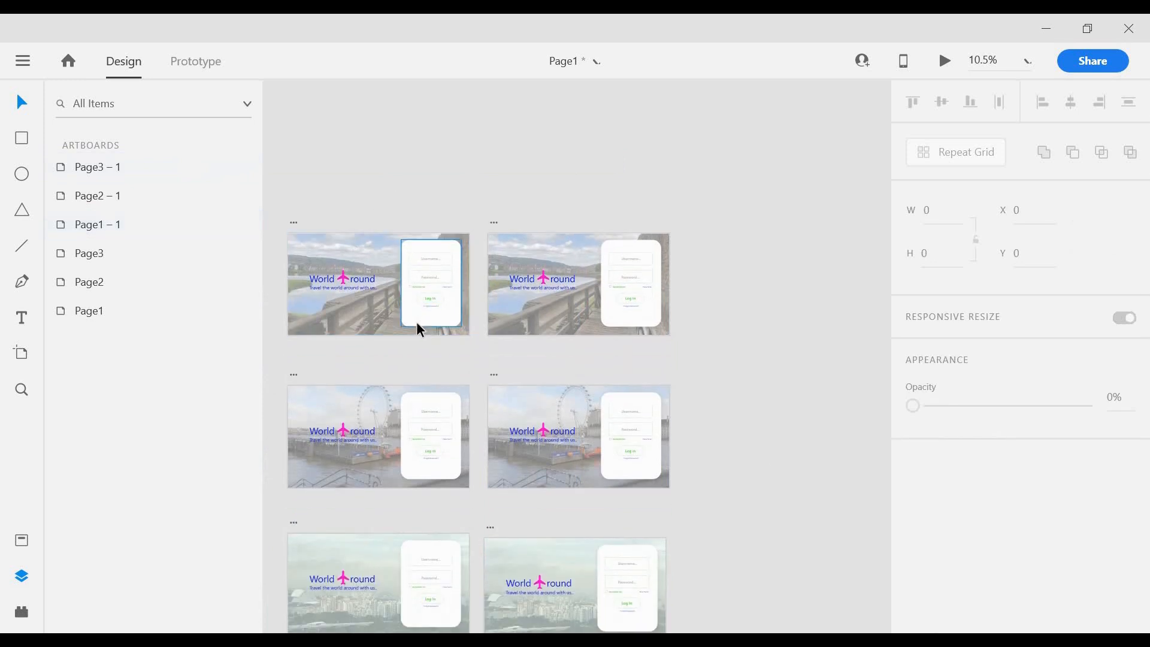
left_click(415, 318)
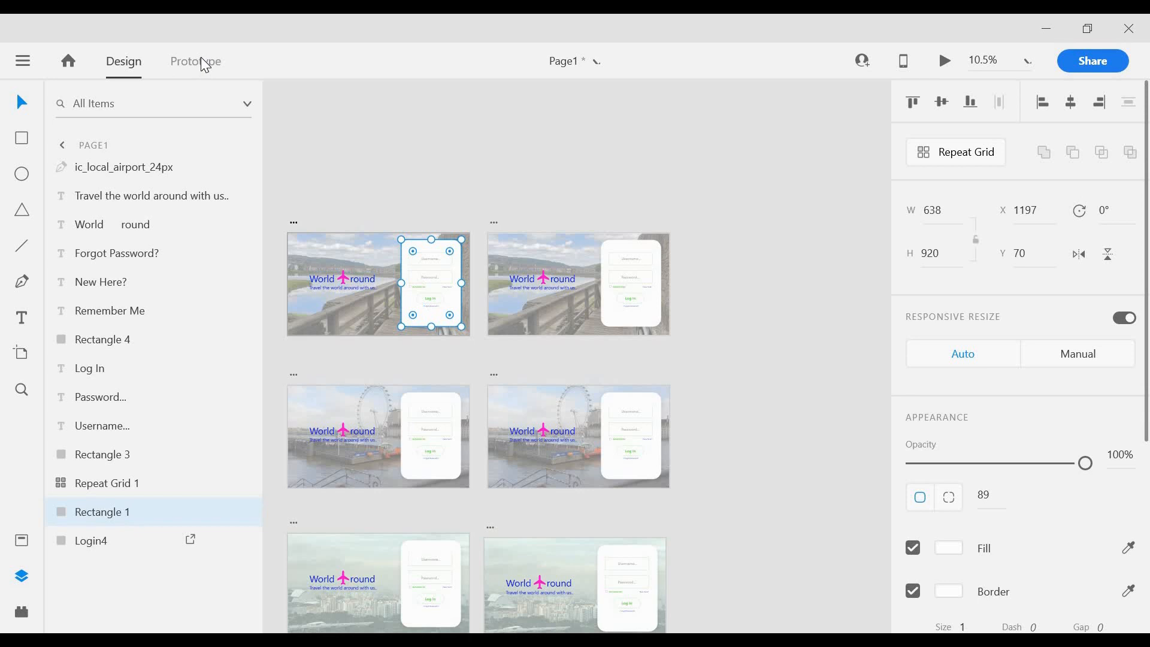
left_click(212, 72)
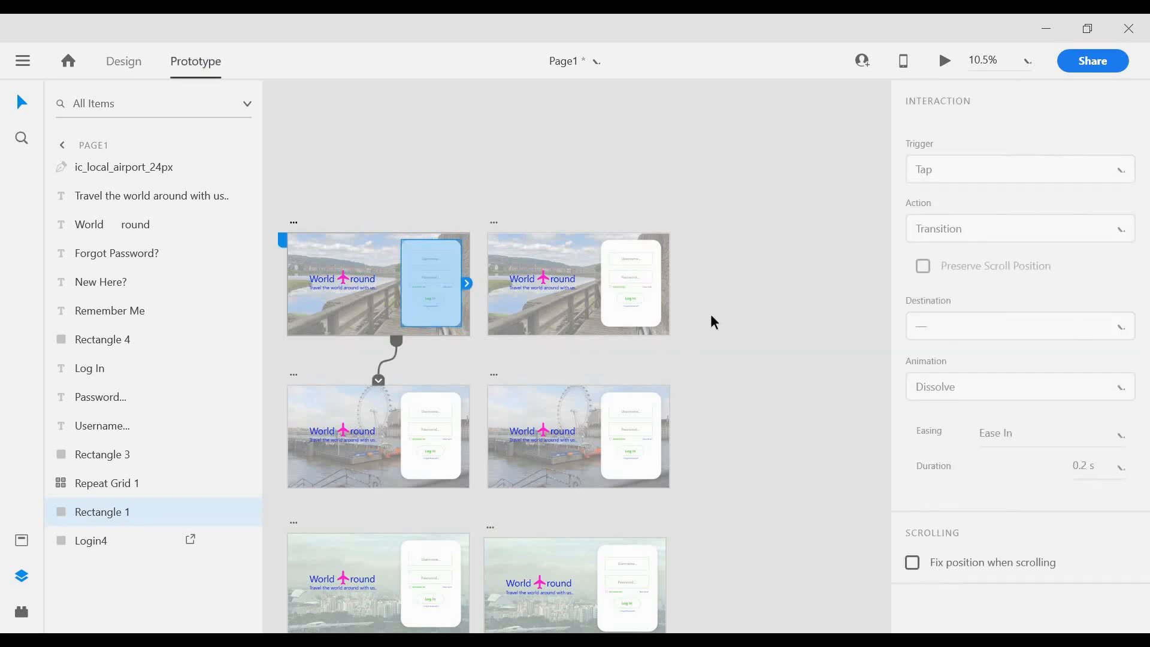
key("ctrl+s")
left_click(414, 358)
left_click(436, 311)
scroll(430, 372, "up", 5)
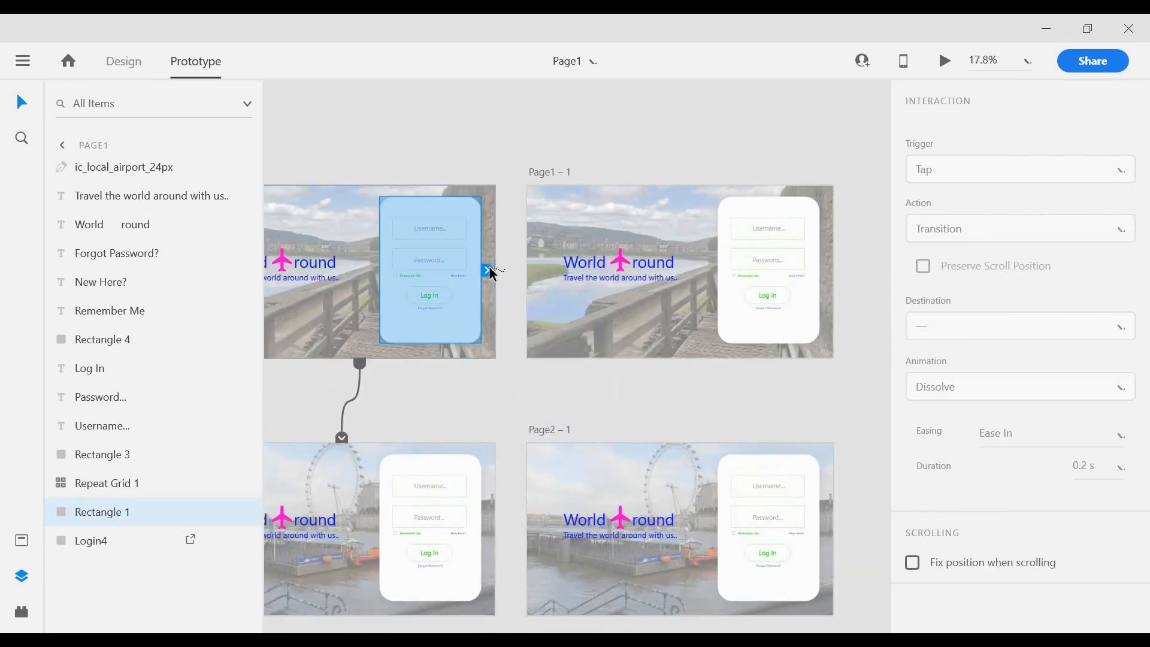
left_click_drag(486, 274, 529, 300)
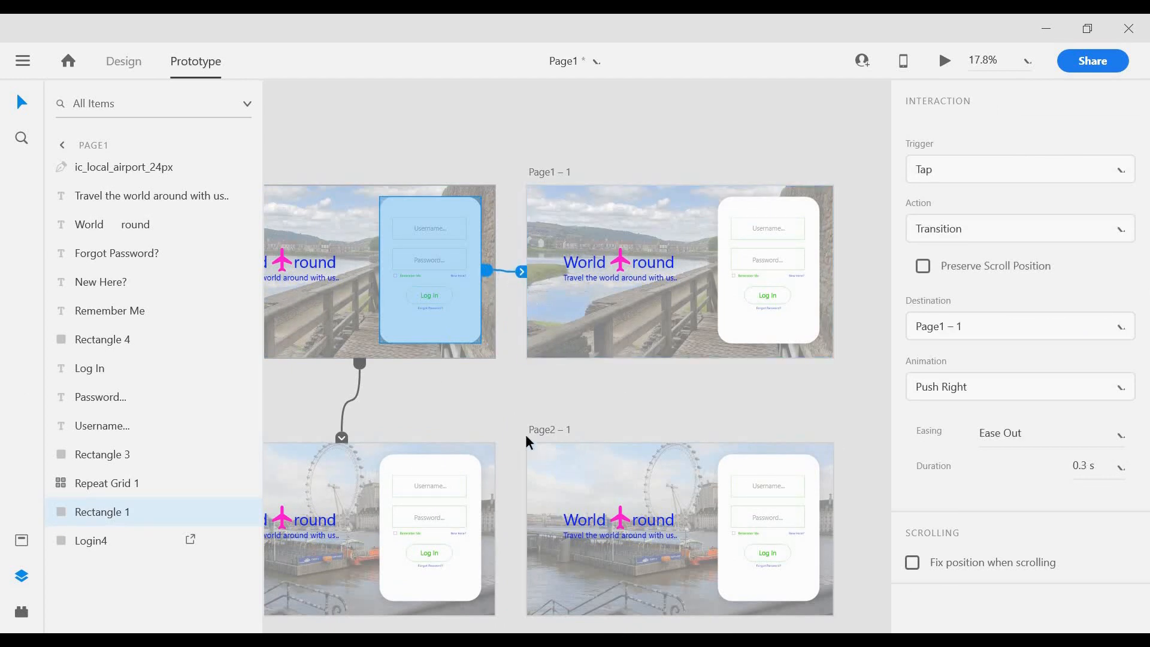
Step: Link Page2's white login card to the Page2 – 1 artboard and Page3's login card to the Page3 – 1 artboard
scroll(508, 437, "down", 3)
scroll(440, 428, "down", 1)
left_click(439, 414)
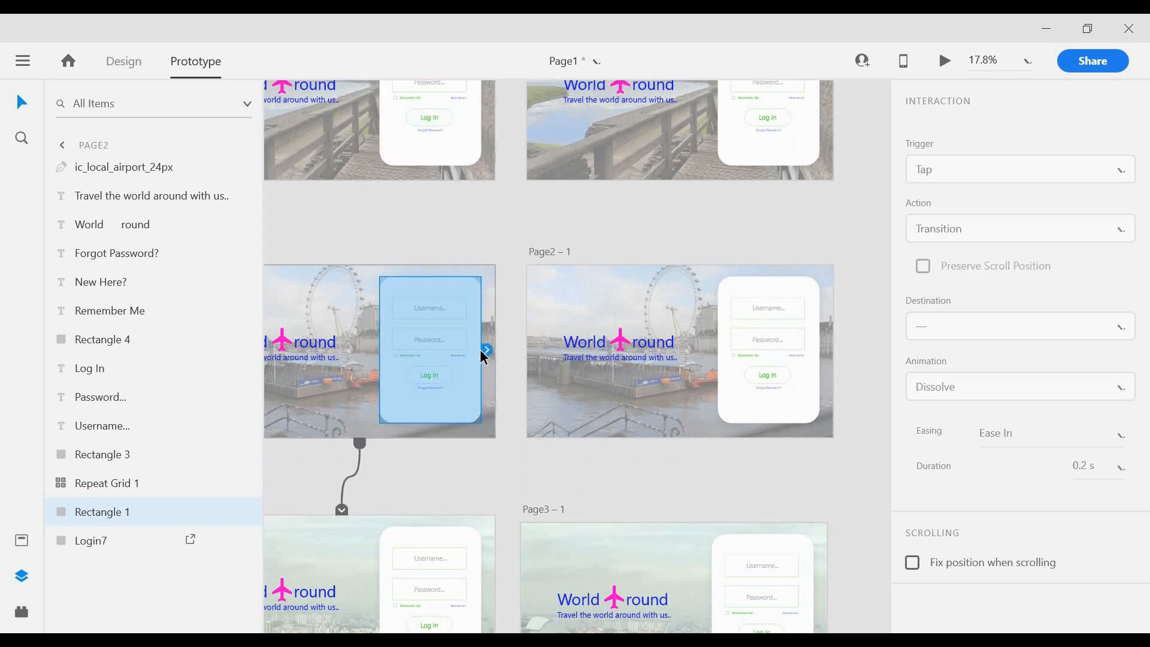
left_click_drag(487, 349, 525, 368)
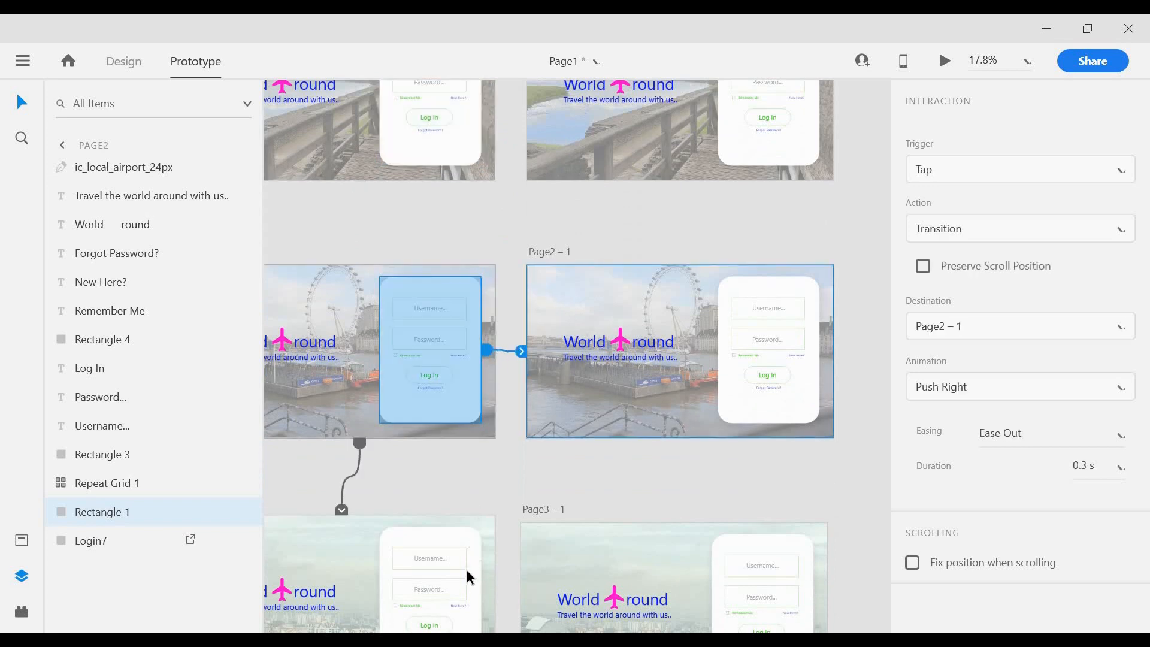
left_click(478, 576)
left_click_drag(486, 600, 539, 605)
Step: Set the transition animation from Page1's login card to Dissolve
scroll(500, 429, "up", 2)
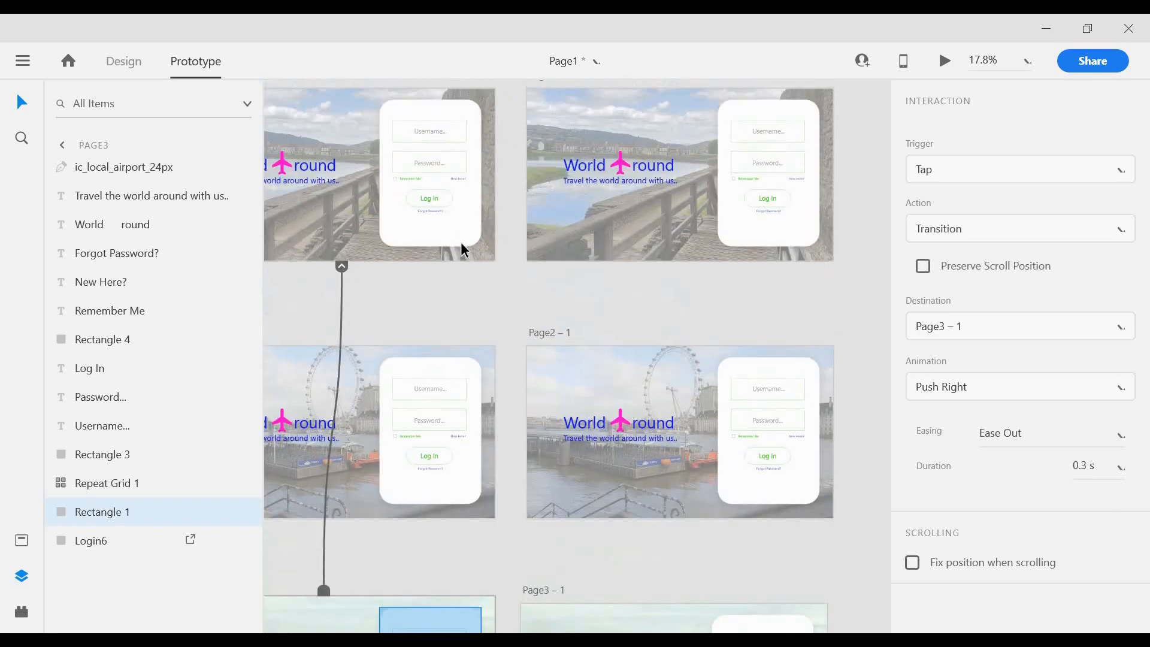
left_click(461, 239)
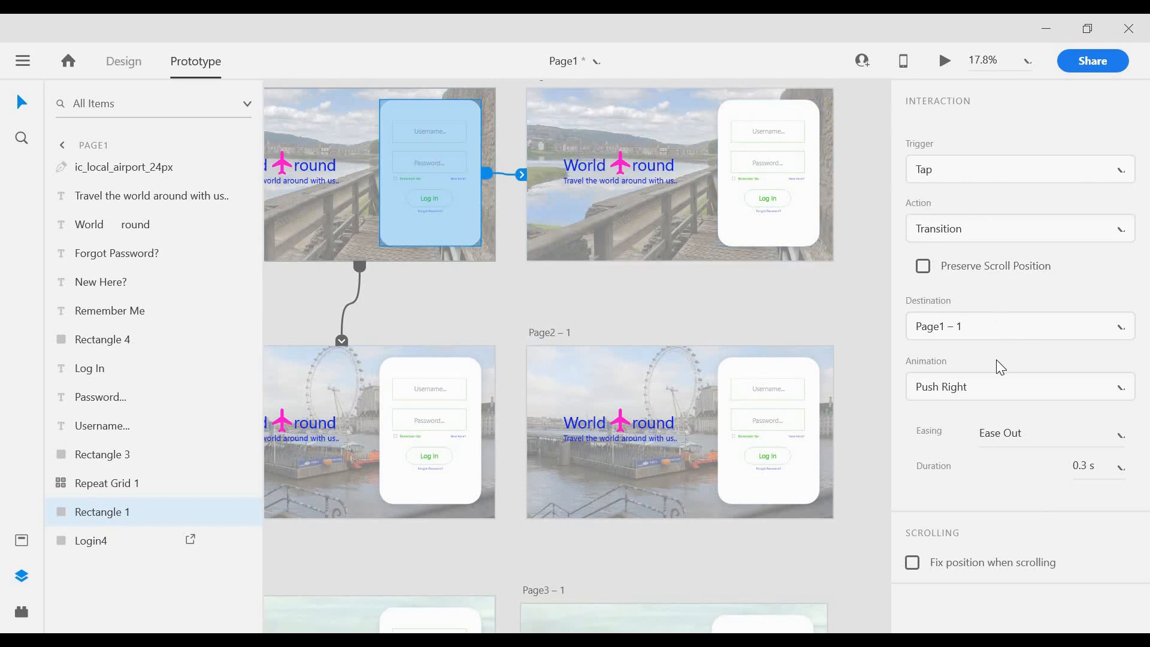
left_click(970, 388)
scroll(985, 135, "up", 2)
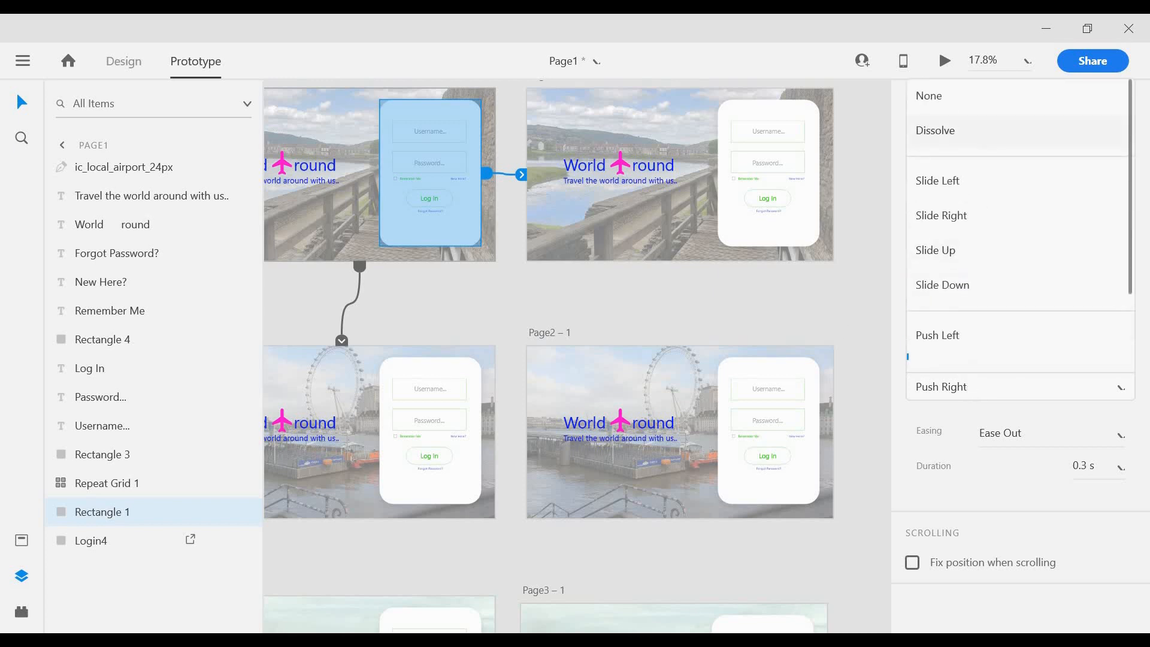
left_click(982, 127)
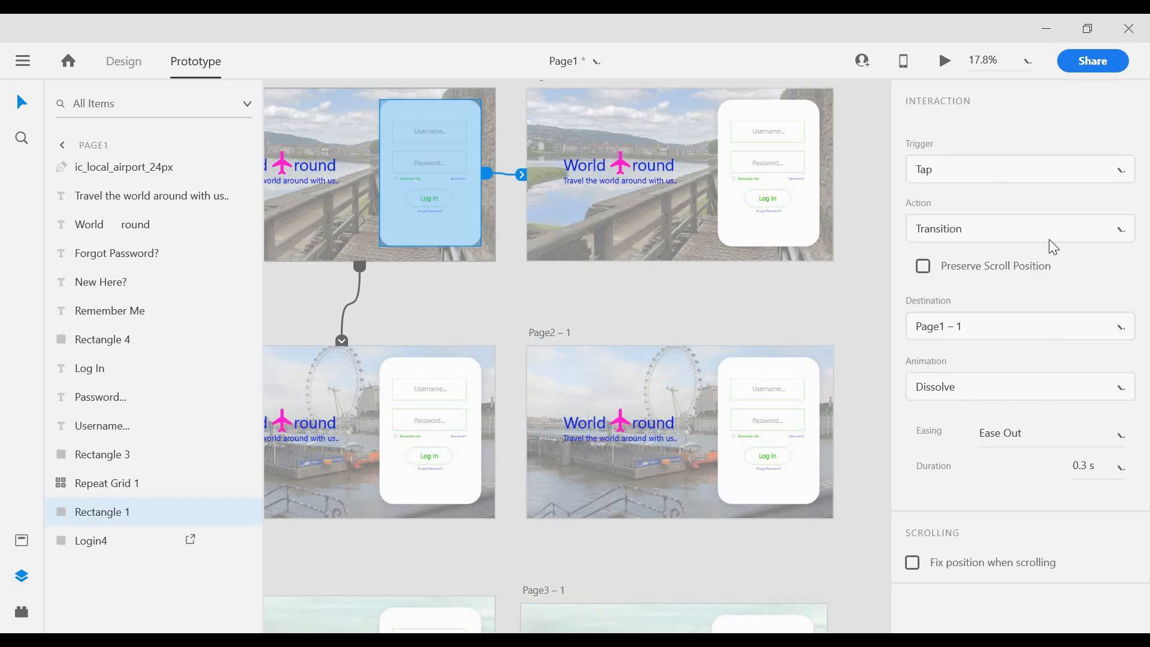
Step: Set the transition animation from Page2's login card to Dissolve
left_click(443, 505)
left_click(1061, 387)
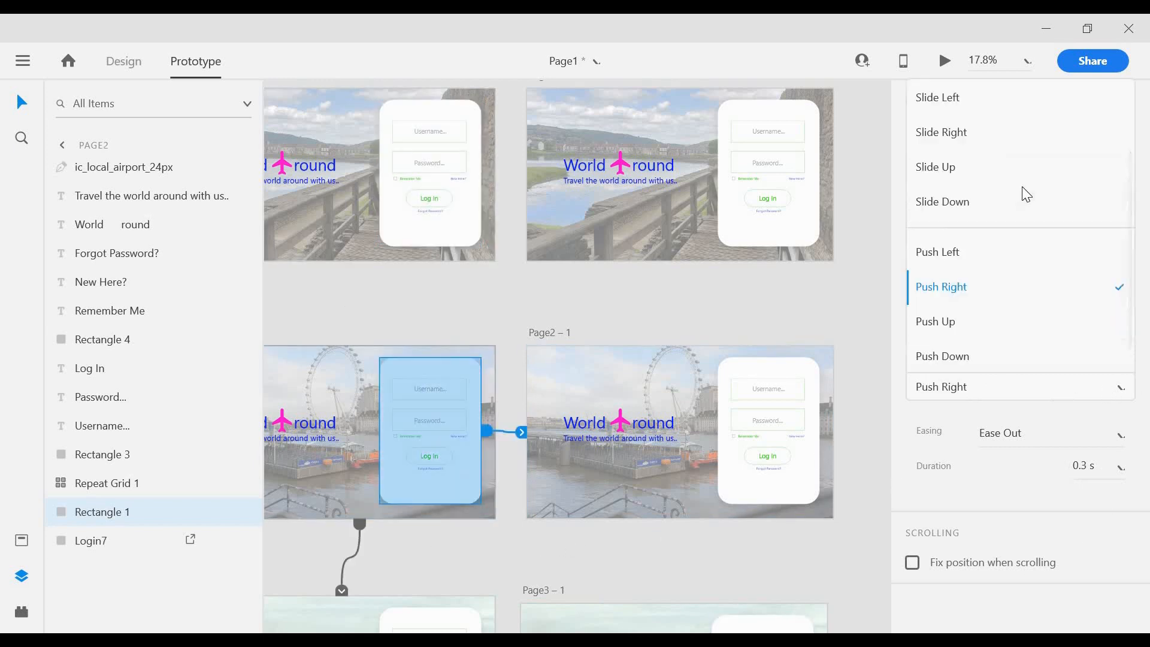
scroll(999, 136, "up", 2)
left_click(996, 132)
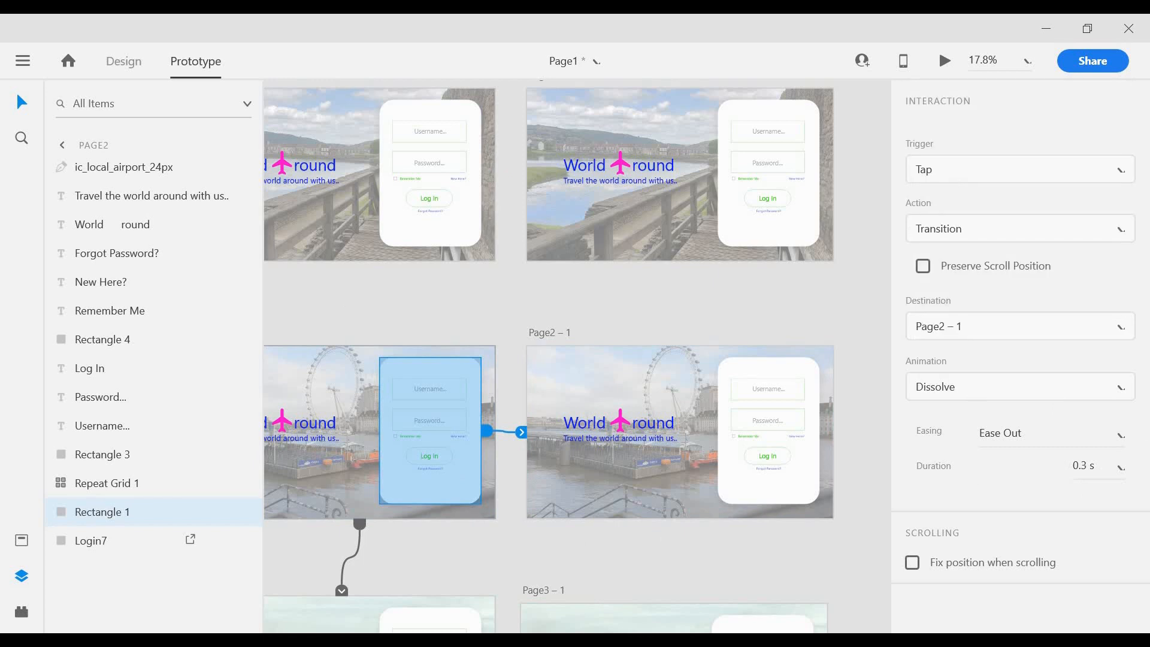
Step: Set the transition animation from Page3's login card to Dissolve
scroll(425, 461, "down", 2)
scroll(431, 610, "down", 1)
left_click(431, 610)
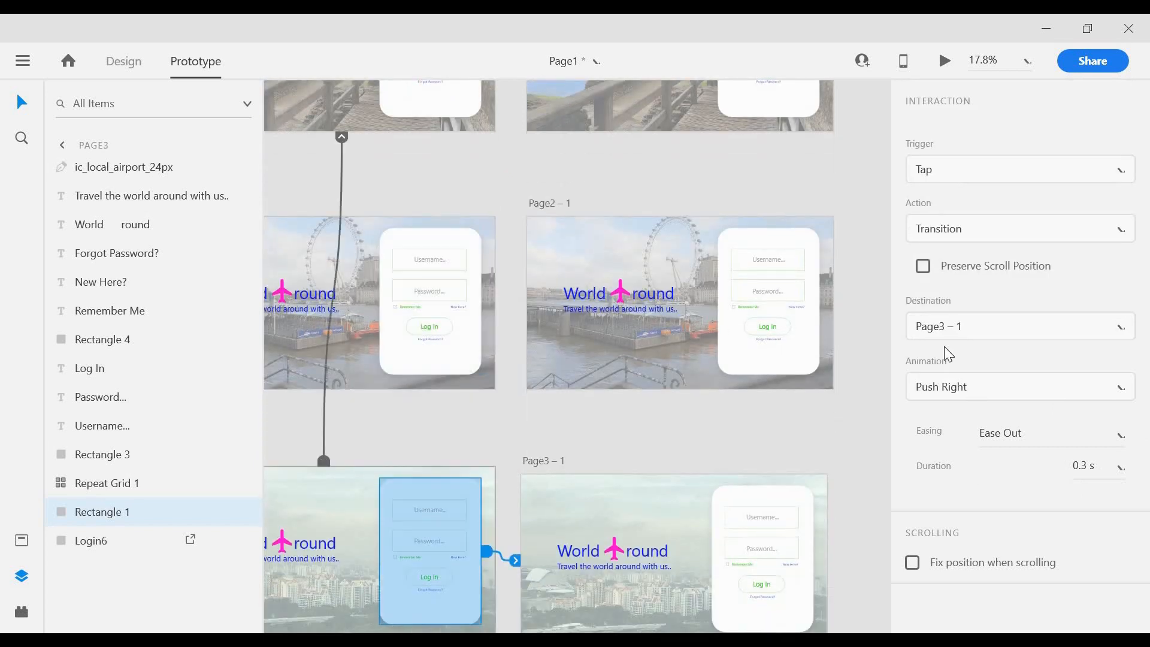
left_click(964, 390)
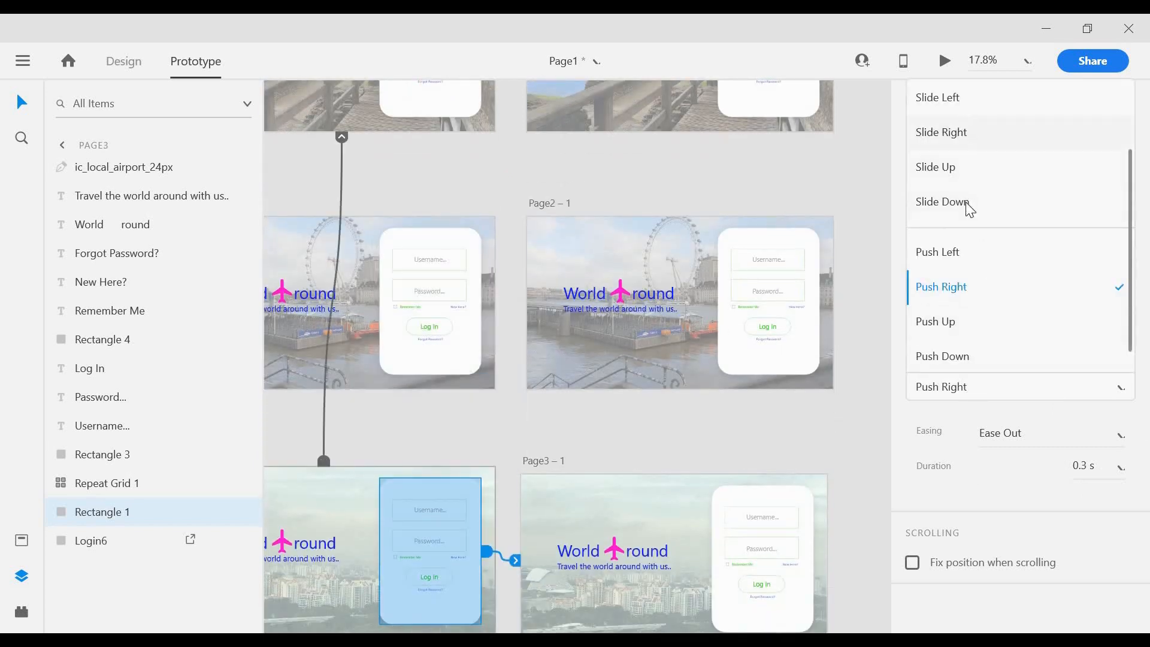
scroll(968, 209, "up", 3)
left_click(961, 129)
Step: Deselect everything, save the document and open the prototype preview
scroll(883, 455, "down", 2)
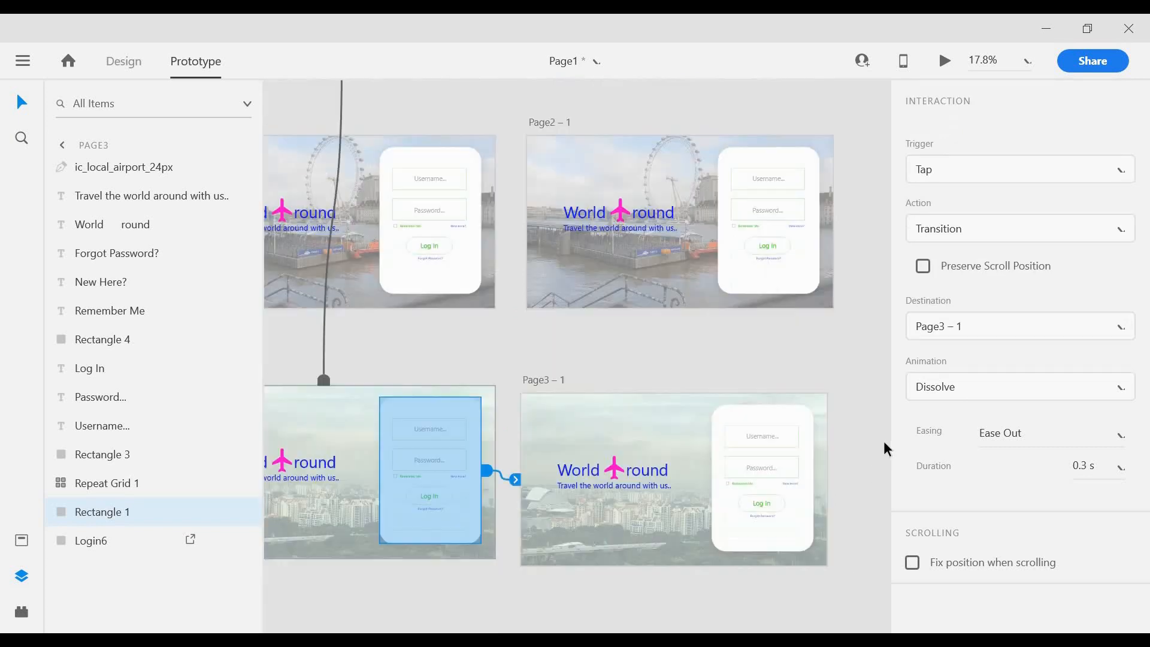
scroll(885, 449, "down", 2)
left_click(621, 518)
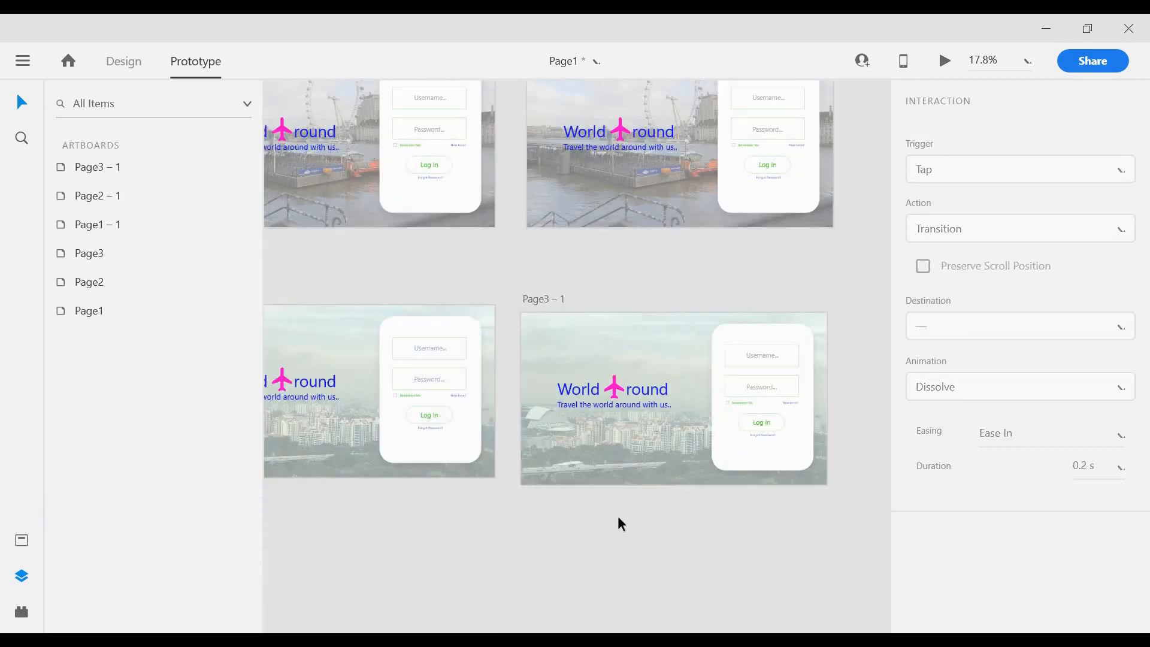
key("ctrl+s")
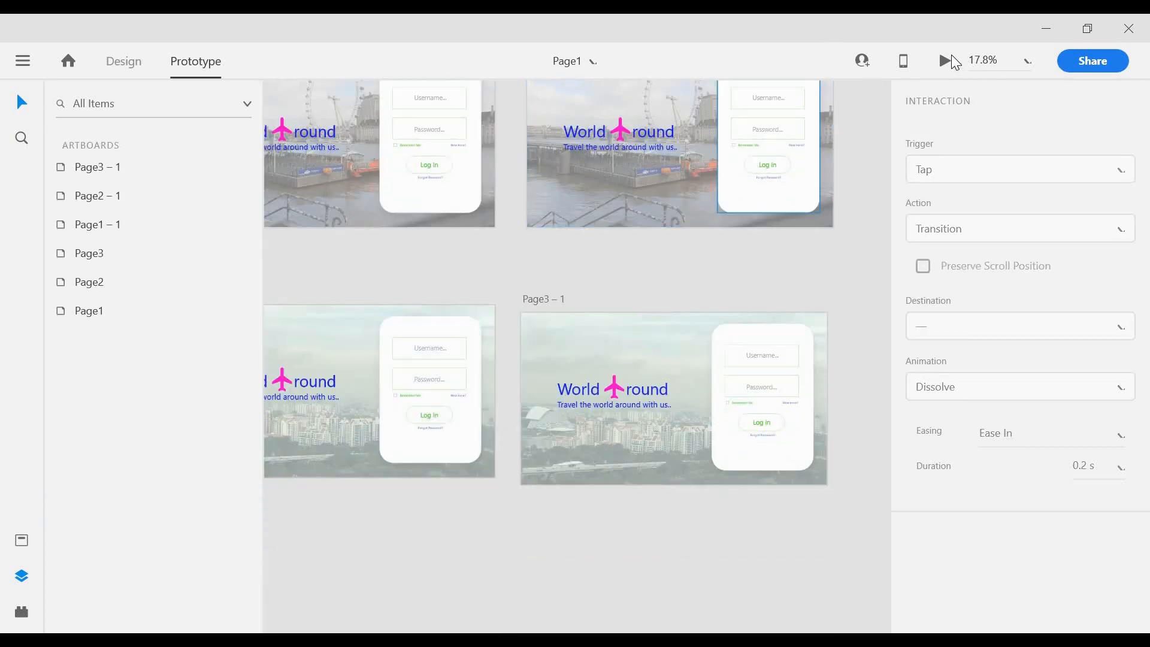
left_click(945, 60)
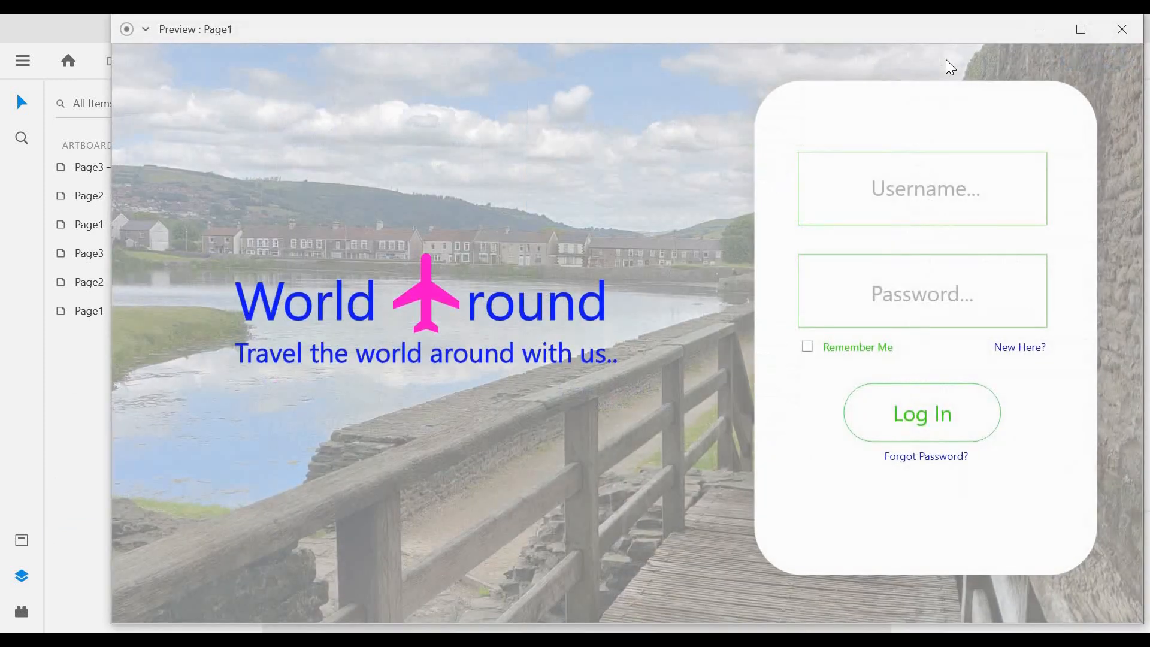